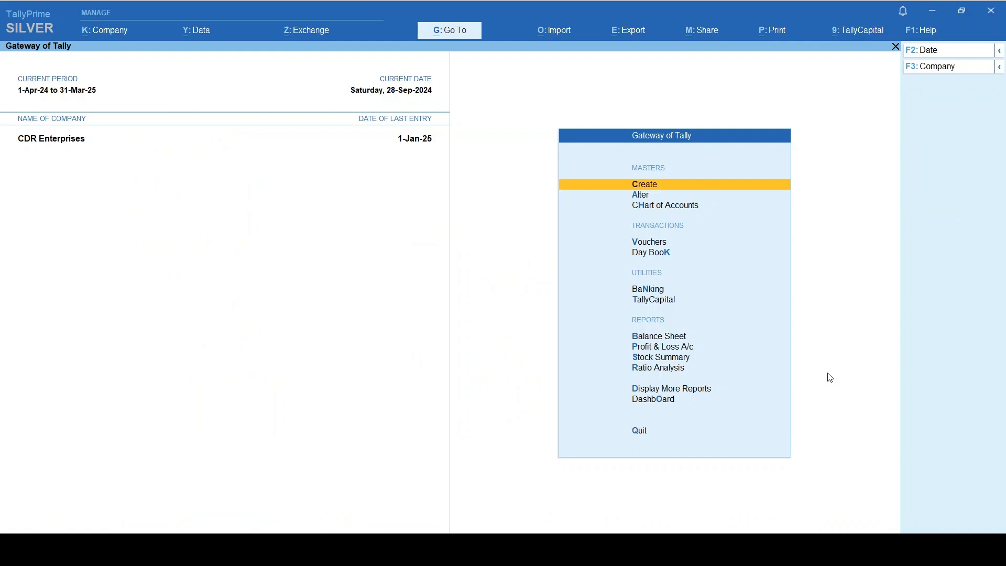
Open the outstanding receivables report from the Statements of Accounts
{"action": "key", "text": "d"}
{"action": "key", "text": "o"}
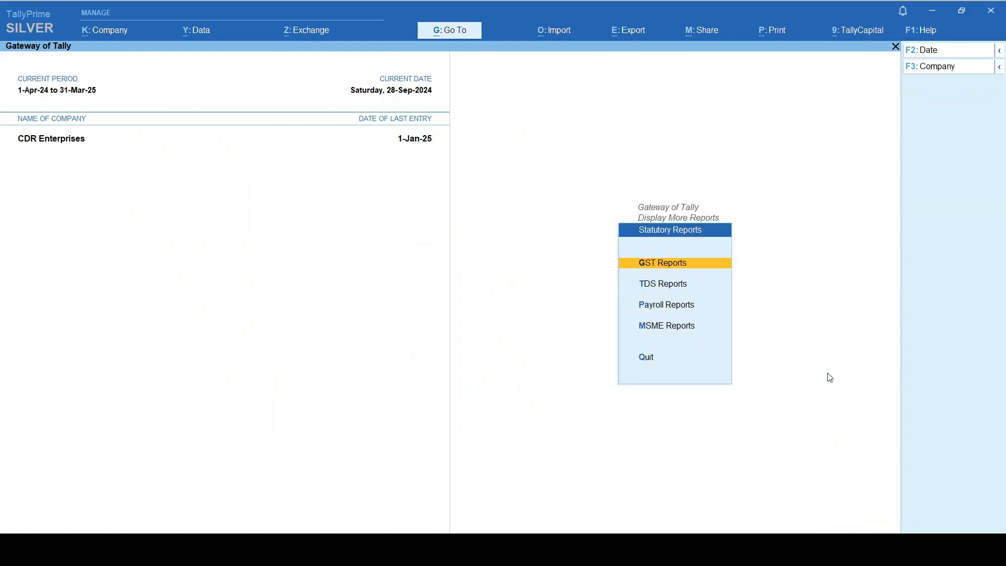
{"action": "key", "text": "Escape"}
{"action": "key", "text": "Up"}
{"action": "key", "text": "Up"}
{"action": "key", "text": "Up"}
{"action": "key", "text": "Up"}
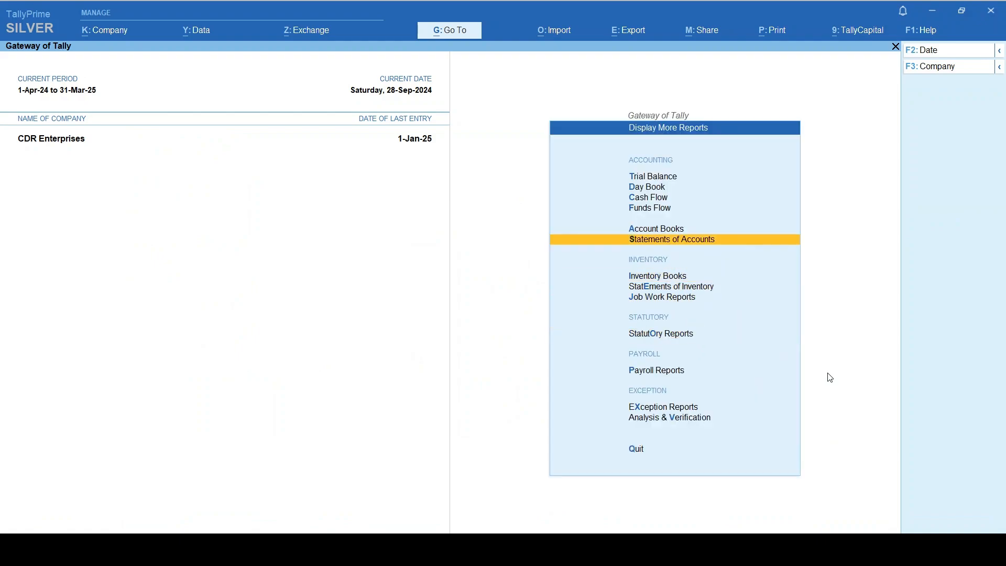
{"action": "key", "text": "Return"}
{"action": "key", "text": "Down"}
{"action": "key", "text": "Up"}
{"action": "key", "text": "Return"}
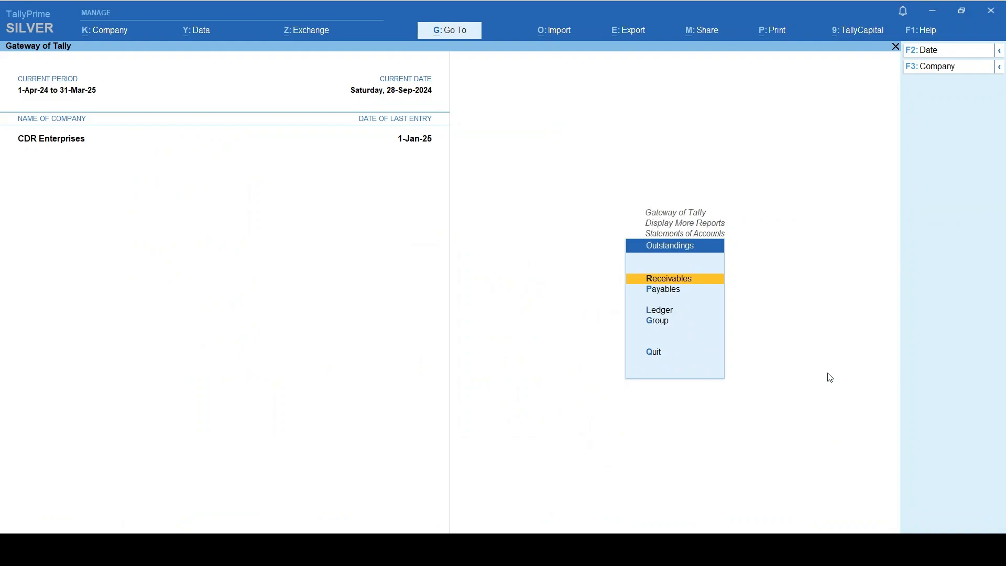
{"action": "key", "text": "Return"}
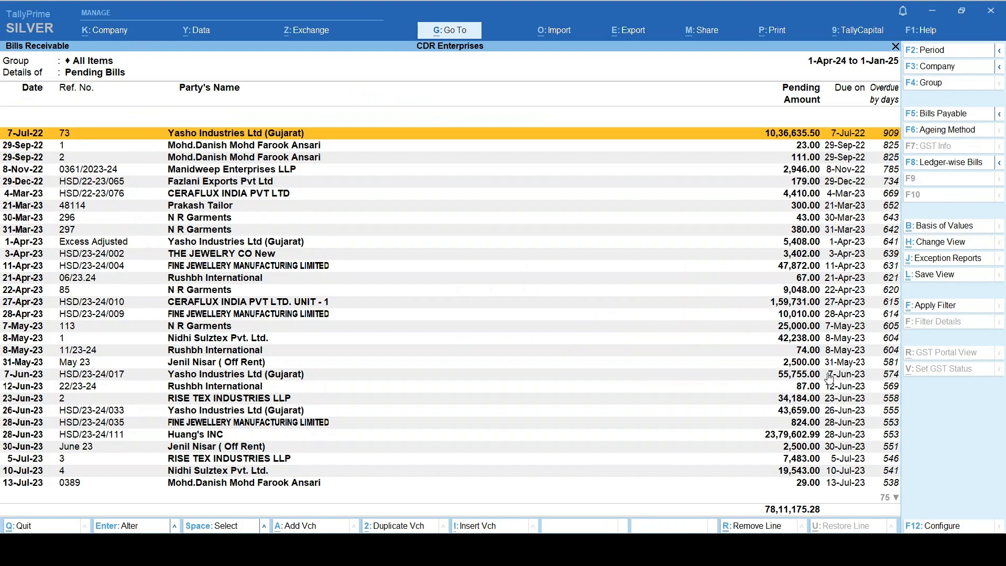
Examine the most recent pending bills, parties and overdue days in Bills Receivable, and return to the Gateway of Tally
{"action": "key", "text": "Down"}
{"action": "key", "text": "End"}
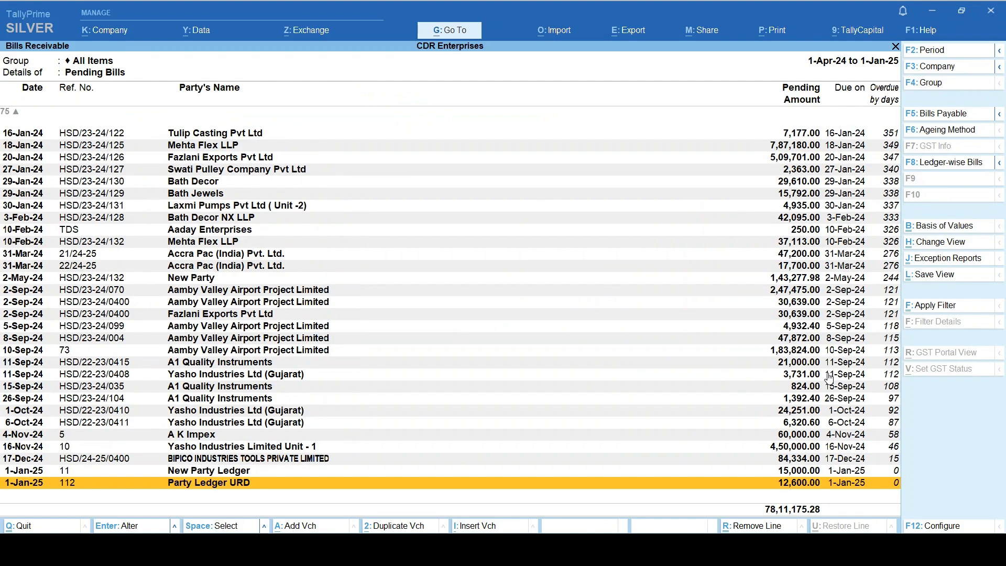
{"action": "key", "text": "Up"}
{"action": "key", "text": "Up"}
{"action": "key", "text": "Up"}
{"action": "key", "text": "Up"}
{"action": "key", "text": "Up"}
{"action": "key", "text": "Up"}
{"action": "key", "text": "Up"}
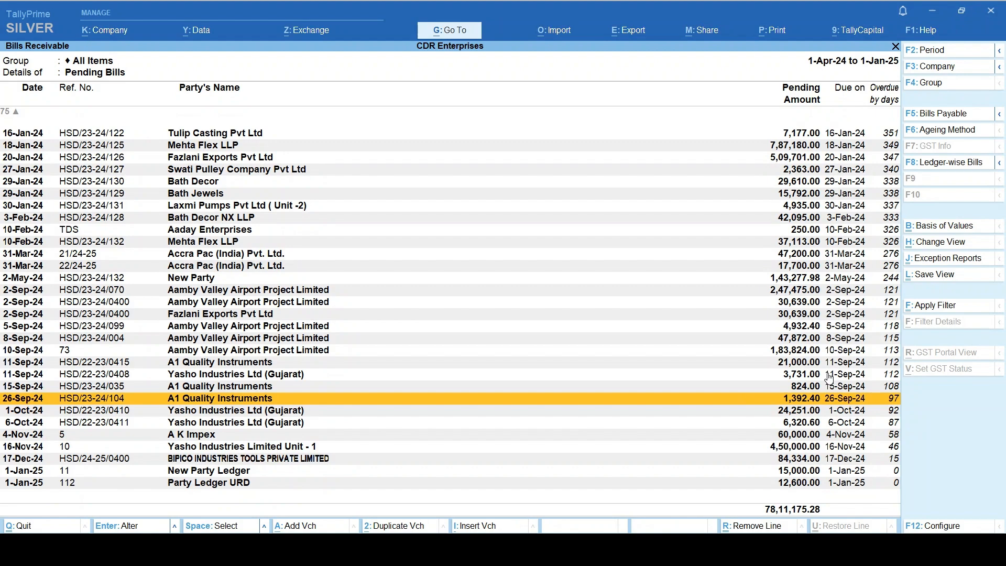
{"action": "key", "text": "Up"}
{"action": "key", "text": "Up"}
{"action": "key", "text": "Up"}
{"action": "key", "text": "Down"}
{"action": "key", "text": "Down"}
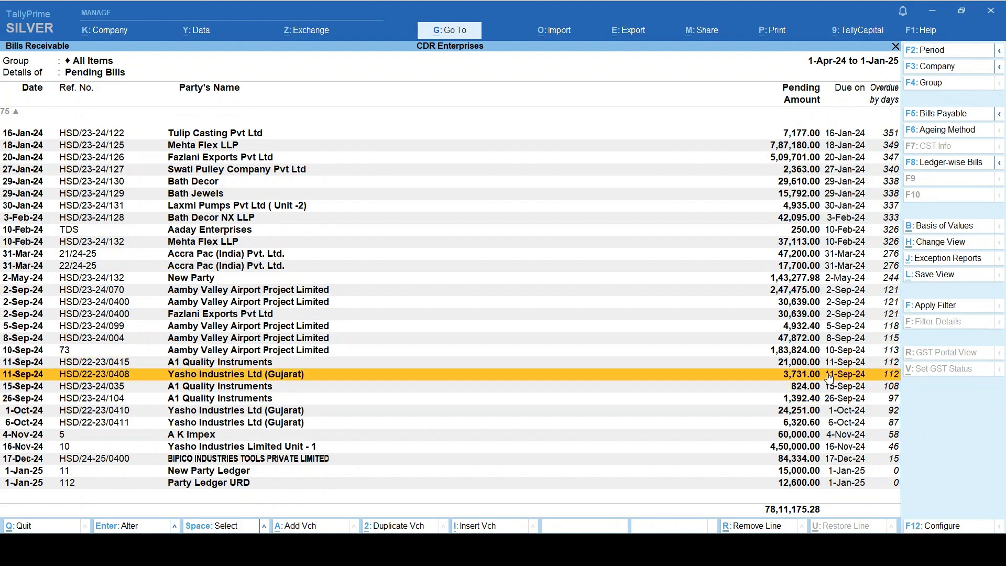
{"action": "key", "text": "Up"}
{"action": "key", "text": "Up"}
{"action": "key", "text": "Up"}
{"action": "key", "text": "Up"}
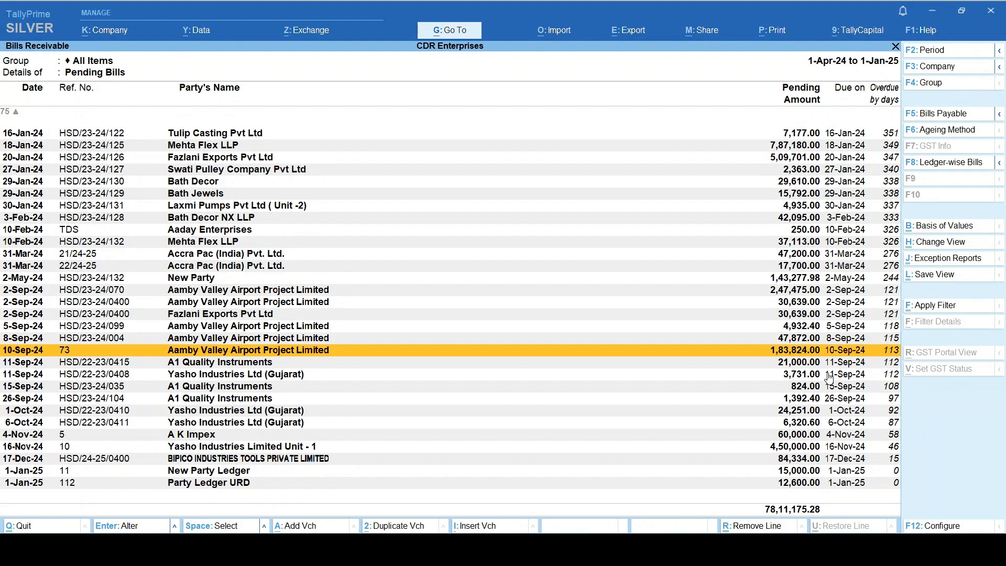
{"action": "key", "text": "Up"}
{"action": "key", "text": "Up"}
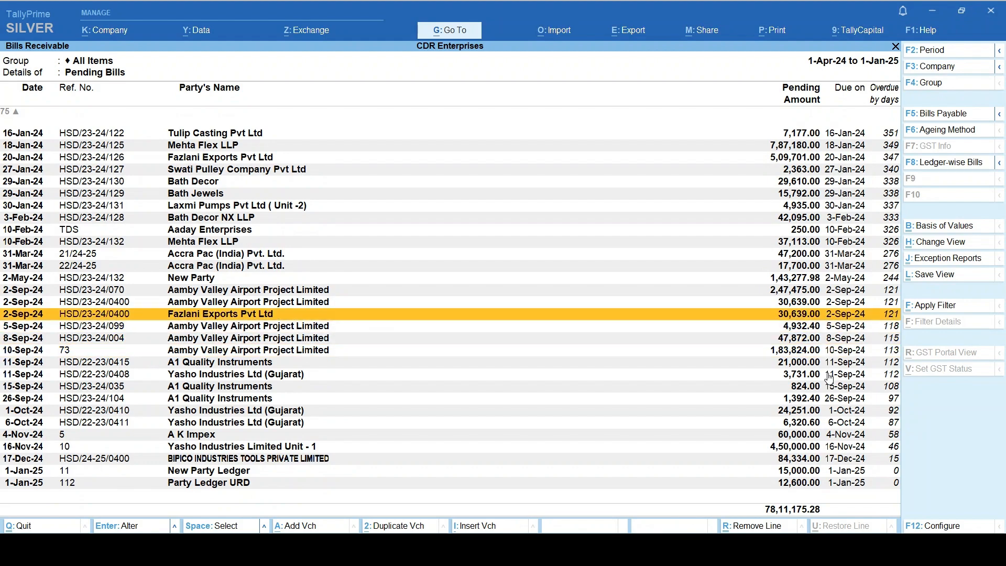
{"action": "key", "text": "Down"}
{"action": "key", "text": "Down"}
{"action": "key", "text": "Down"}
{"action": "key", "text": "Down"}
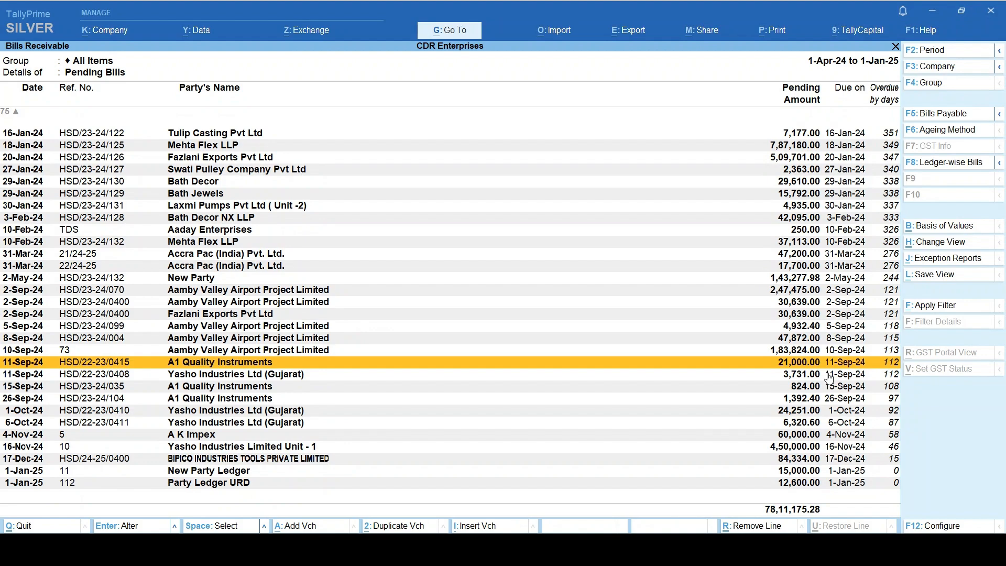
{"action": "key", "text": "Escape"}
{"action": "key", "text": "Escape"}
{"action": "key", "text": "Escape"}
{"action": "key", "text": "Up"}
{"action": "key", "text": "Up"}
{"action": "key", "text": "Escape"}
Open the A1 Quality Instruments ledger for alteration
{"action": "key", "text": "Up"}
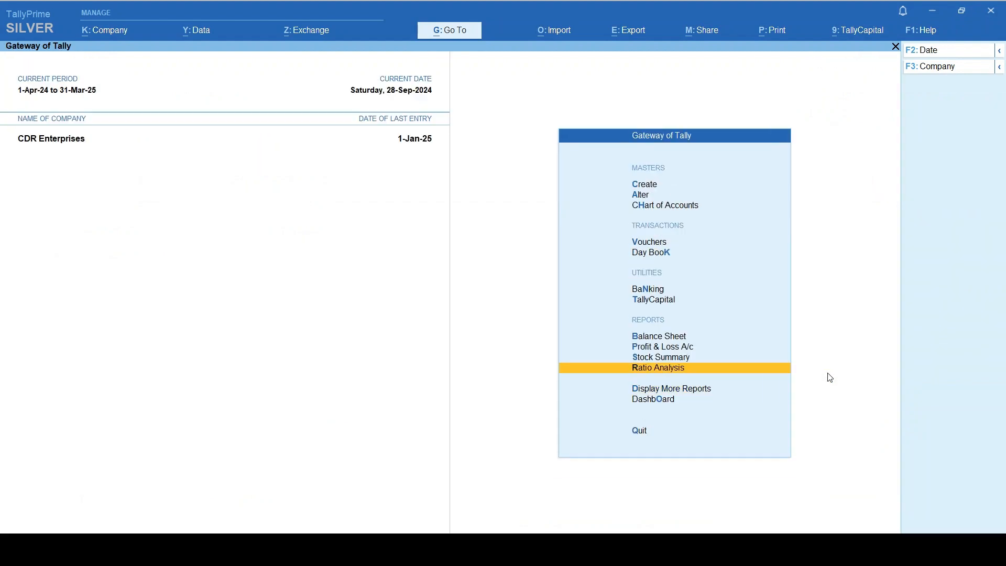
{"action": "key", "text": "Up"}
{"action": "key", "text": "Up"}
{"action": "key", "text": "Up"}
{"action": "key", "text": "Up"}
{"action": "key", "text": "Up"}
{"action": "key", "text": "Up"}
{"action": "key", "text": "Up"}
{"action": "key", "text": "Up"}
{"action": "key", "text": "Up"}
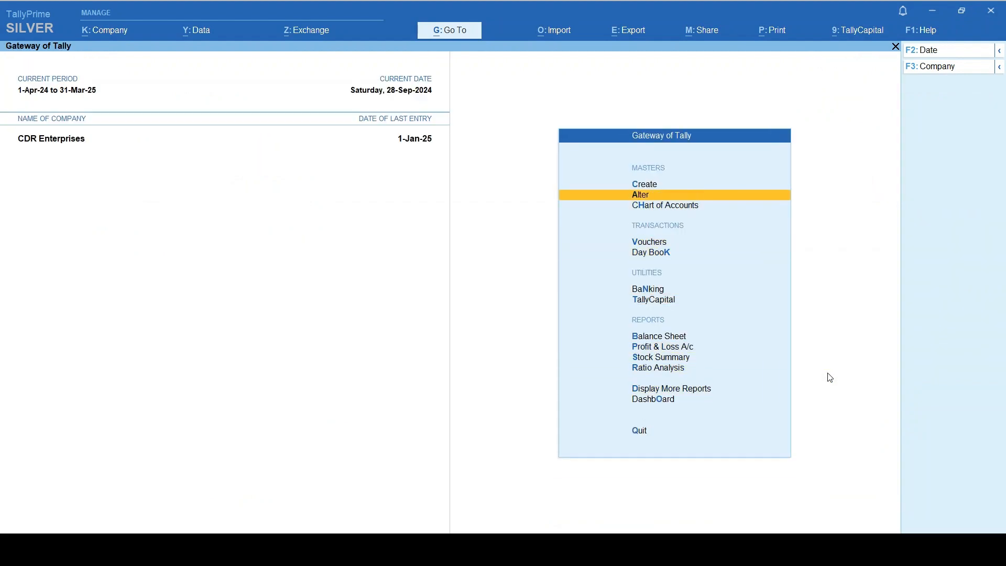
{"action": "key", "text": "Return"}
{"action": "key", "text": "Down"}
{"action": "key", "text": "Return"}
{"action": "type", "text": "A1"}
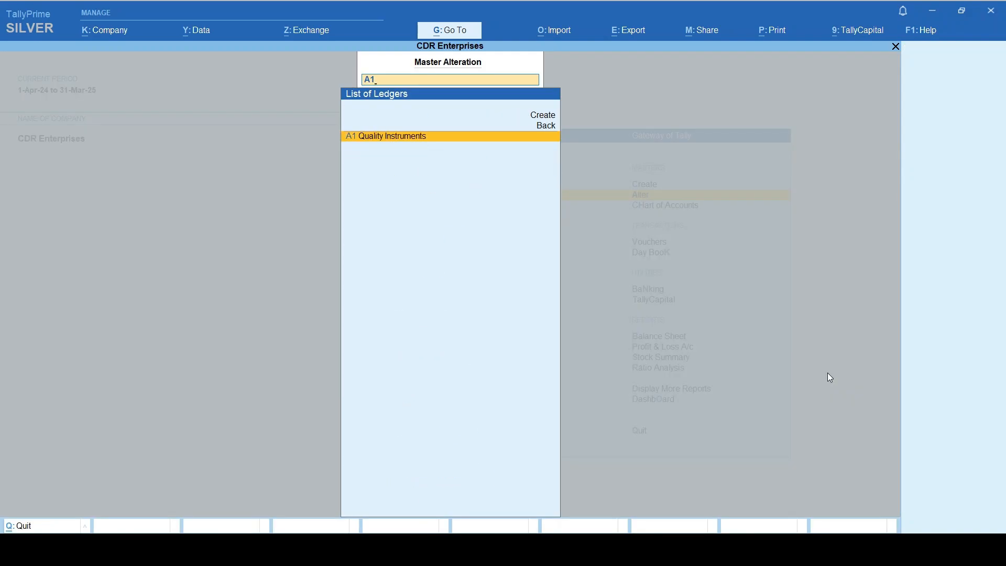
{"action": "key", "text": "Return"}
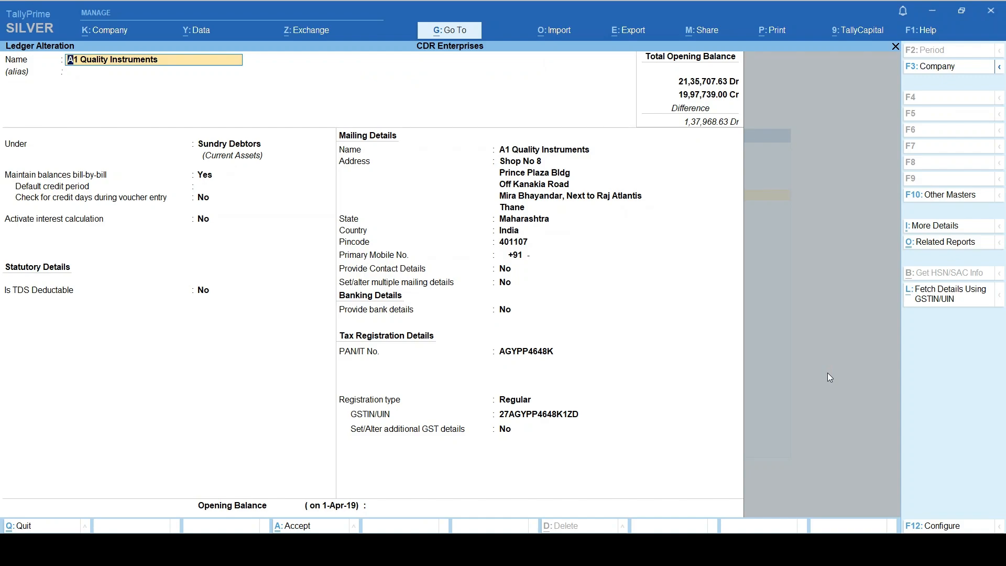
Activate interest calculation for the A1 Quality Instruments ledger, keeping its name, group and bill-by-bill settings
{"action": "key", "text": "Return"}
{"action": "key", "text": "Return"}
{"action": "key", "text": "Return"}
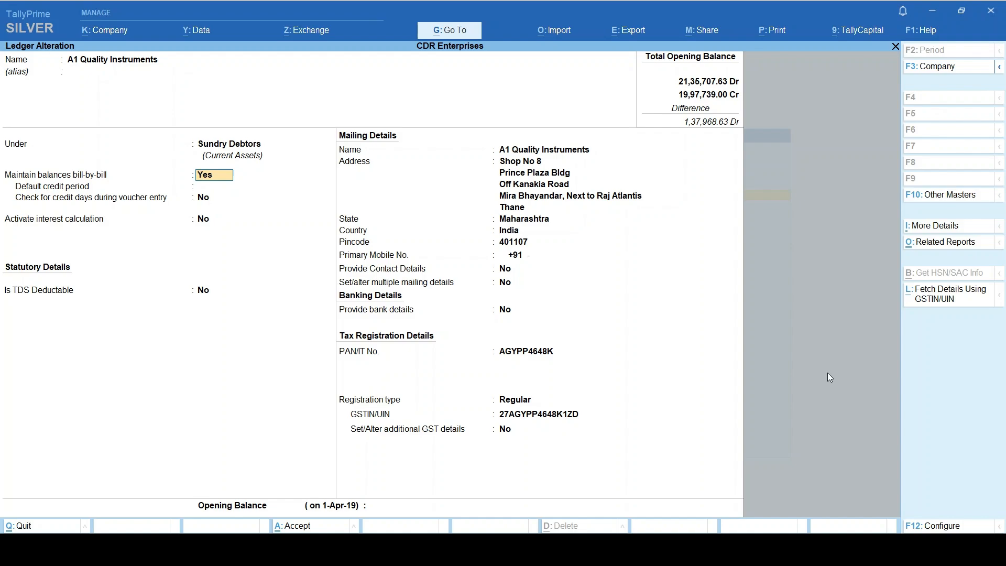
{"action": "key", "text": "Return"}
{"action": "key", "text": "Return"}
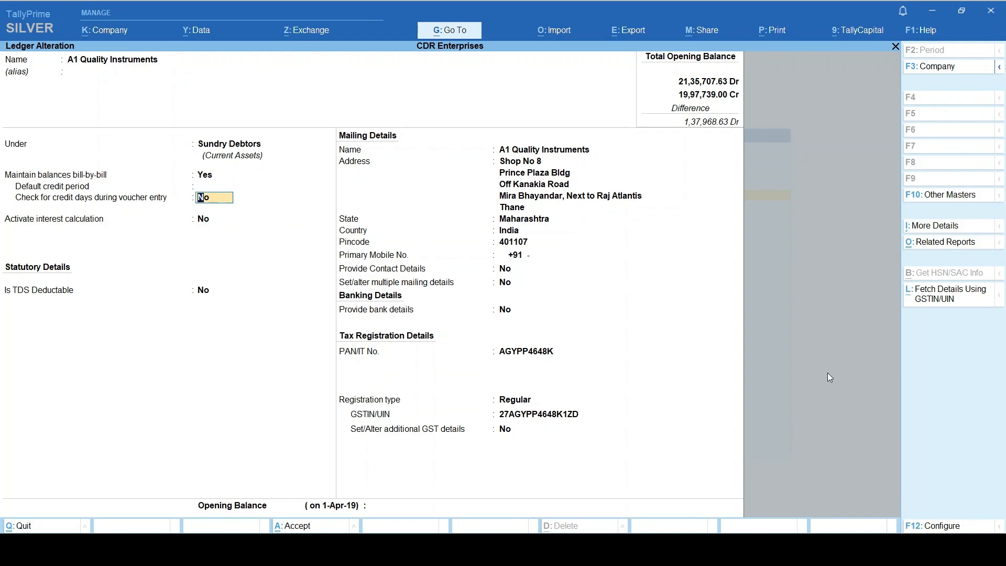
{"action": "key", "text": "Return"}
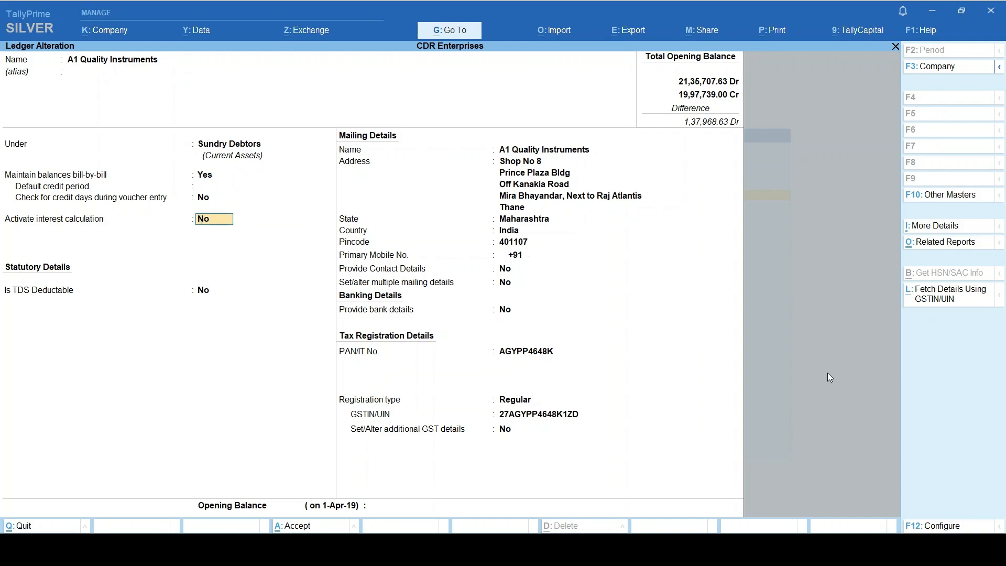
{"action": "key", "text": "y"}
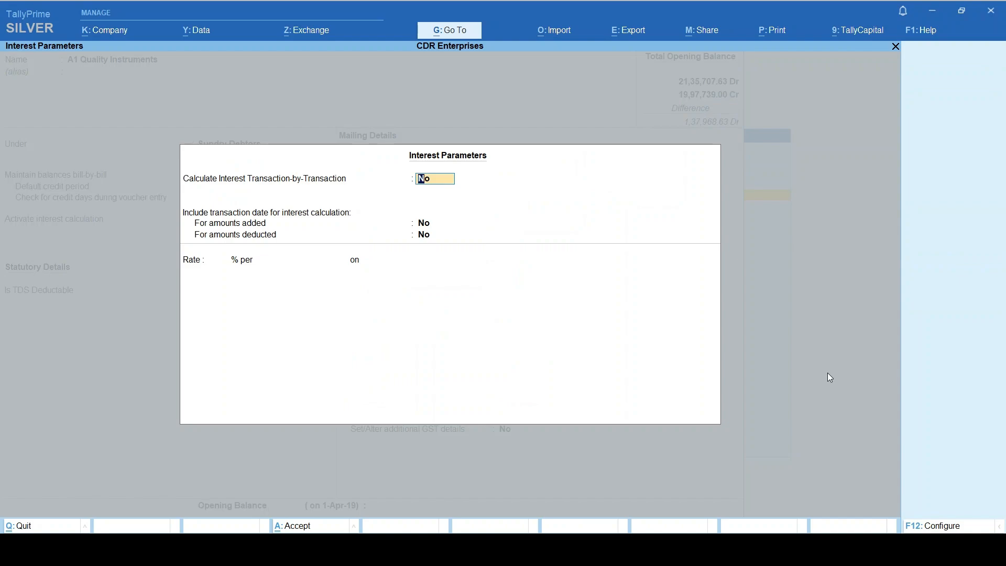
Turn the use of advanced interest parameters off and back on in the interest configuration
{"action": "key", "text": "F12"}
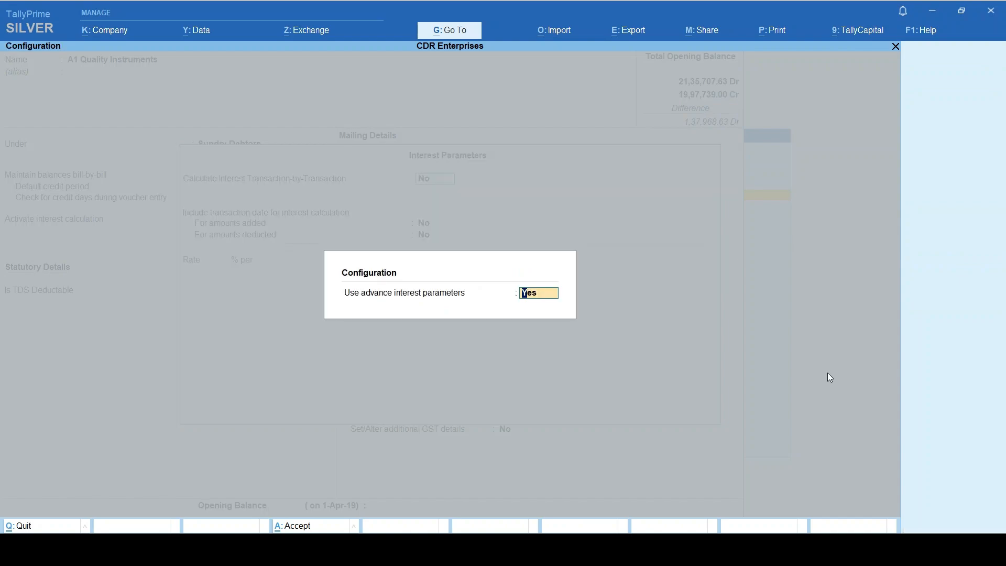
{"action": "type", "text": "n"}
{"action": "key", "text": "Return"}
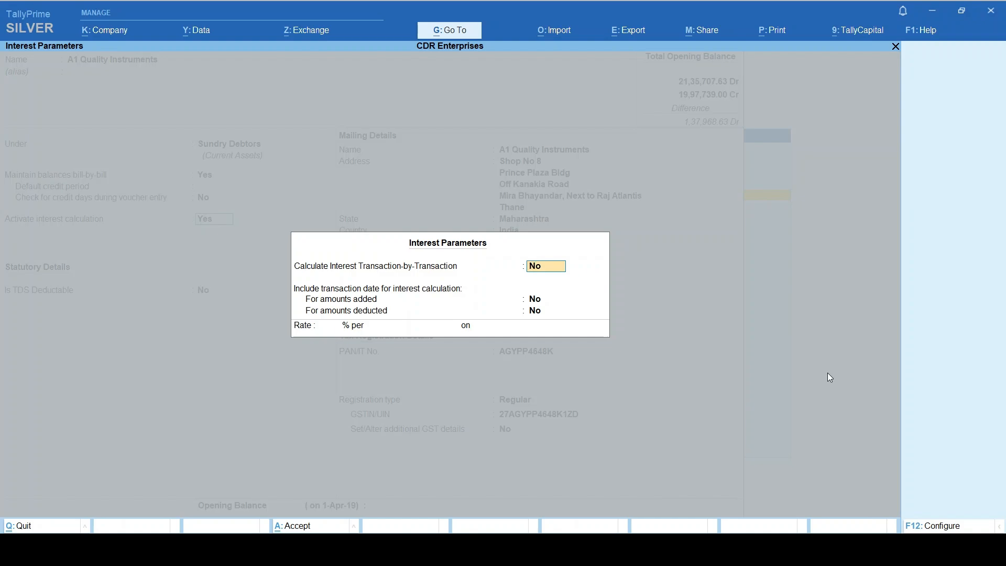
{"action": "key", "text": "F12"}
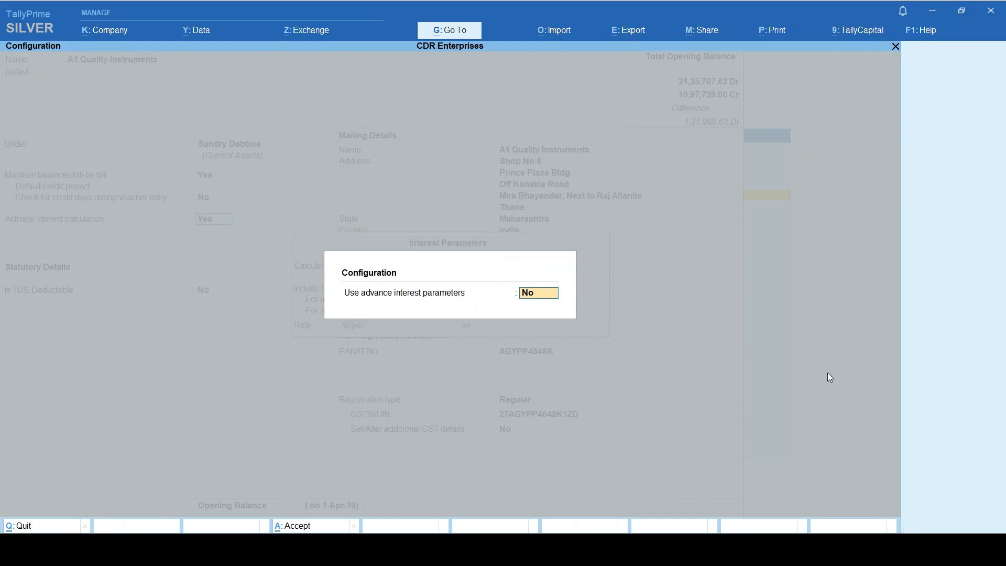
{"action": "key", "text": "Return"}
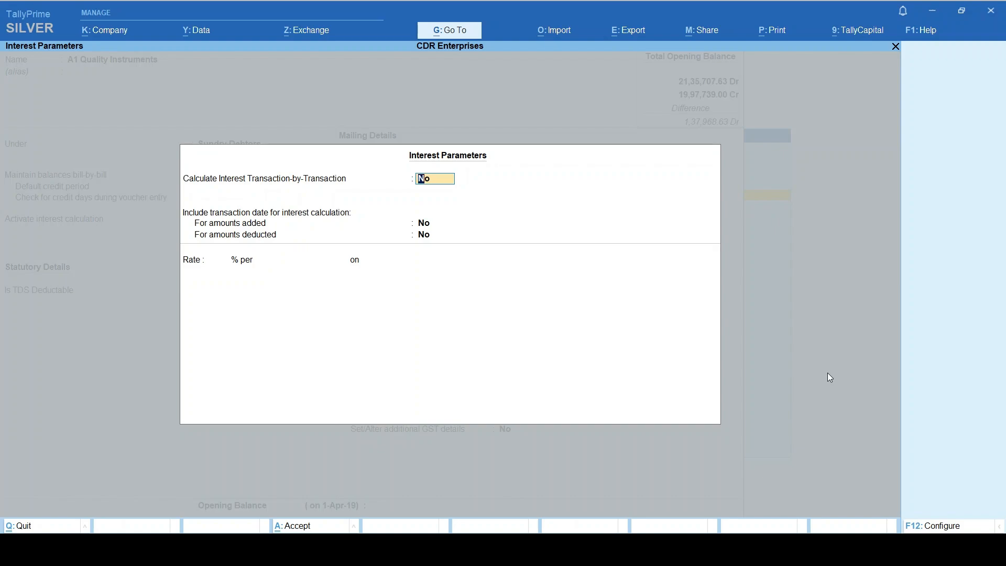
Keep transaction-by-transaction interest at No, and include the transaction date for amounts added but not for amounts deducted
{"action": "key", "text": "Return"}
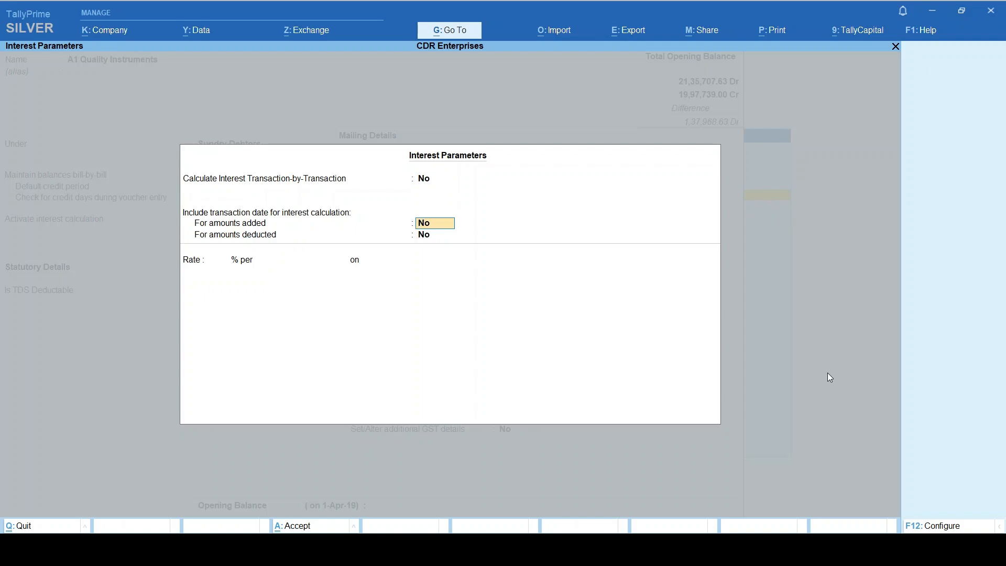
{"action": "key", "text": "y"}
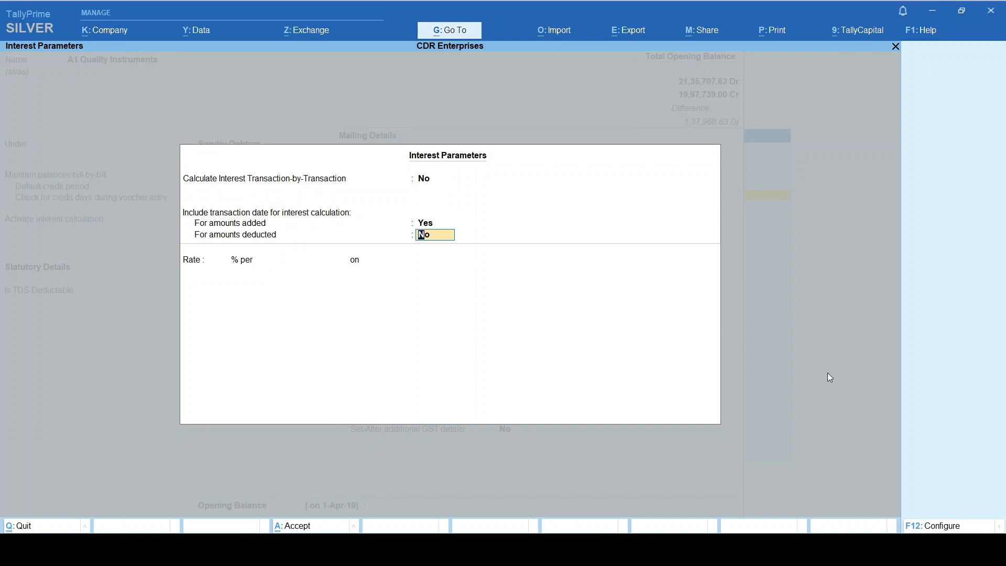
{"action": "key", "text": "Return"}
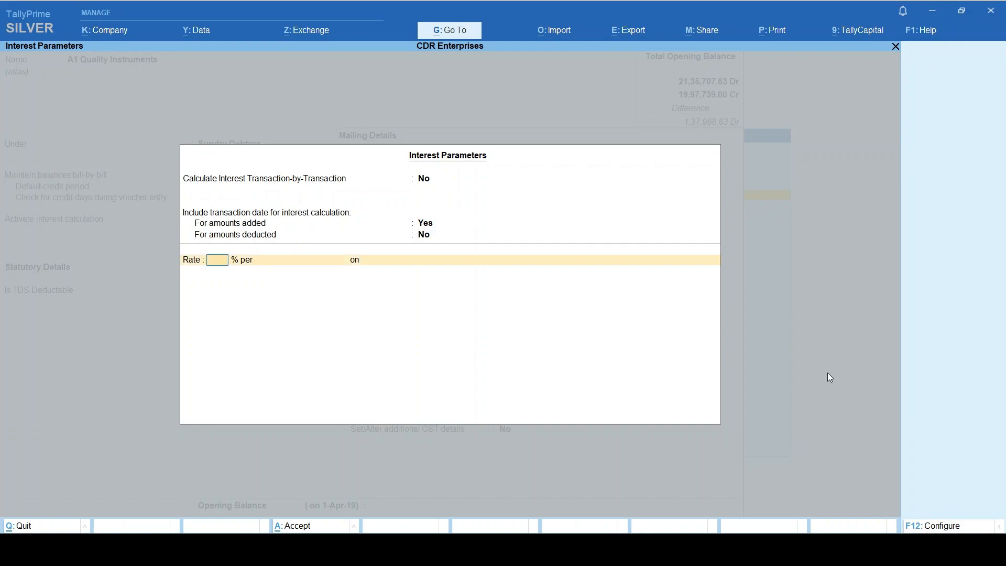
Set the ledger's interest rate to 5% per Calendar Month
{"action": "type", "text": "5"}
{"action": "key", "text": "Return"}
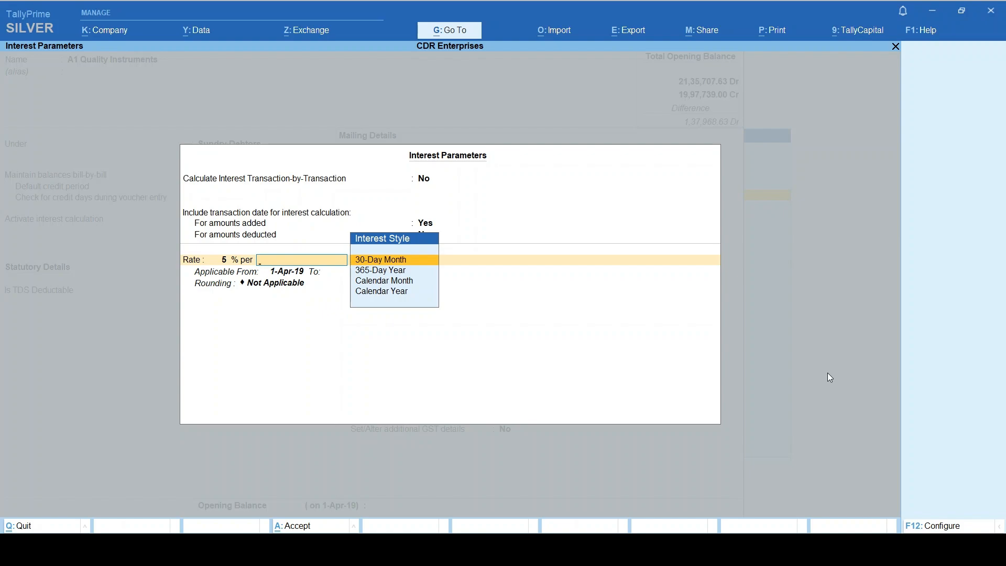
{"action": "key", "text": "Down"}
{"action": "key", "text": "Down"}
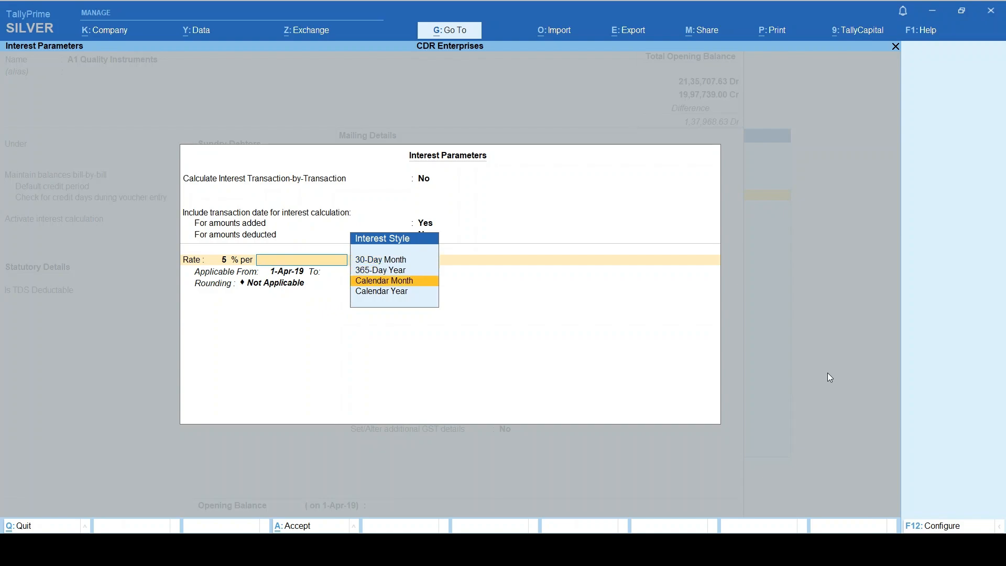
{"action": "key", "text": "Return"}
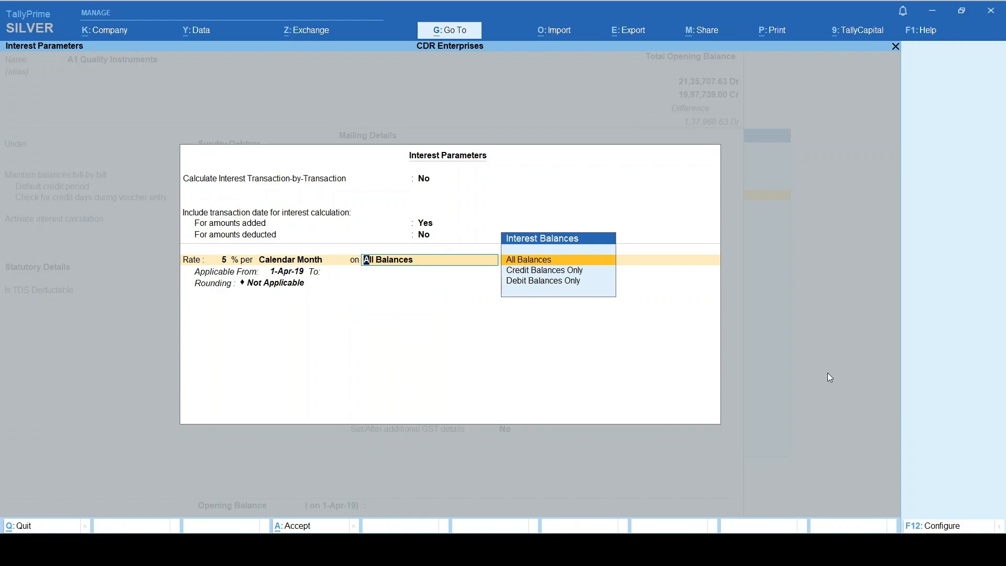
Apply the 5% interest rate to Debit Balances Only
{"action": "key", "text": "Down"}
{"action": "key", "text": "Down"}
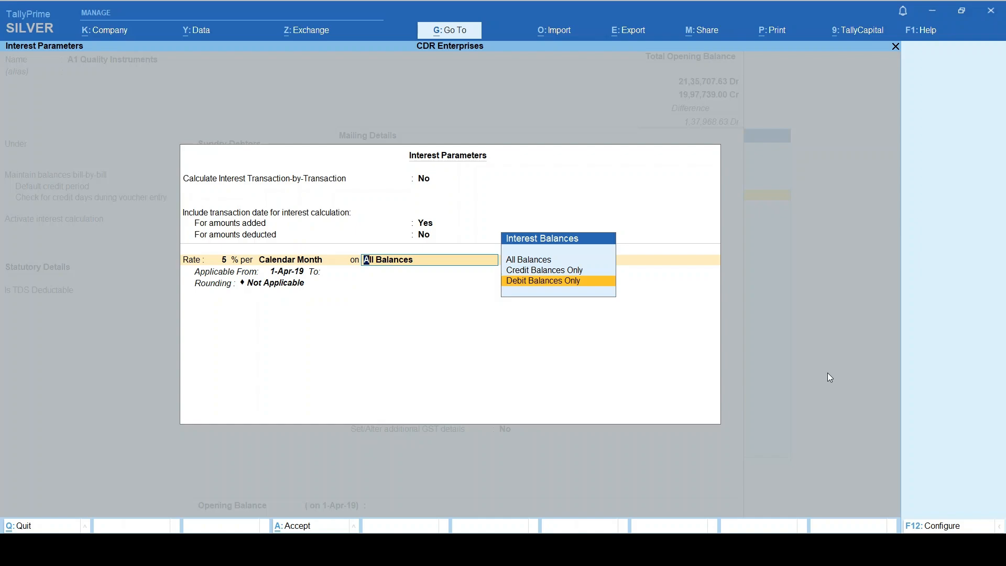
{"action": "key", "text": "Up"}
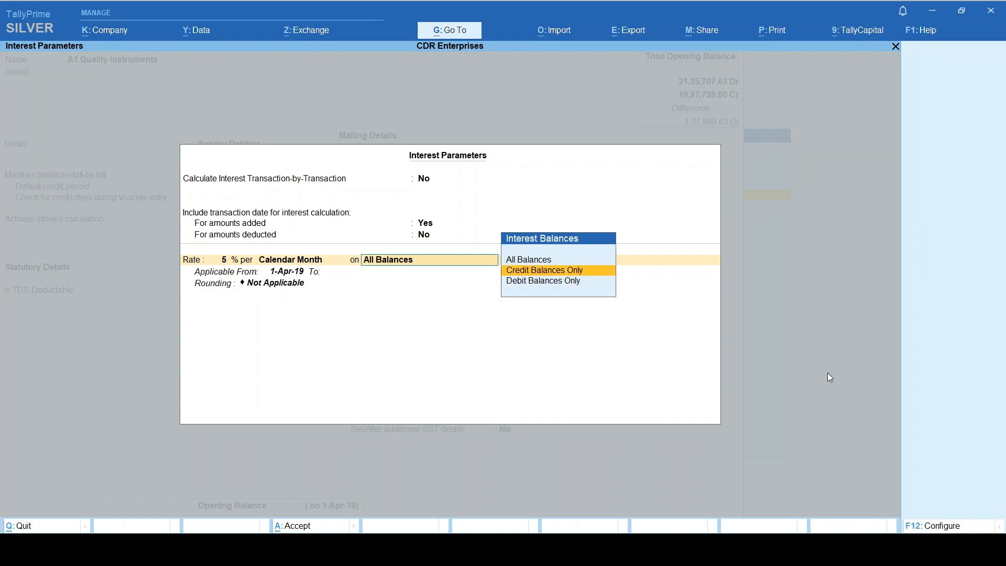
{"action": "key", "text": "Down"}
{"action": "key", "text": "Up"}
{"action": "key", "text": "Up"}
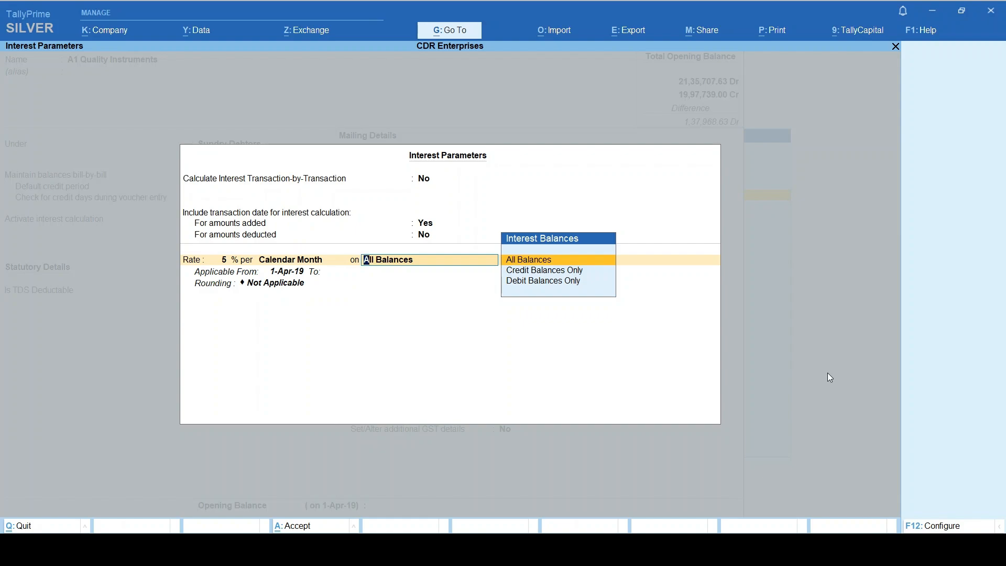
{"action": "key", "text": "Down"}
{"action": "key", "text": "Down"}
{"action": "key", "text": "Return"}
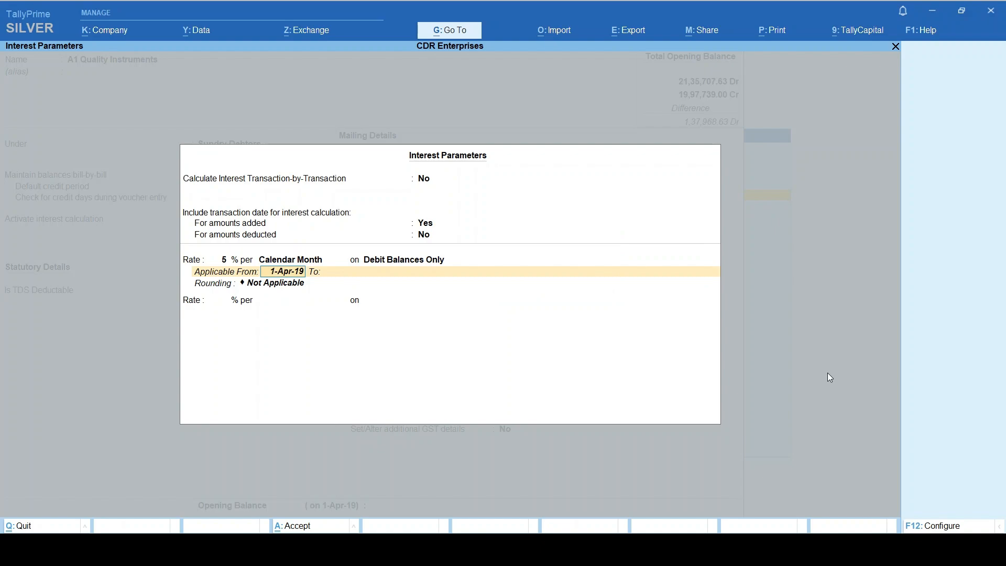
Make the interest rate applicable from 1-Sep-24 with no end date, and keep rounding as Not Applicable
{"action": "type", "text": "1.9.24"}
{"action": "key", "text": "Return"}
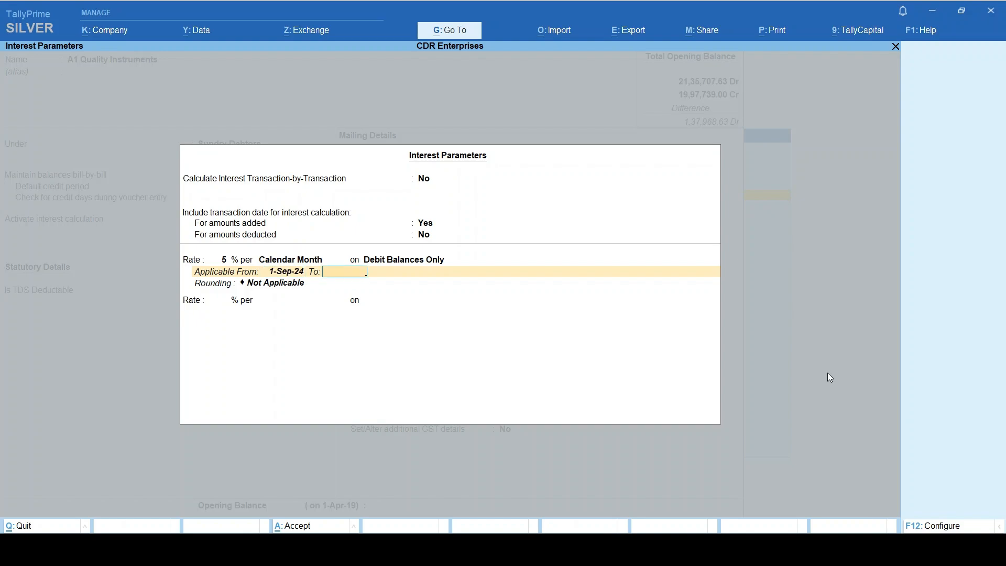
{"action": "key", "text": "Return"}
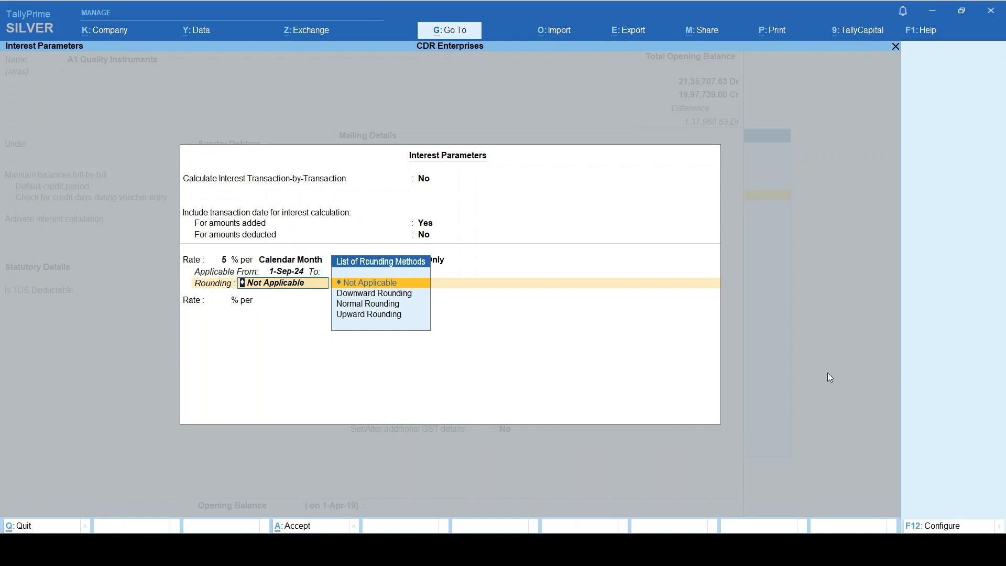
{"action": "key", "text": "Return"}
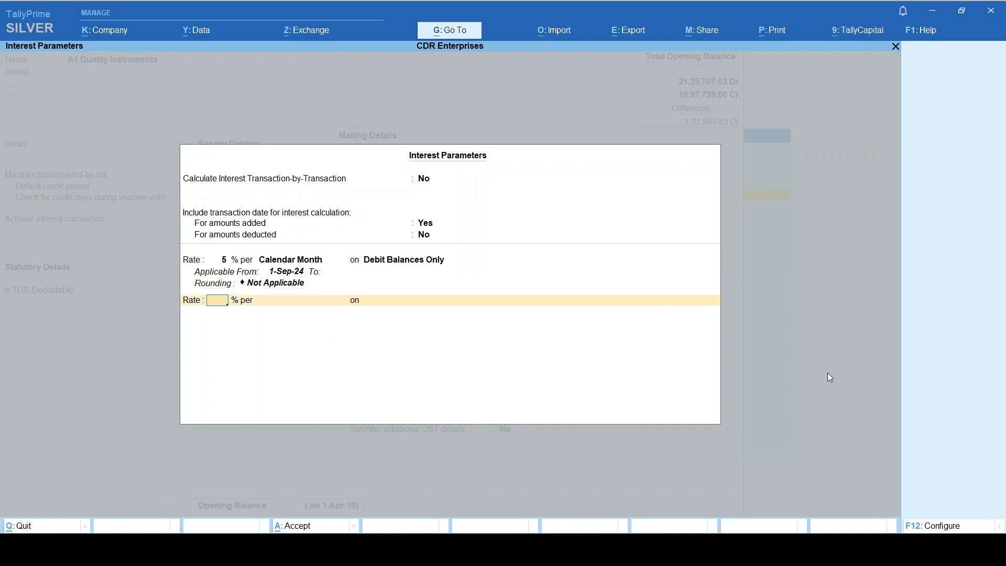
Accept the interest parameters, save the A1 Quality Instruments ledger, and leave master alteration
{"action": "key", "text": "Return"}
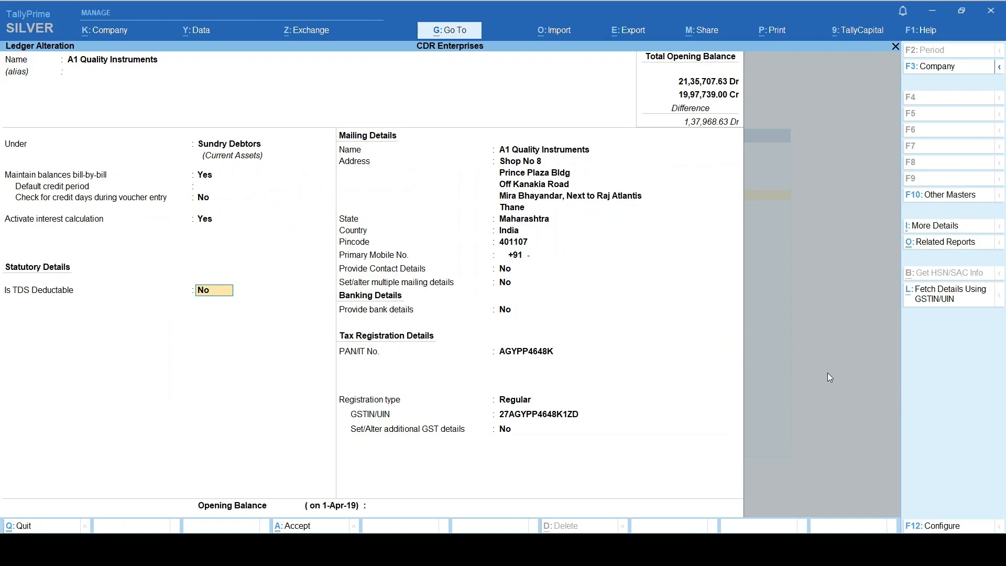
{"action": "key", "text": "ctrl"}
{"action": "key", "text": "ctrl+a"}
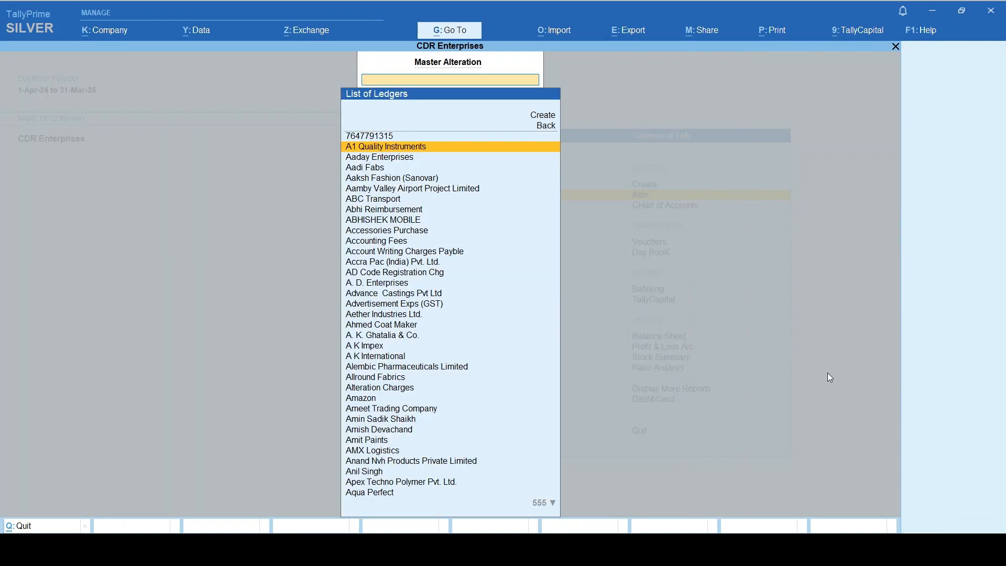
{"action": "key", "text": "Escape"}
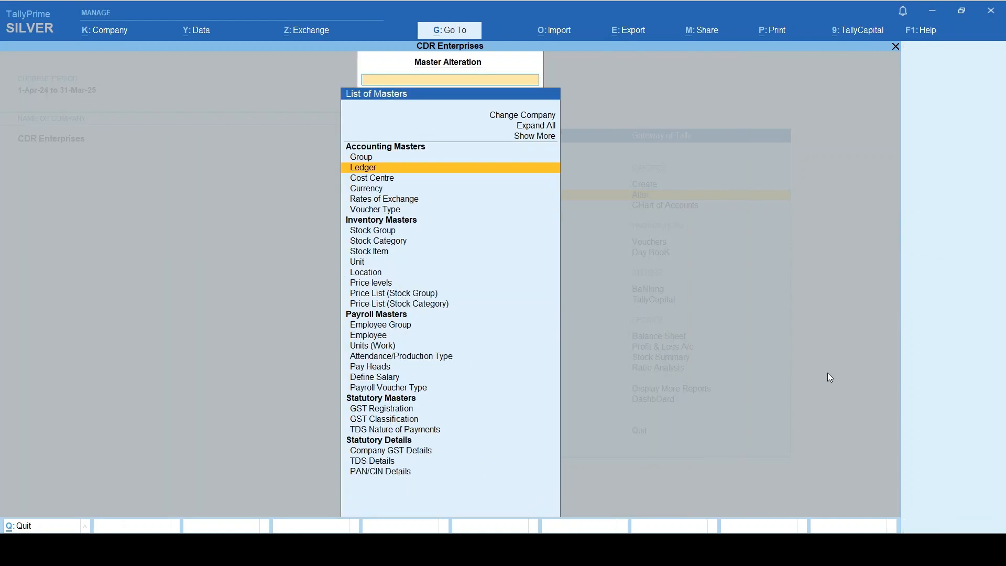
{"action": "key", "text": "Escape"}
Show the A1 Quality Instruments ledger vouchers with the period starting from 1-Apr-24
{"action": "type", "text": "dalA1"}
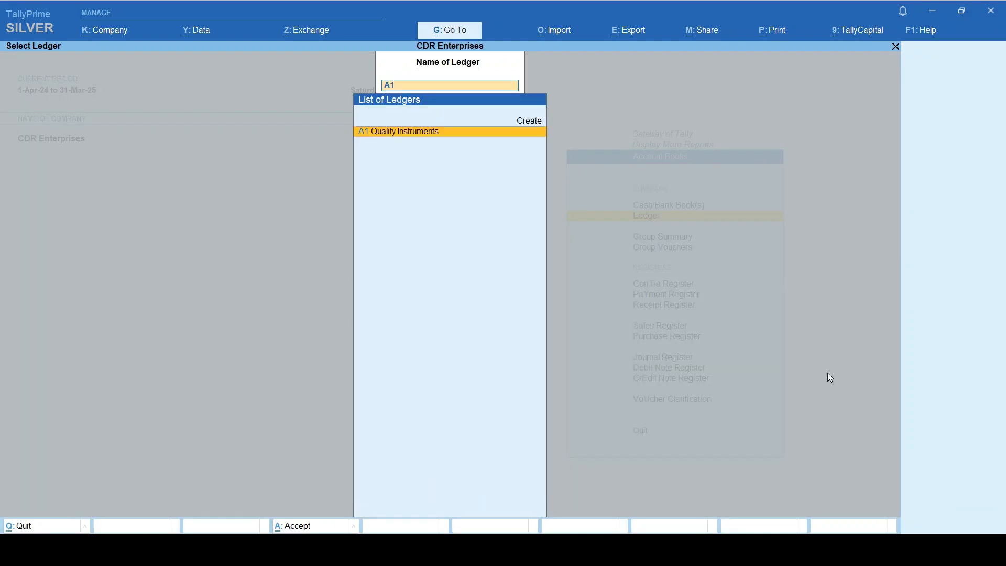
{"action": "key", "text": "Return"}
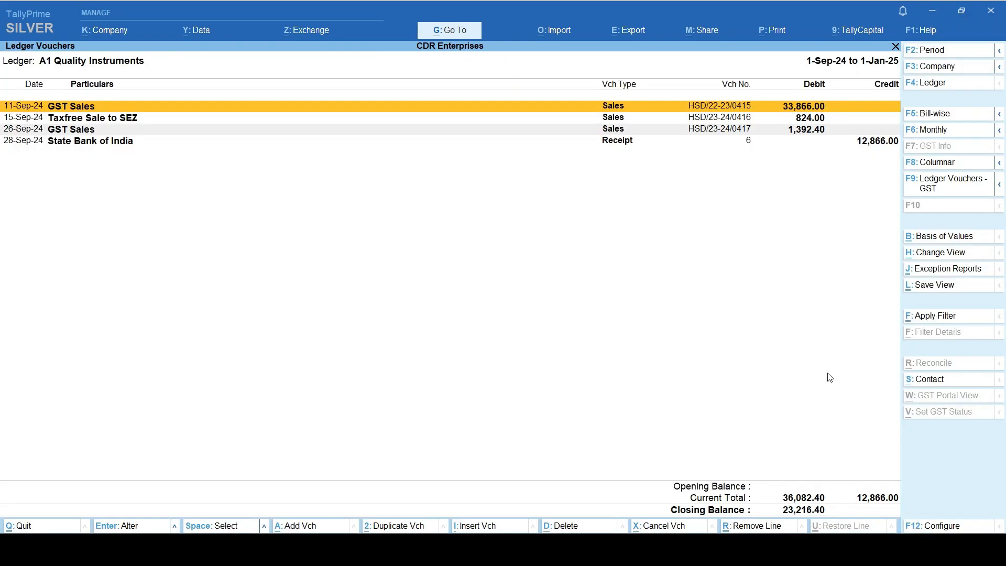
{"action": "key", "text": "F2"}
{"action": "type", "text": "1-4-24"}
{"action": "key", "text": "Return"}
{"action": "key", "text": "Return"}
Examine the ledger's sales vouchers and the State Bank of India receipt entry
{"action": "key", "text": "Down"}
{"action": "key", "text": "Down"}
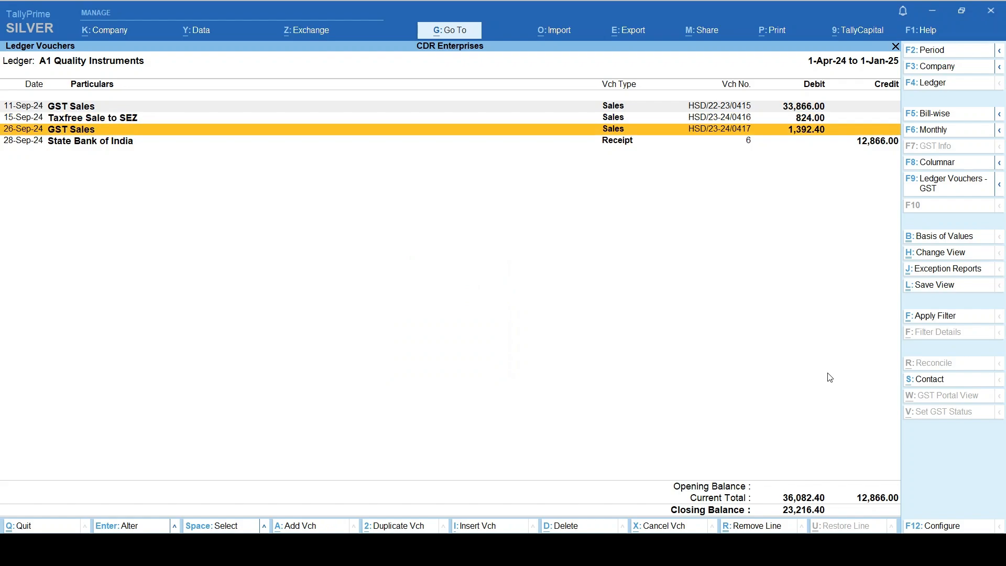
{"action": "key", "text": "Down"}
{"action": "key", "text": "Up"}
{"action": "key", "text": "Up"}
{"action": "key", "text": "Up"}
{"action": "key", "text": "Down"}
{"action": "key", "text": "Down"}
{"action": "key", "text": "Down"}
{"action": "key", "text": "space"}
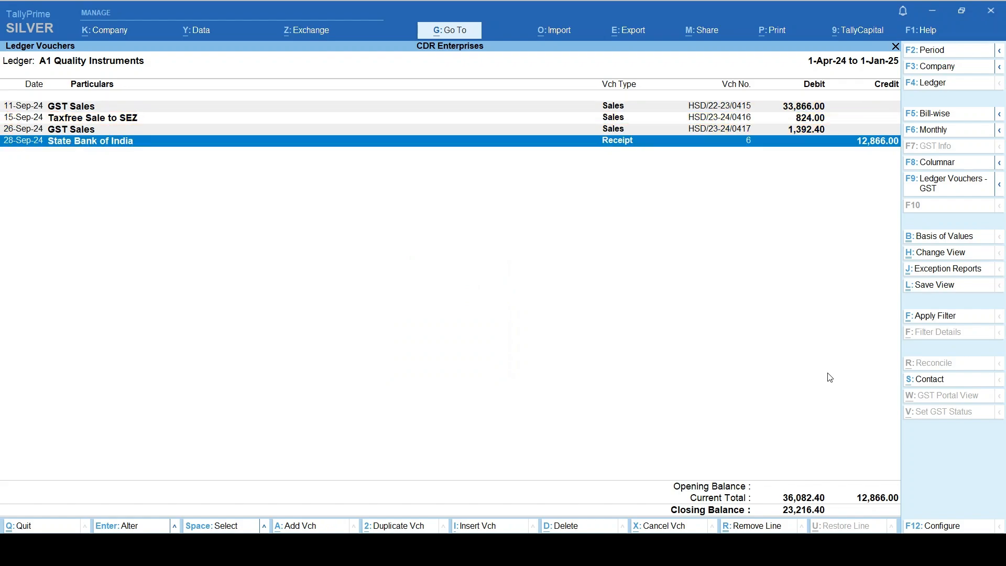
{"action": "key", "text": "space"}
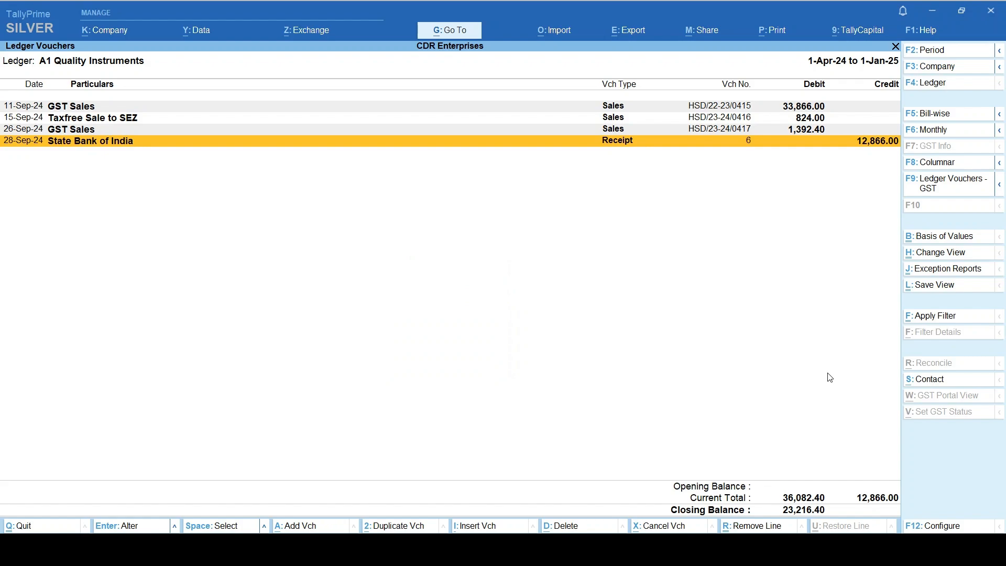
Check the ledger's pending bills in the bill-wise outstanding view, and leave the ledger reports
{"action": "key", "text": "F5"}
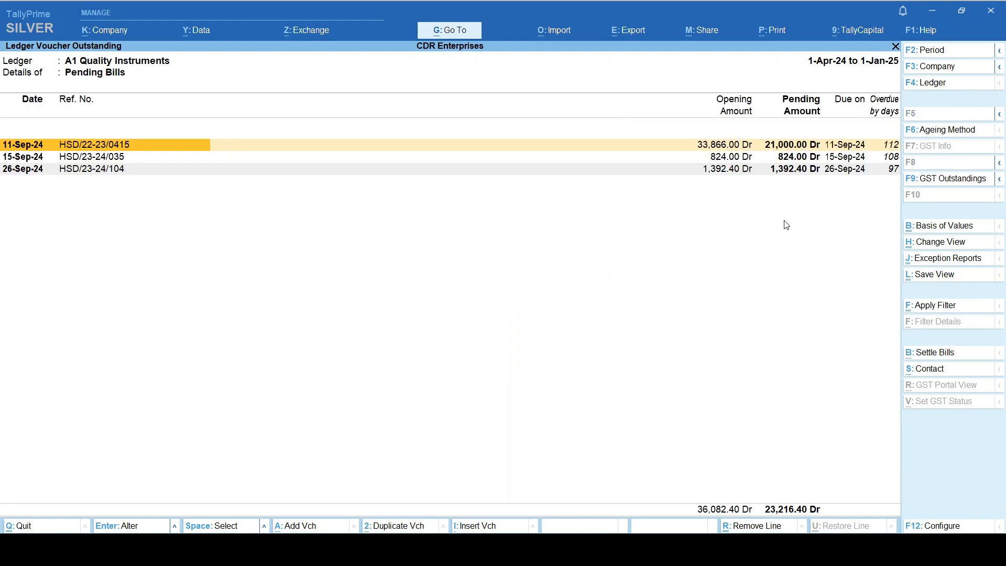
{"action": "left_click", "coordinate": [939, 117]}
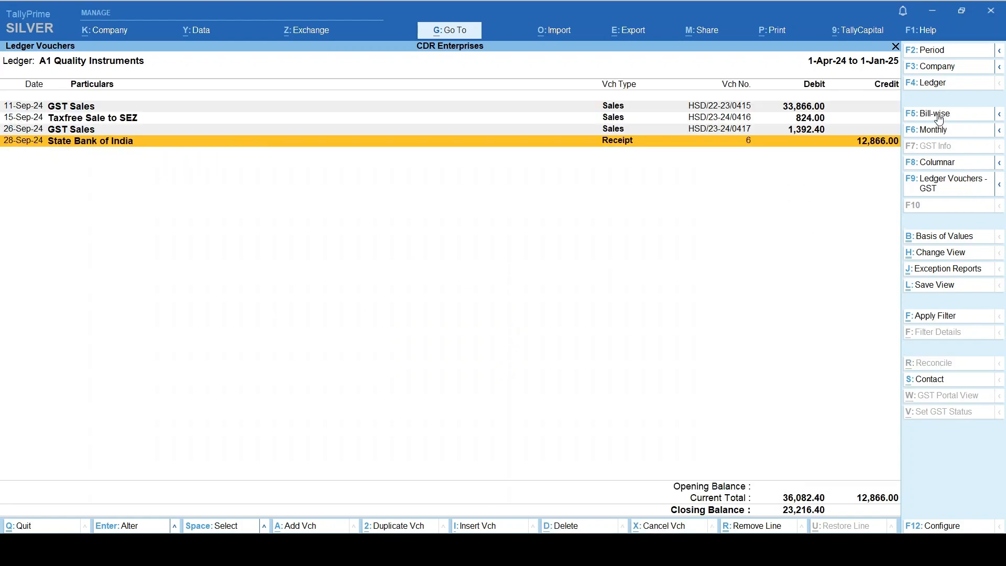
{"action": "left_click", "coordinate": [939, 120]}
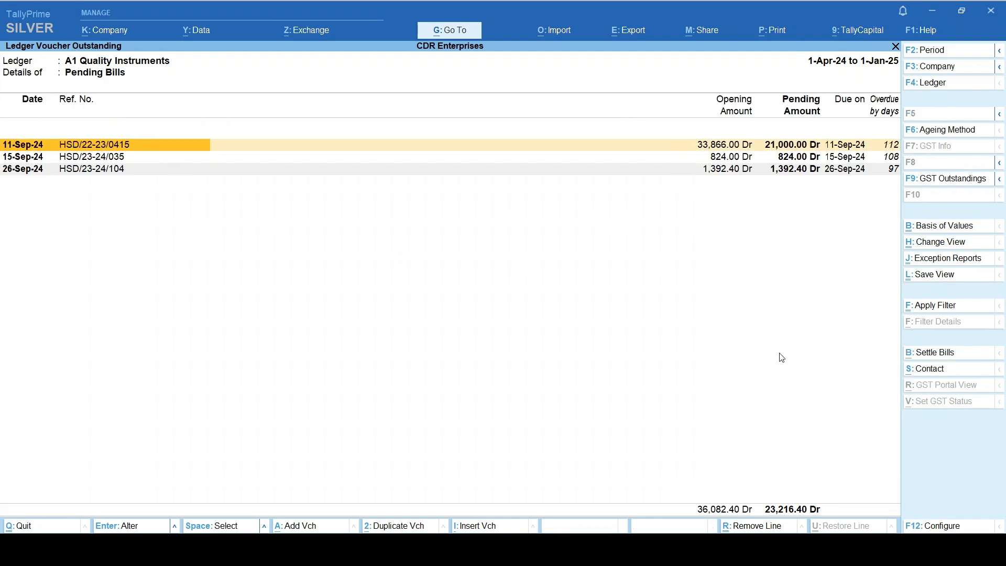
{"action": "key", "text": "Escape"}
{"action": "key", "text": "Escape"}
{"action": "key", "text": "Escape"}
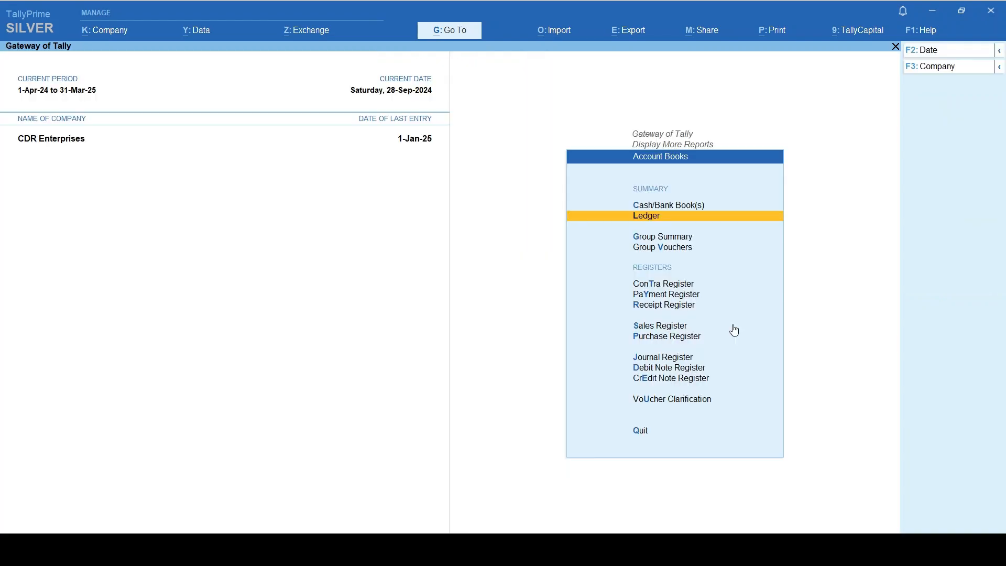
{"action": "key", "text": "Escape"}
{"action": "key", "text": "Escape"}
Show the Interest Receivable report from the interest calculation statements
{"action": "key", "text": "Return"}
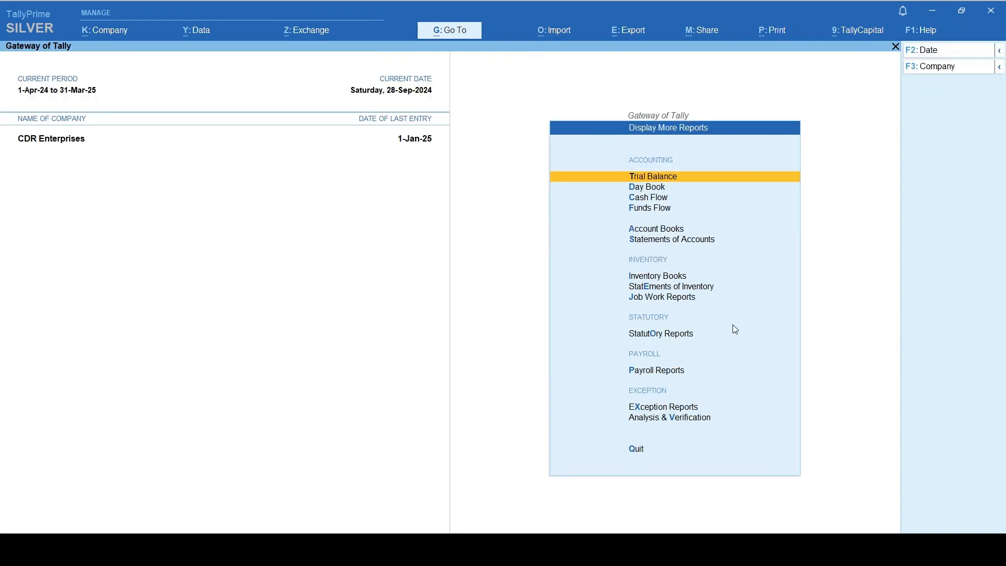
{"action": "key", "text": "Down"}
{"action": "key", "text": "Down"}
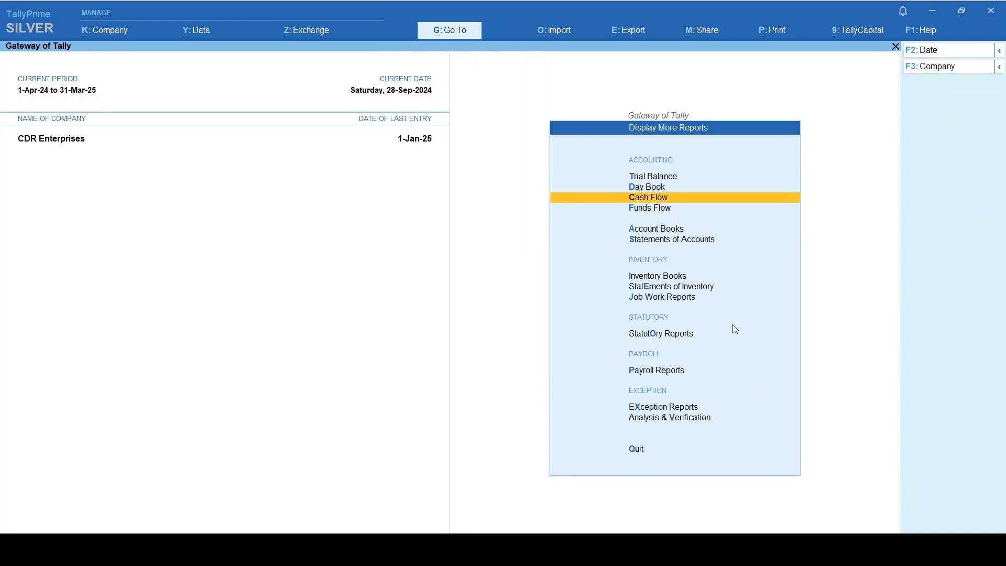
{"action": "key", "text": "Down"}
{"action": "key", "text": "Down"}
{"action": "key", "text": "Down"}
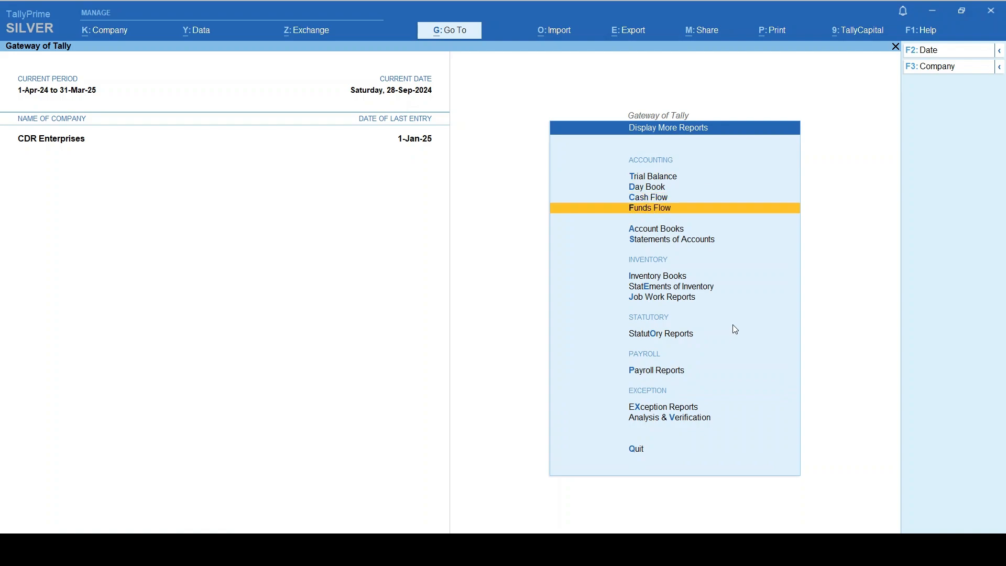
{"action": "key", "text": "Return"}
{"action": "key", "text": "Down"}
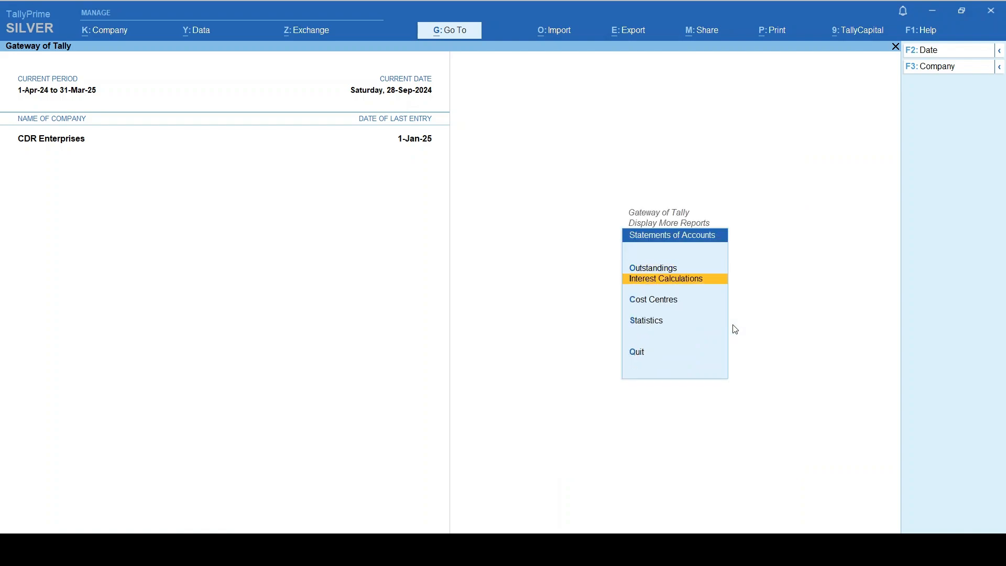
{"action": "key", "text": "Return"}
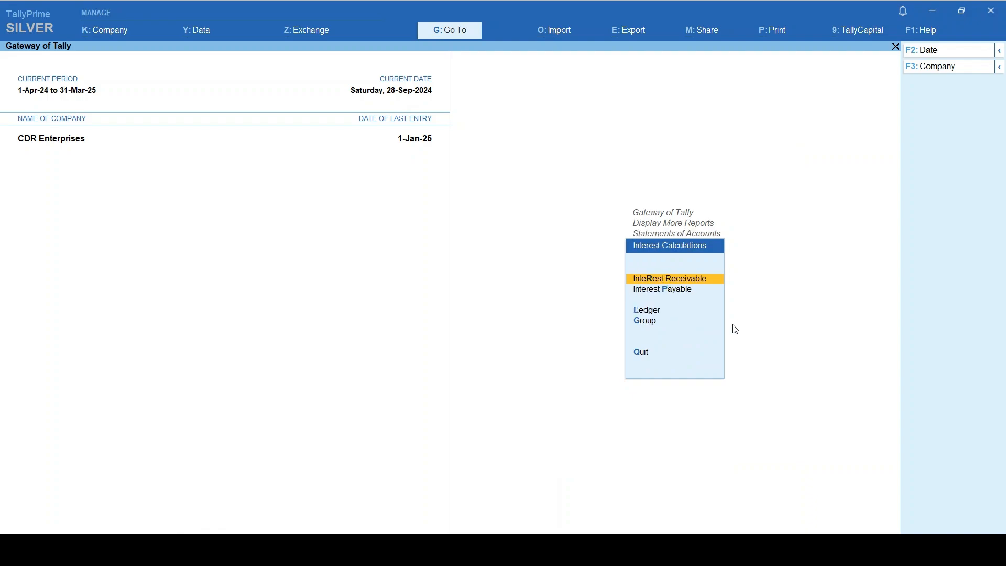
{"action": "key", "text": "Return"}
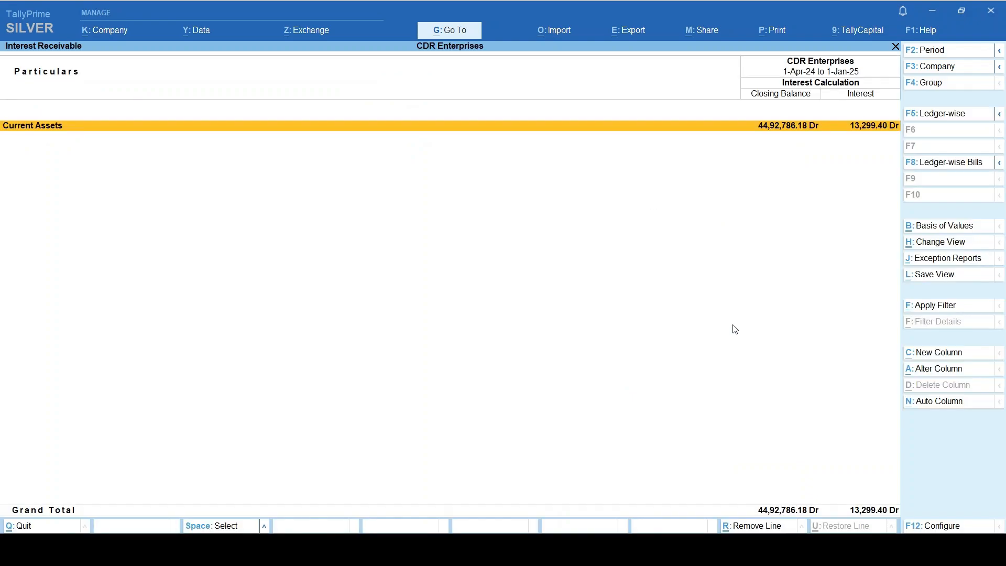
Drill down through Current Assets and Sundry Debtors to the interest calculation of A1 Quality Instruments
{"action": "key", "text": "Return"}
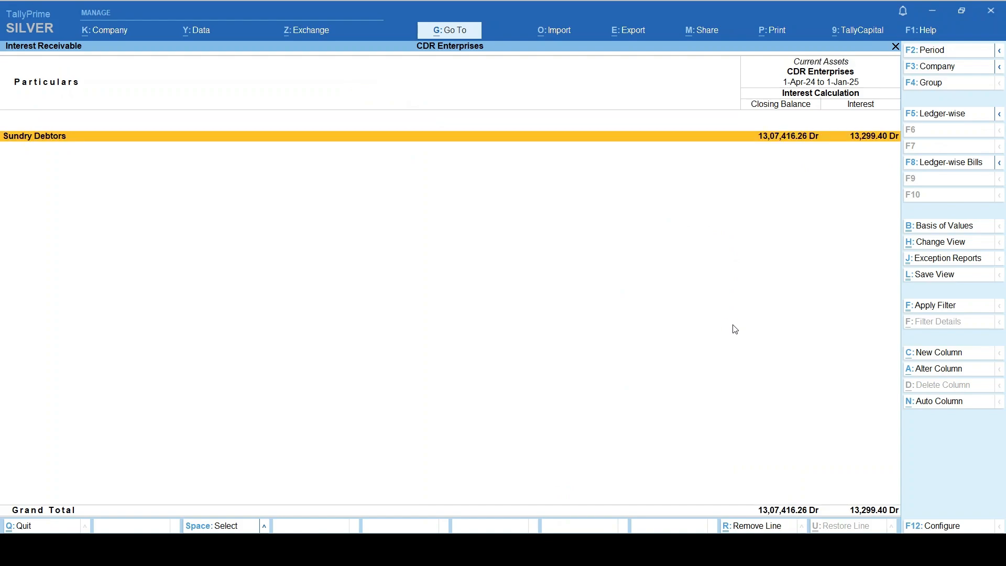
{"action": "key", "text": "Return"}
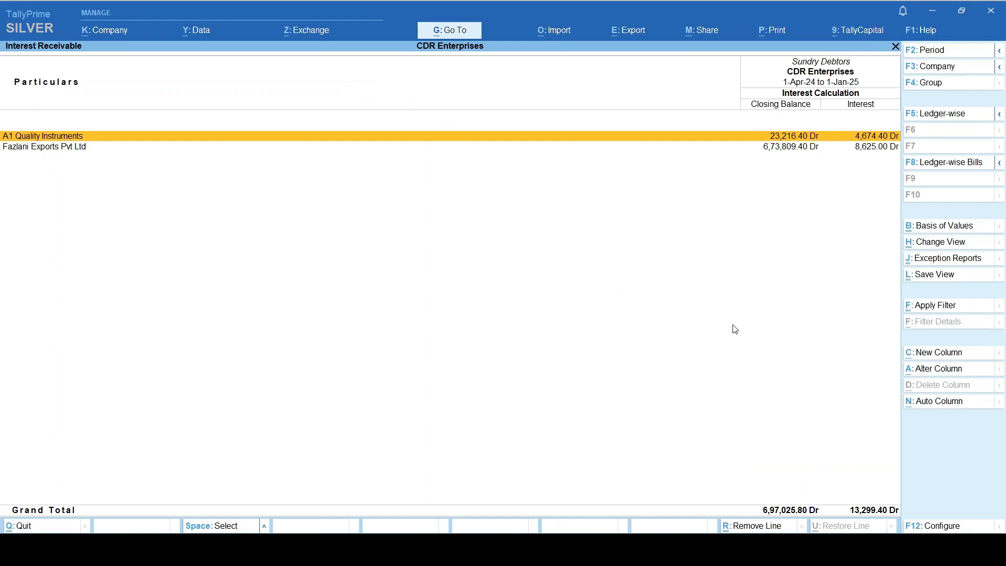
{"action": "key", "text": "Down"}
{"action": "key", "text": "Up"}
{"action": "key", "text": "Return"}
Set the interest calculation period from 1-9-2024 to 6-1-2025
{"action": "key", "text": "F2"}
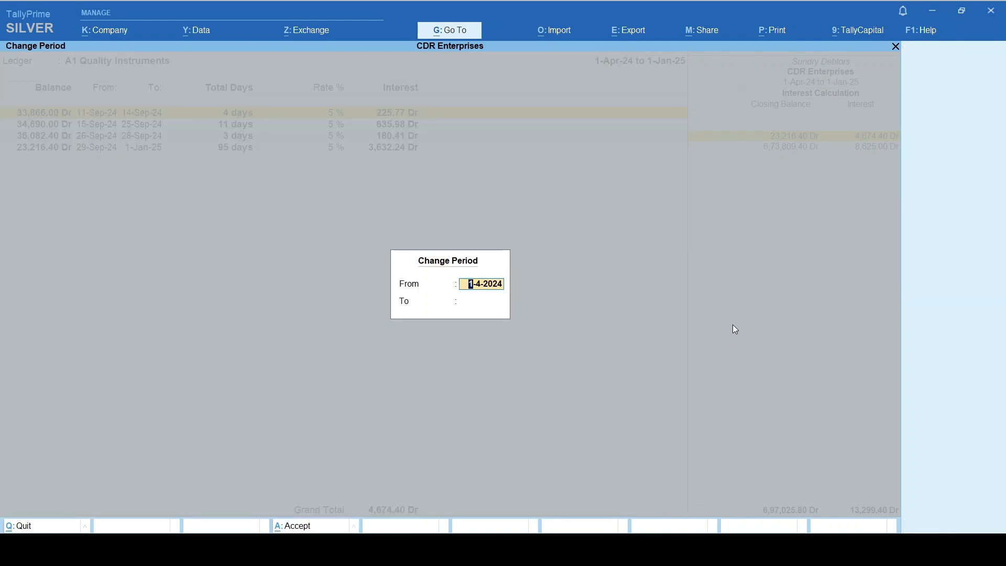
{"action": "type", "text": "1.9.24"}
{"action": "key", "text": "Return"}
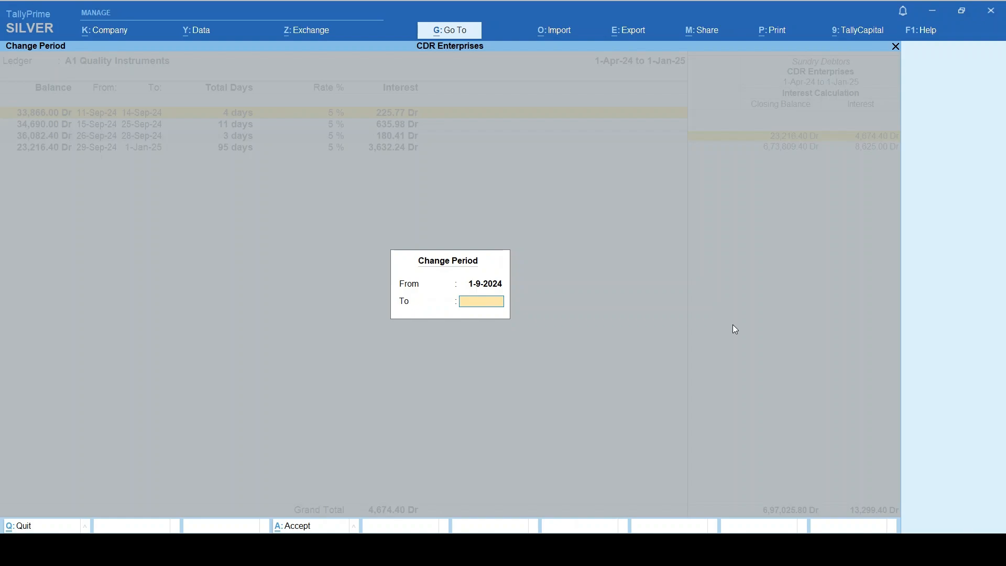
{"action": "type", "text": "6.1.25"}
{"action": "key", "text": "Return"}
Examine the balance, date range, number of days, rate and interest in each row of the ledger interest calculation
{"action": "key", "text": "Down"}
{"action": "key", "text": "Down"}
{"action": "key", "text": "Down"}
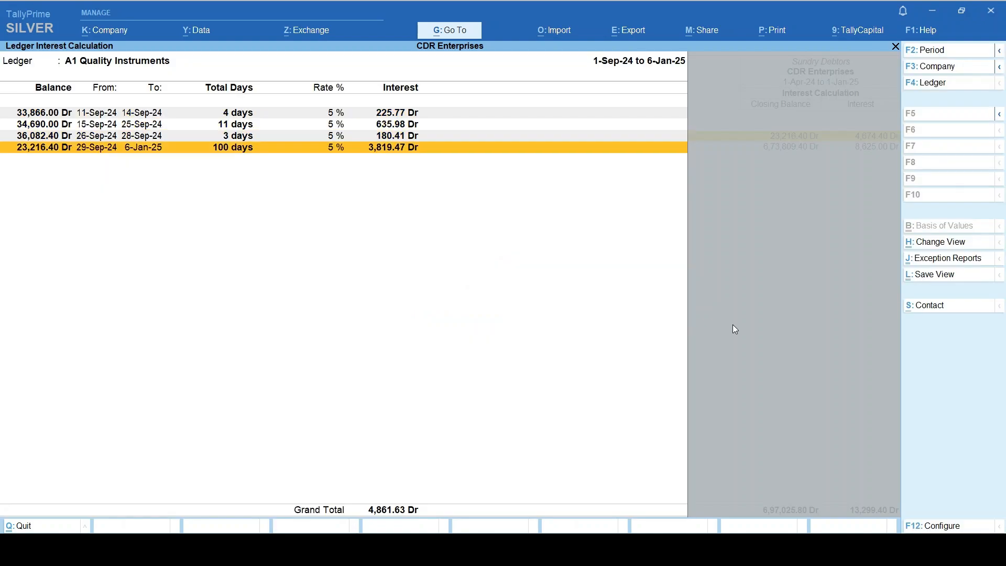
{"action": "key", "text": "Up"}
{"action": "key", "text": "Up"}
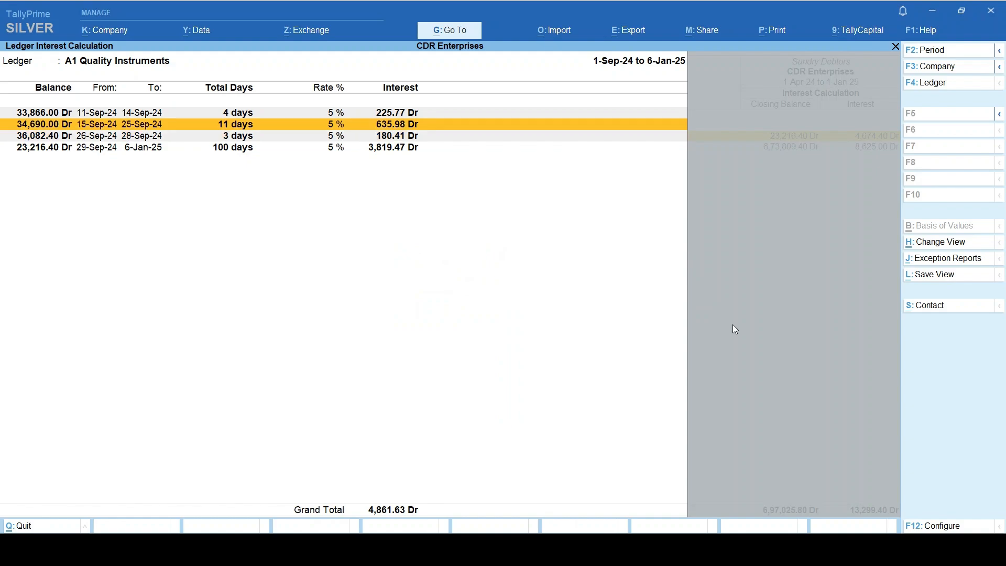
{"action": "key", "text": "Up"}
{"action": "key", "text": "space"}
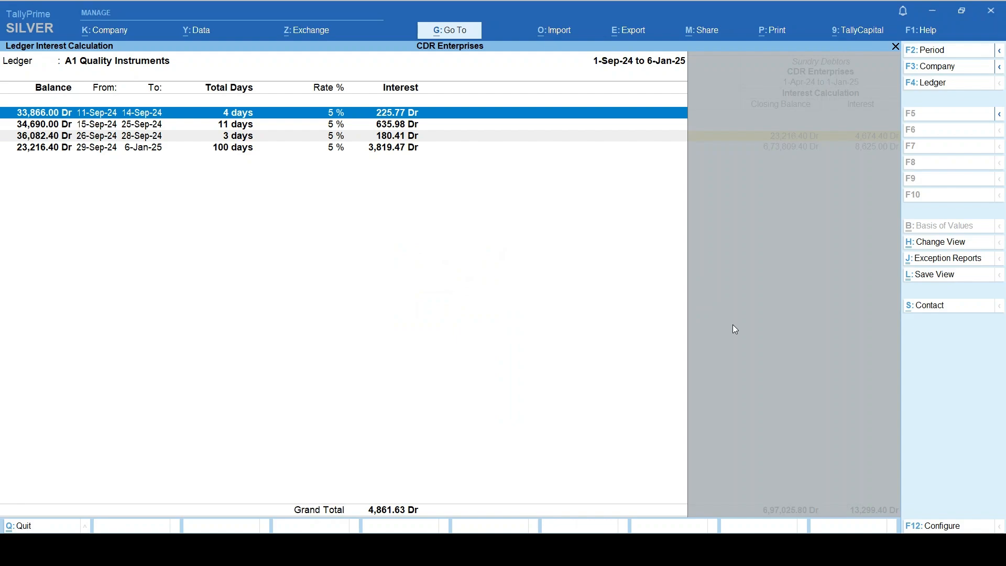
{"action": "key", "text": "space"}
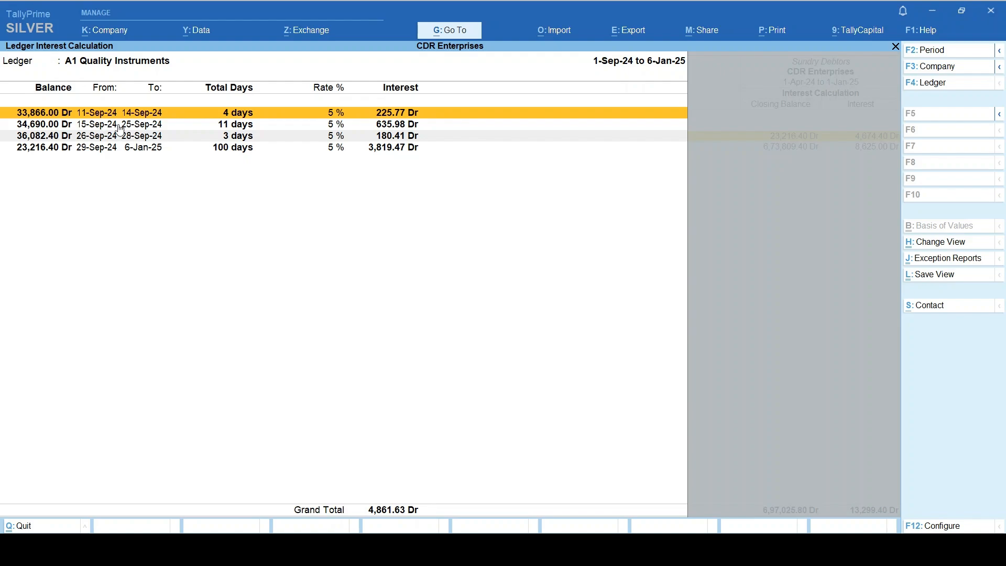
{"action": "key", "text": "space"}
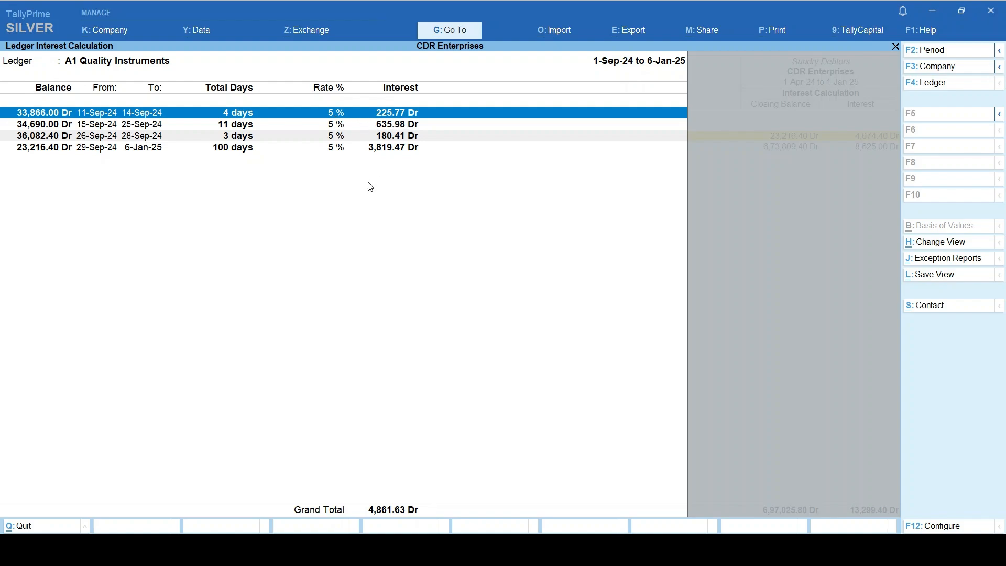
{"action": "key", "text": "space"}
{"action": "key", "text": "Down"}
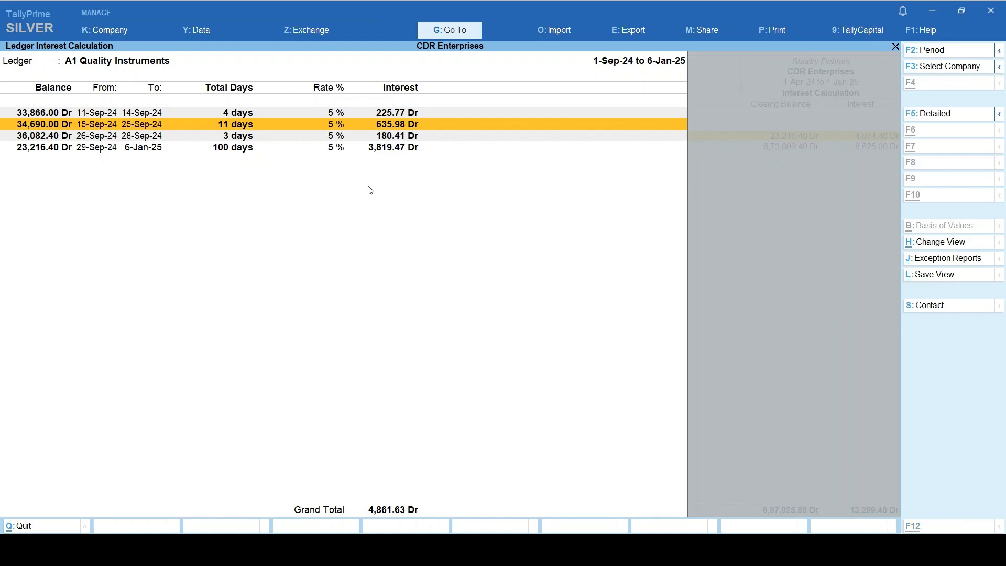
Check the 15-Sep-24 sale in the A1 Quality Instruments ledger vouchers, and return to the interest calculation
{"action": "key", "text": "alt+g"}
{"action": "type", "text": "Ledger"}
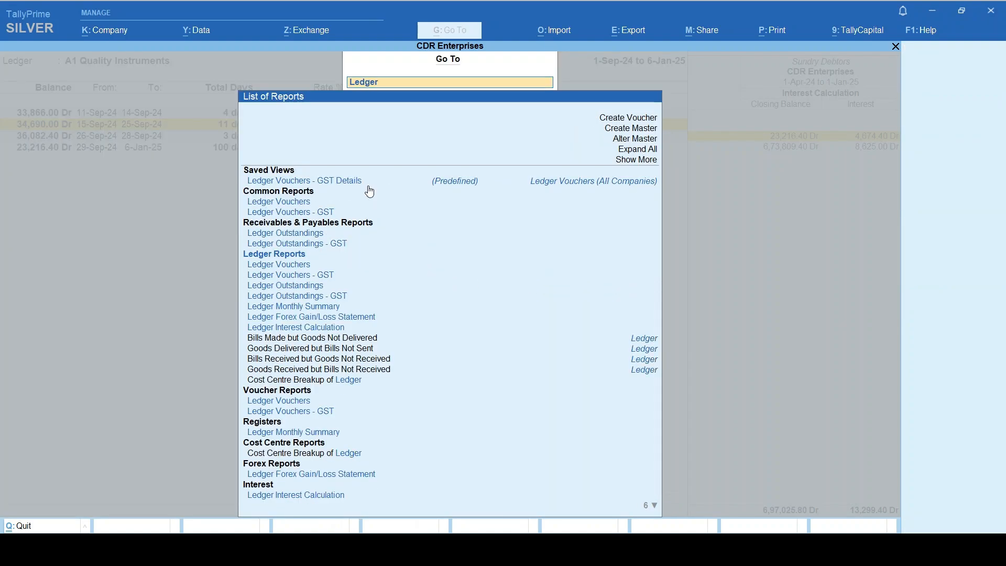
{"action": "key", "text": "Return"}
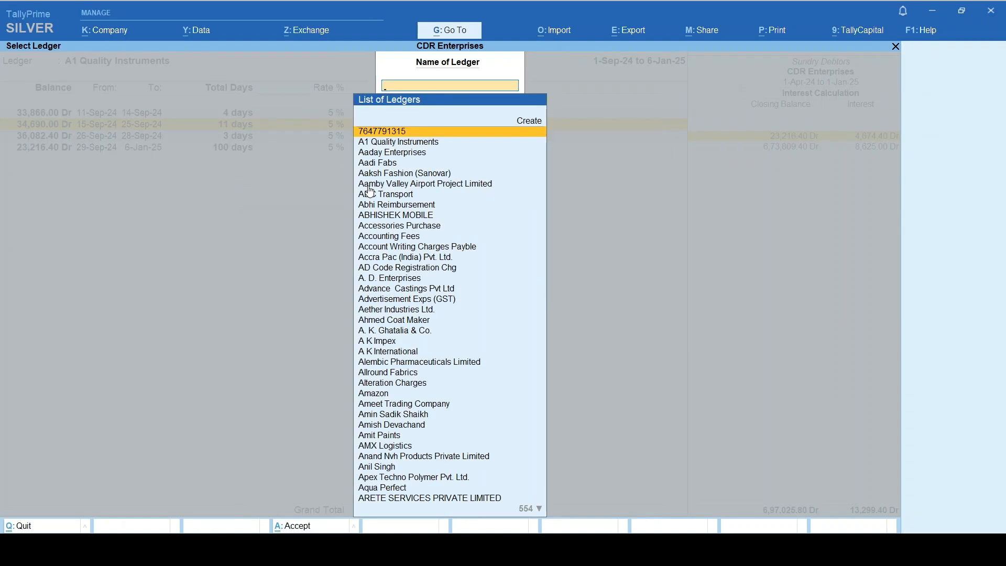
{"action": "key", "text": "Down"}
{"action": "key", "text": "Return"}
{"action": "key", "text": "Down"}
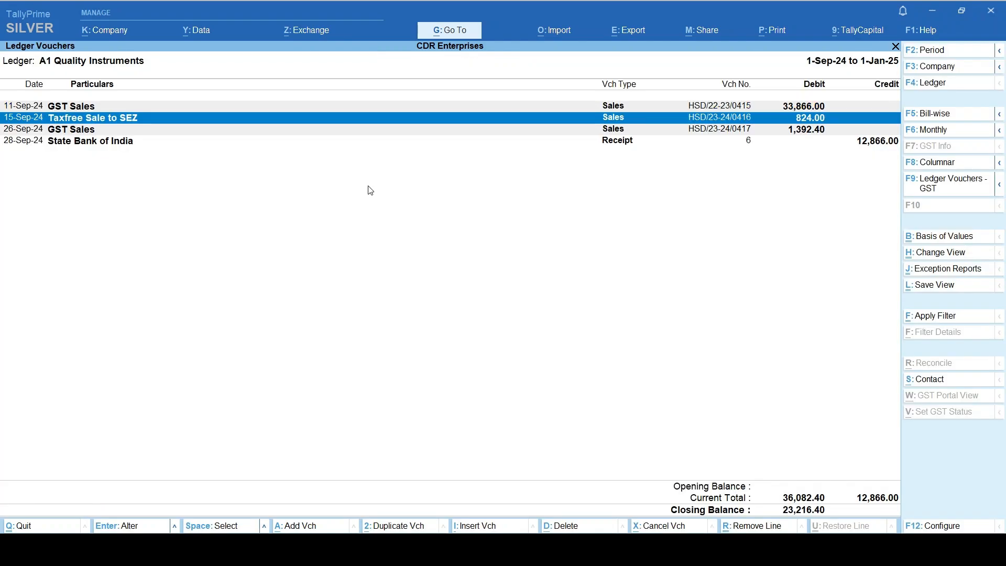
{"action": "key", "text": "Escape"}
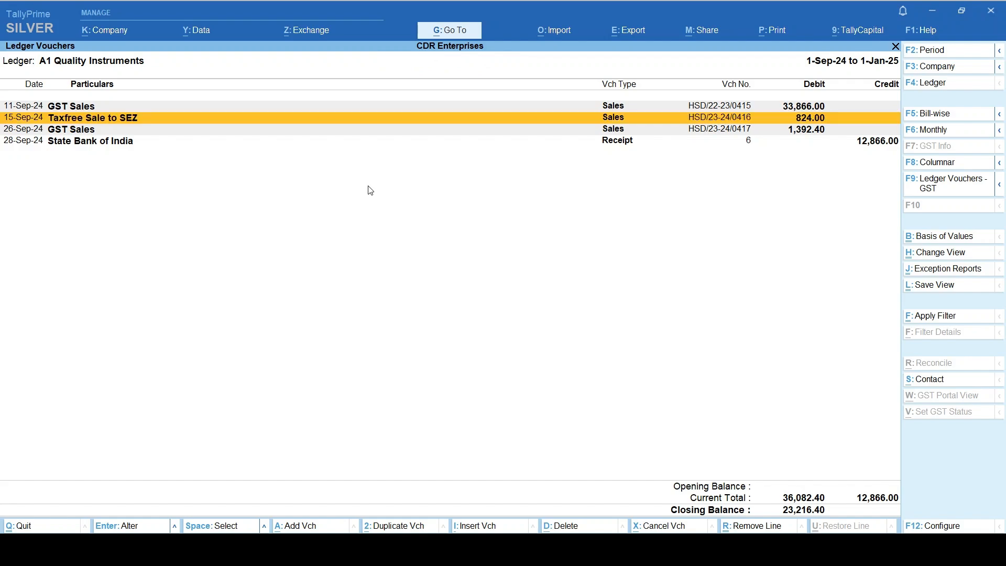
{"action": "key", "text": "Escape"}
{"action": "key", "text": "Escape"}
{"action": "key", "text": "Escape"}
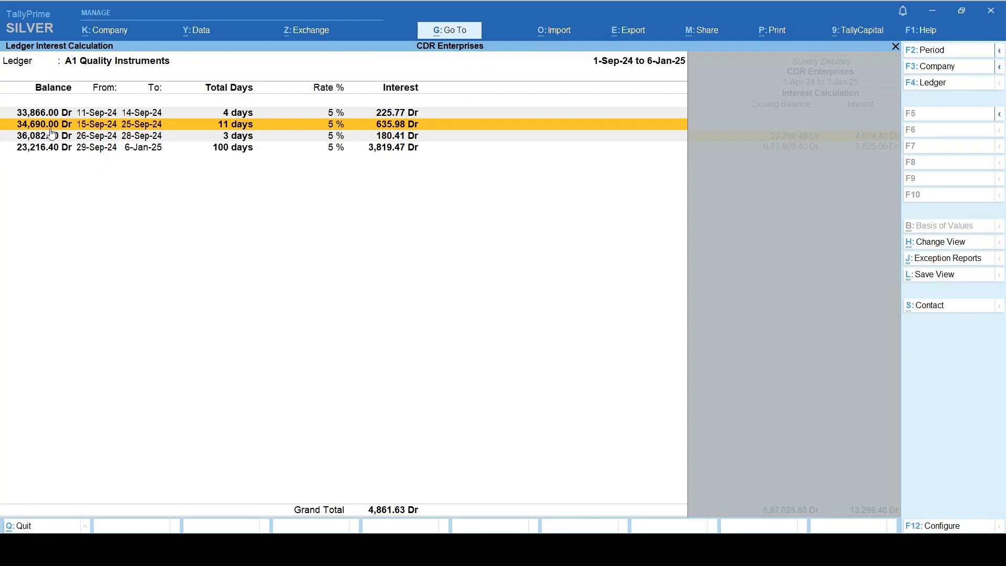
Mark the interest rows starting on 15-Sep-24 and 29-Sep-24 for review
{"action": "key", "text": "Down"}
{"action": "key", "text": "Up"}
{"action": "key", "text": "space"}
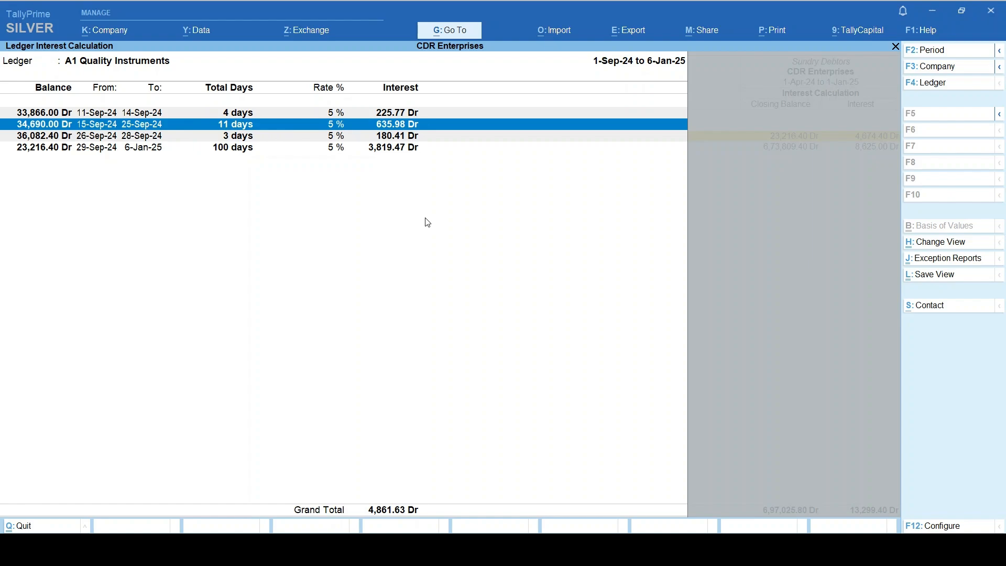
{"action": "key", "text": "Down"}
{"action": "key", "text": "Down"}
{"action": "key", "text": "space"}
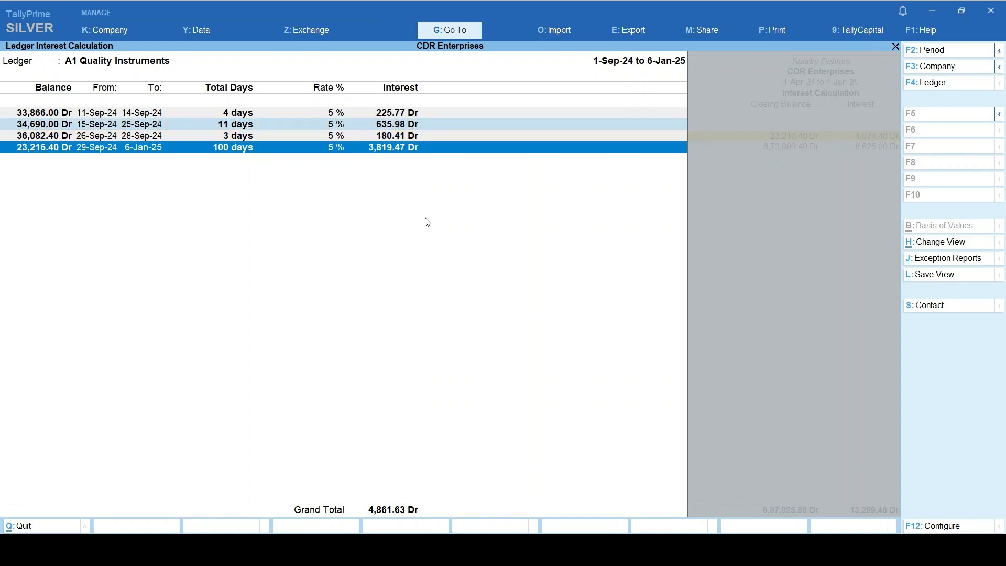
Unmark the interest row starting on 29-Sep-24 and return to the Gateway of Tally
{"action": "key", "text": "space"}
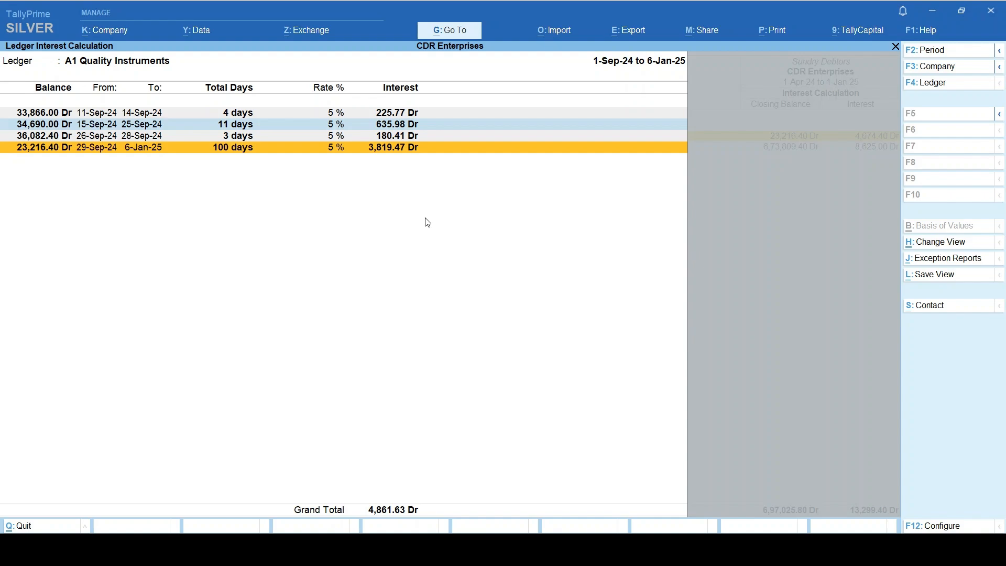
{"action": "key", "text": "Escape"}
{"action": "key", "text": "Escape"}
{"action": "key", "text": "Escape"}
{"action": "key", "text": "Escape"}
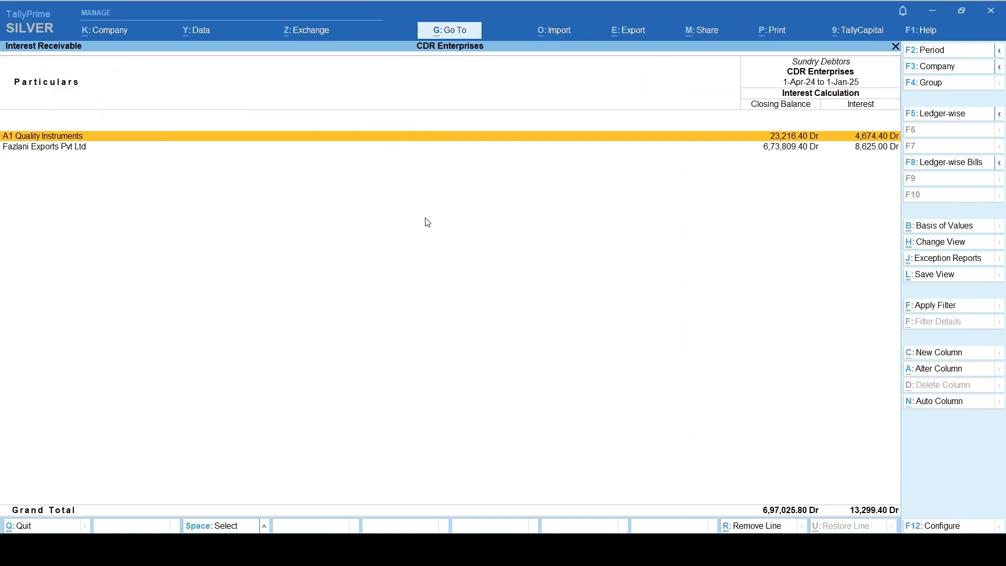
{"action": "key", "text": "Escape"}
{"action": "key", "text": "Escape"}
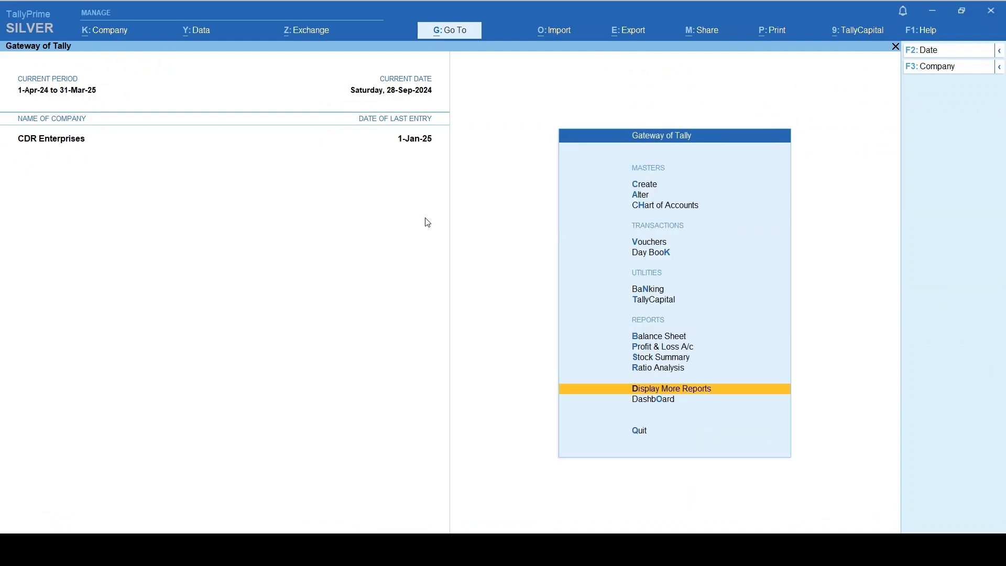
Open the A1 Quality Instruments ledger for alteration
{"action": "key", "text": "Up"}
{"action": "key", "text": "Up"}
{"action": "key", "text": "Up"}
{"action": "key", "text": "Up"}
{"action": "key", "text": "Up"}
{"action": "key", "text": "Up"}
{"action": "key", "text": "Up"}
{"action": "key", "text": "Up"}
{"action": "key", "text": "Up"}
{"action": "key", "text": "Up"}
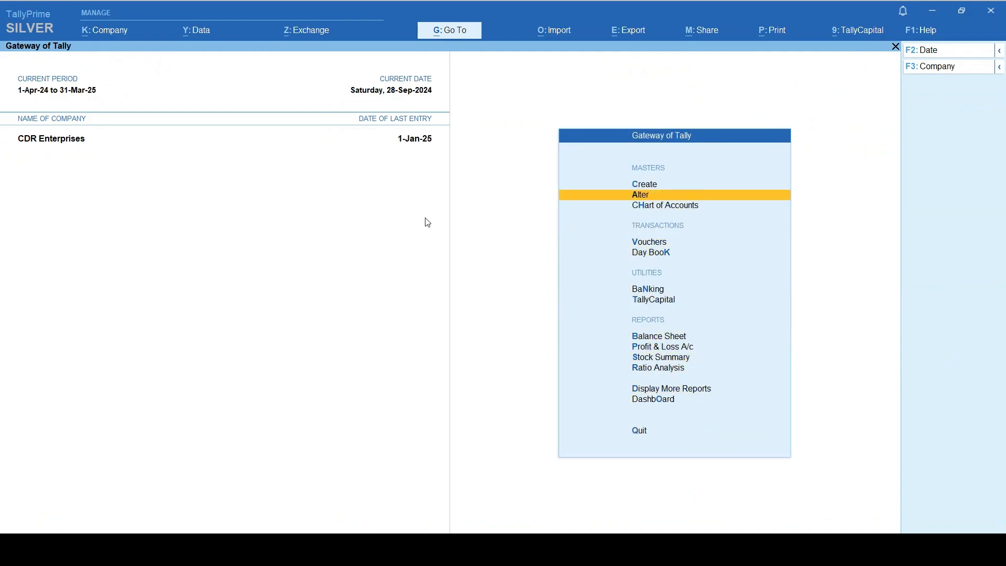
{"action": "key", "text": "Return"}
{"action": "key", "text": "Down"}
{"action": "key", "text": "Return"}
{"action": "key", "text": "Down"}
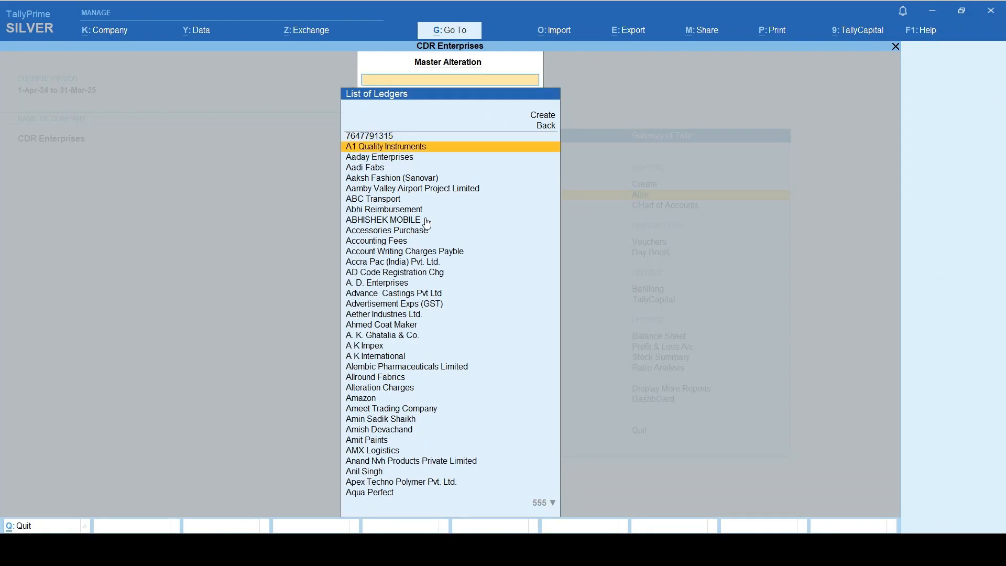
{"action": "key", "text": "Return"}
Set the ledger's default credit period to 15 days
{"action": "key", "text": "Return"}
{"action": "key", "text": "Return"}
{"action": "key", "text": "Return"}
{"action": "key", "text": "Return"}
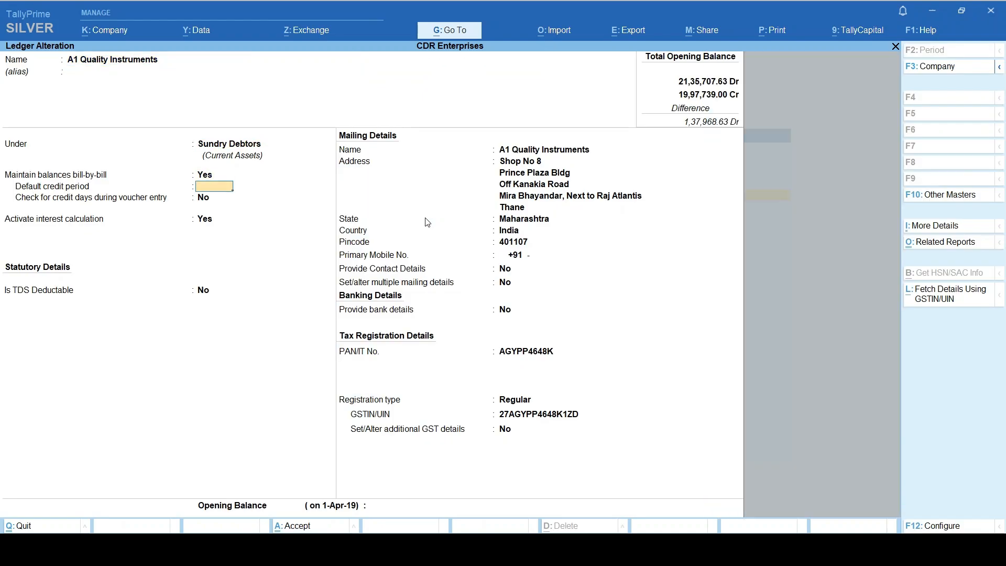
{"action": "type", "text": "15"}
{"action": "key", "text": "Return"}
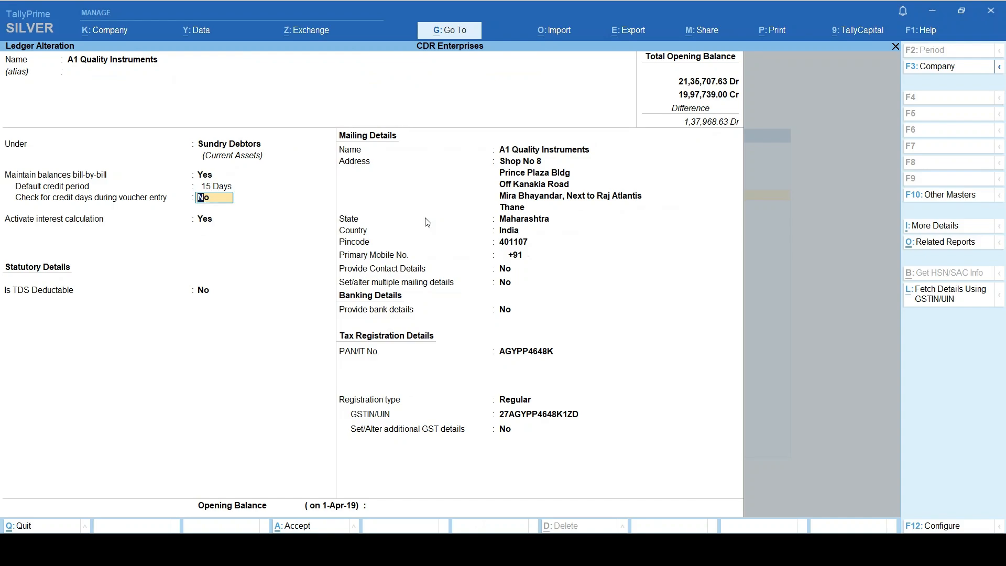
Enable transaction-by-transaction interest calculation in the ledger's interest parameters, without overriding parameters for each transaction
{"action": "key", "text": "Return"}
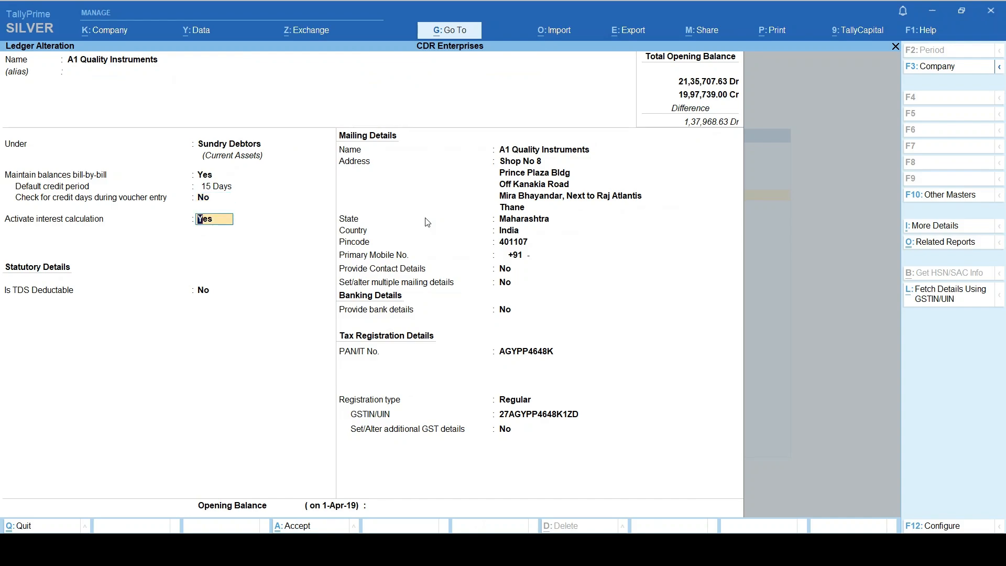
{"action": "key", "text": "Return"}
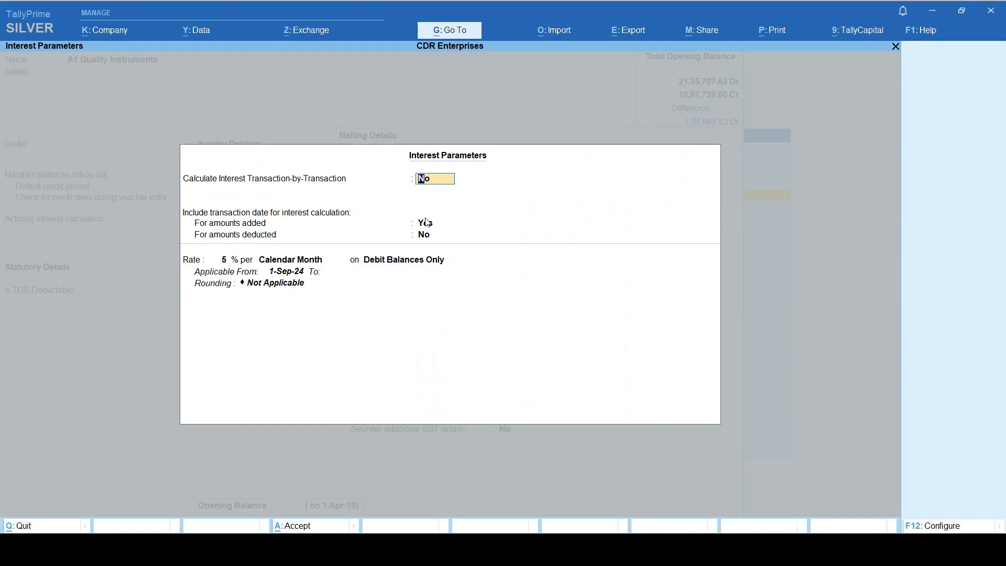
{"action": "key", "text": "y"}
{"action": "key", "text": "Return"}
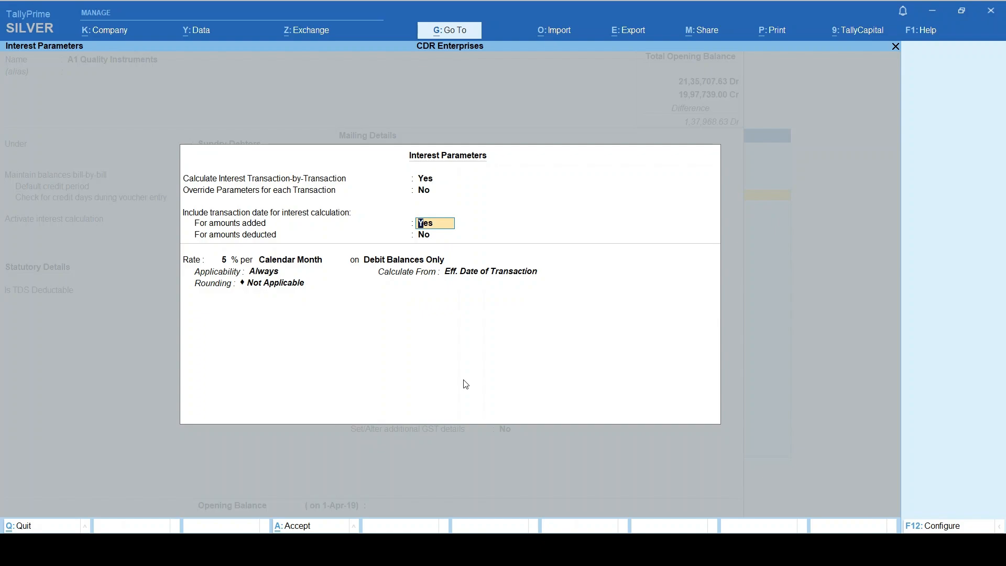
{"action": "key", "text": "Return"}
{"action": "key", "text": "Return"}
{"action": "key", "text": "Return"}
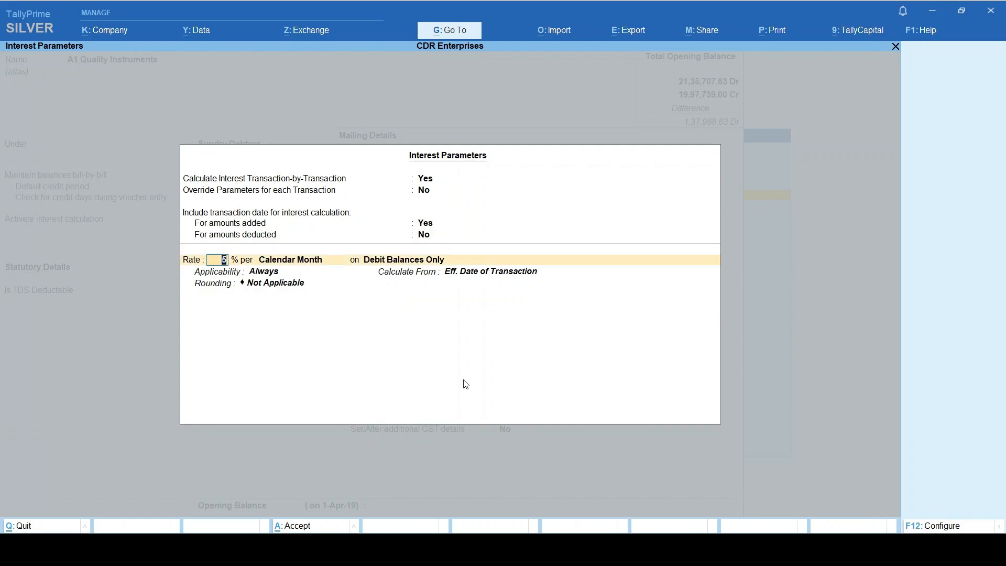
{"action": "key", "text": "Up"}
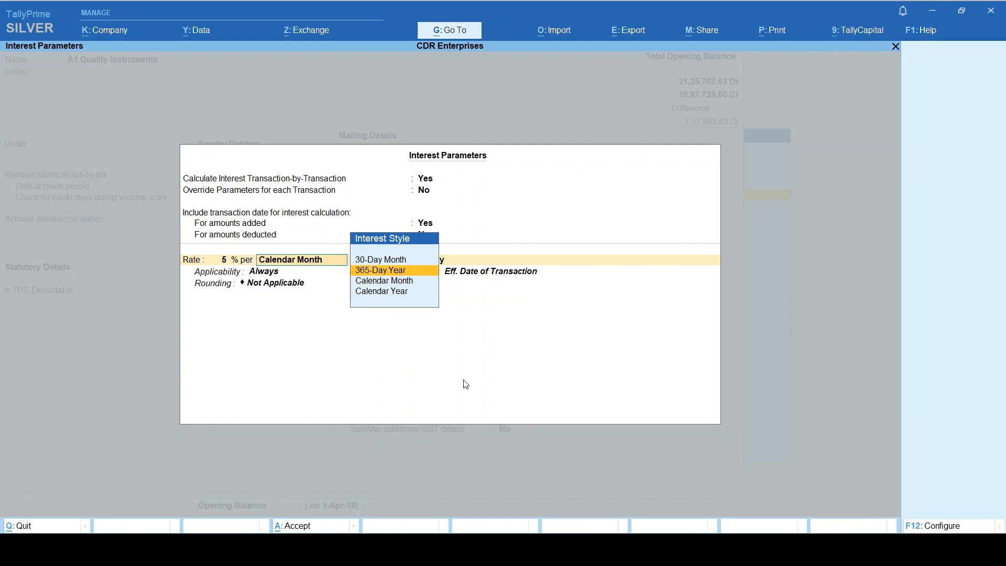
{"action": "key", "text": "Return"}
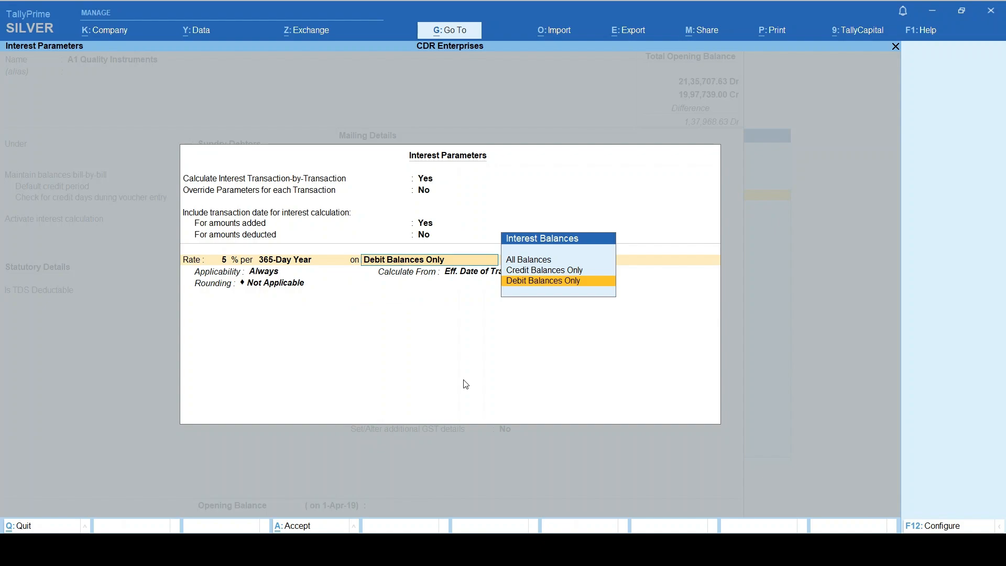
{"action": "key", "text": "BackSpace"}
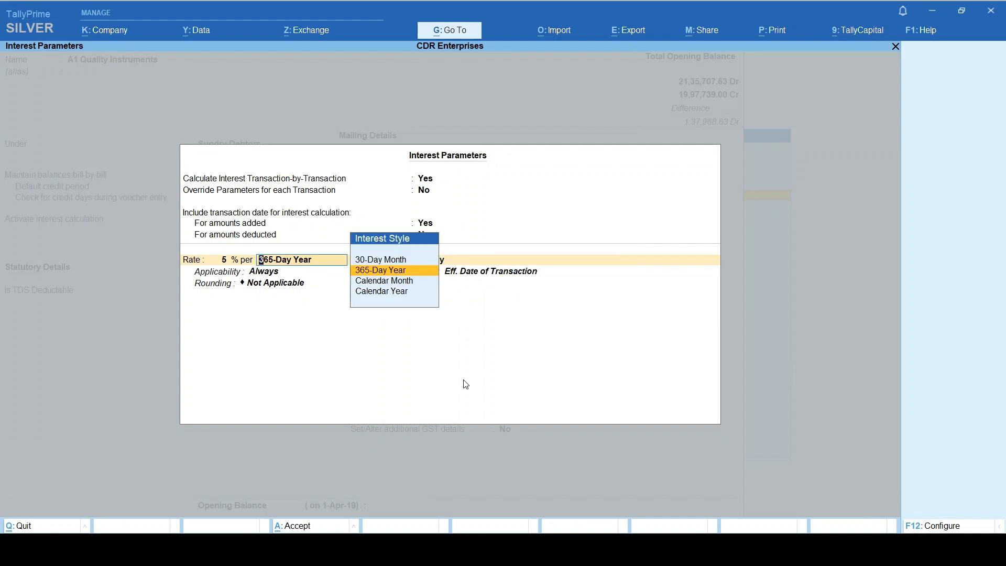
{"action": "key", "text": "Down"}
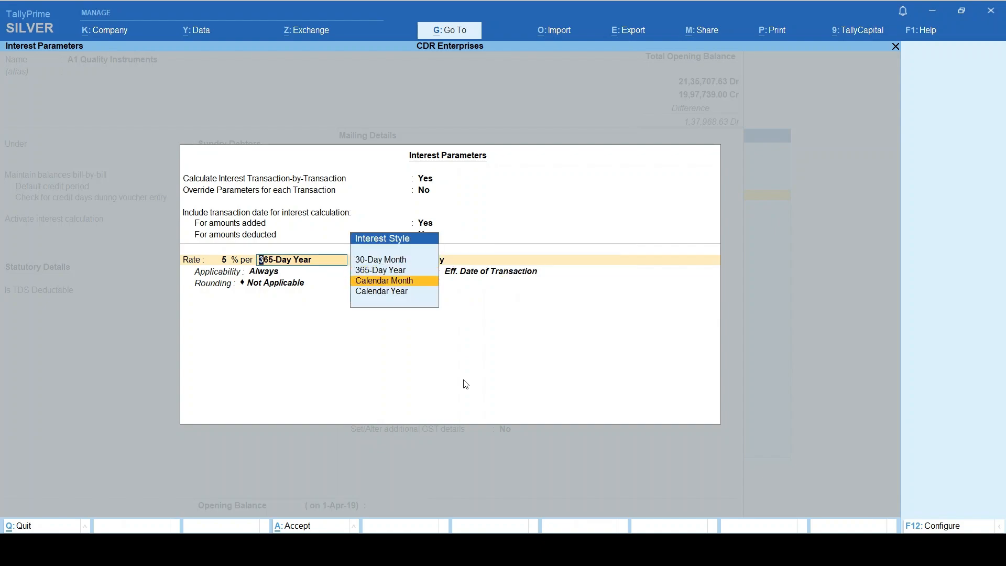
{"action": "key", "text": "Return"}
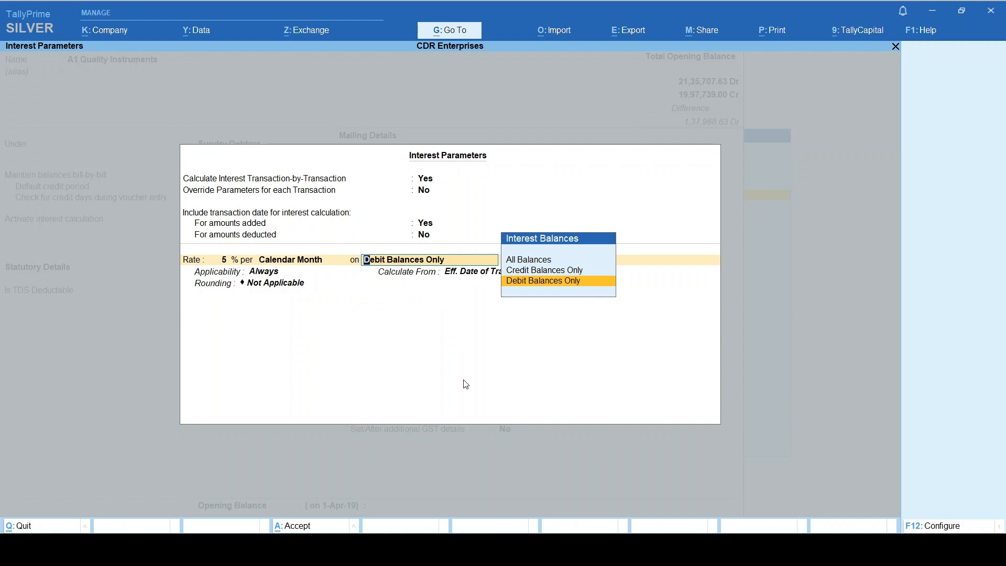
Make the interest applicable Past Due Date by 15 days
{"action": "key", "text": "Return"}
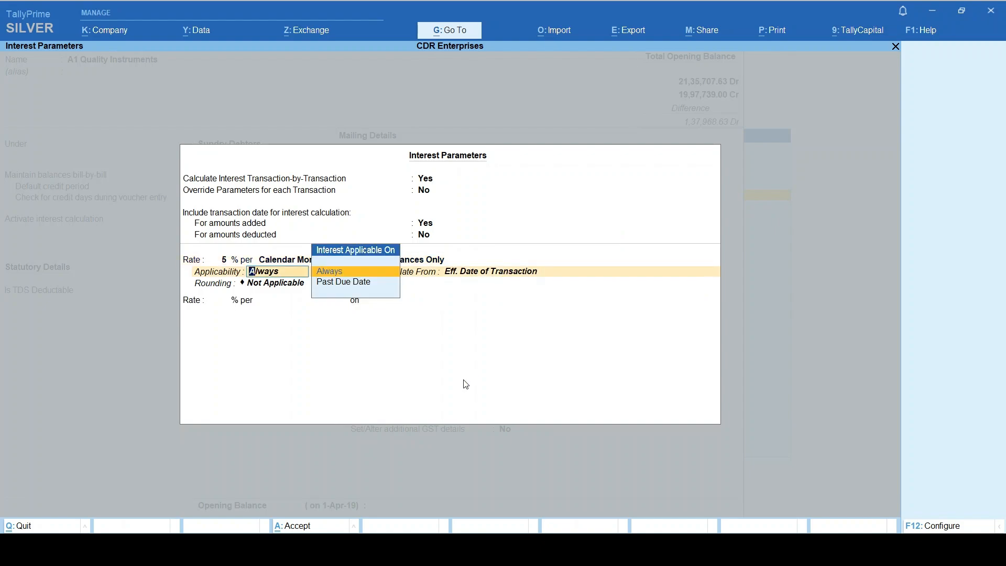
{"action": "key", "text": "Down"}
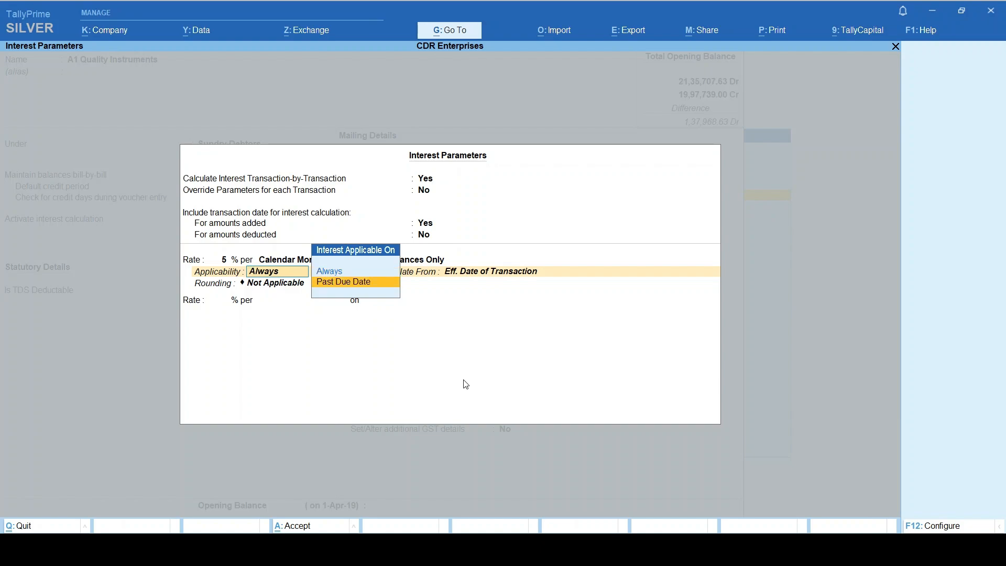
{"action": "key", "text": "Return"}
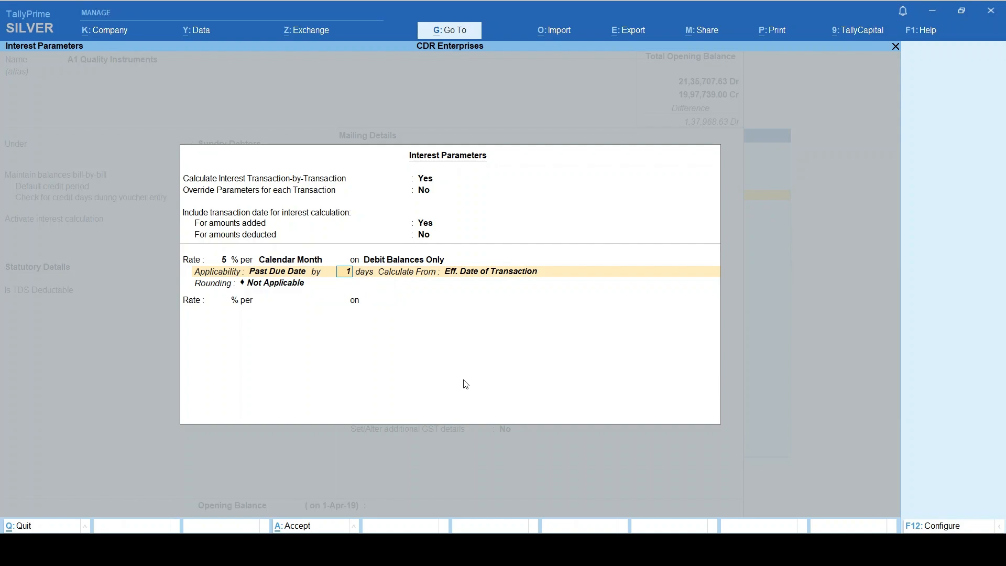
{"action": "type", "text": "15"}
{"action": "key", "text": "Return"}
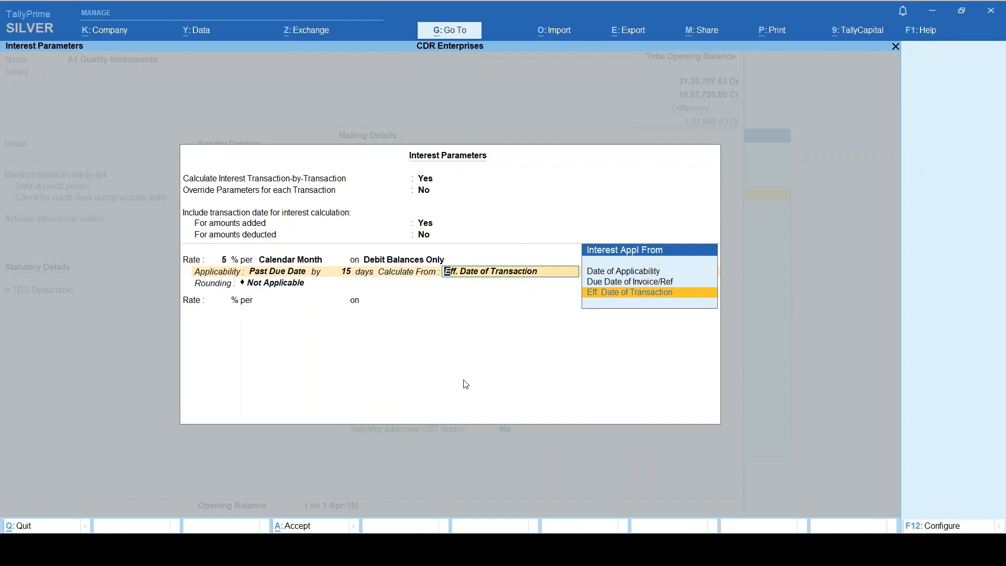
Calculate interest from the Due Date of Invoice/Ref without rounding, and save the altered ledger
{"action": "key", "text": "Up"}
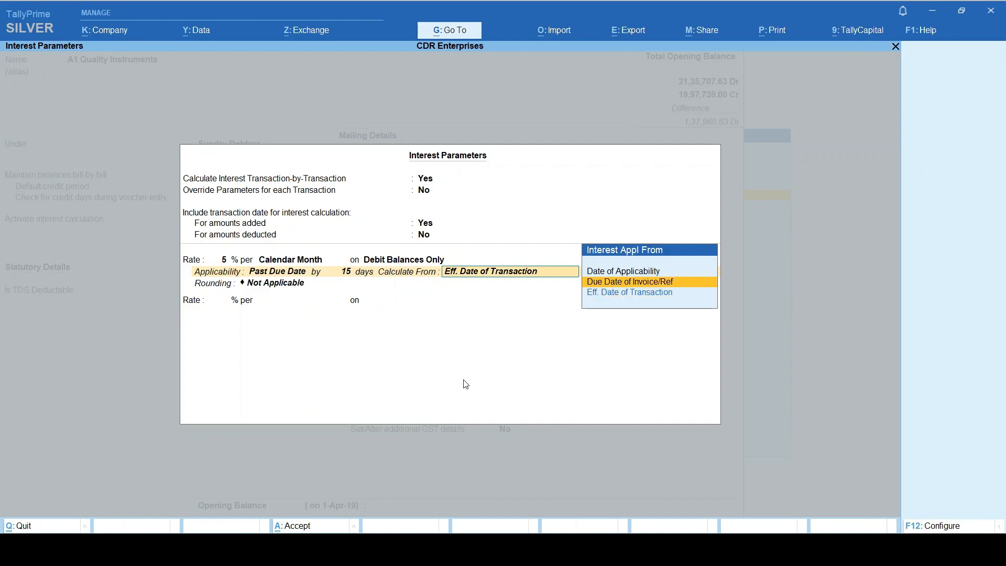
{"action": "key", "text": "Return"}
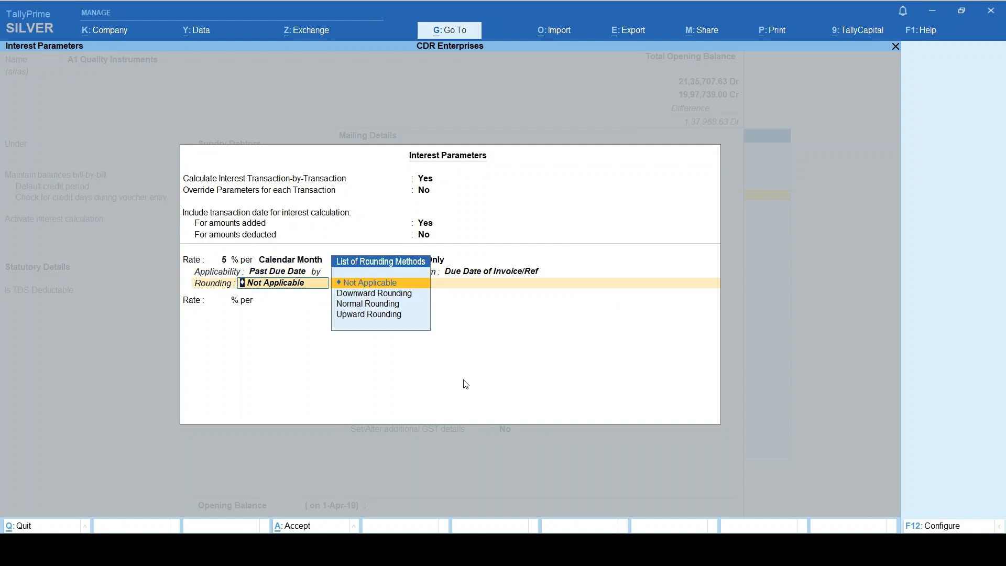
{"action": "key", "text": "Return"}
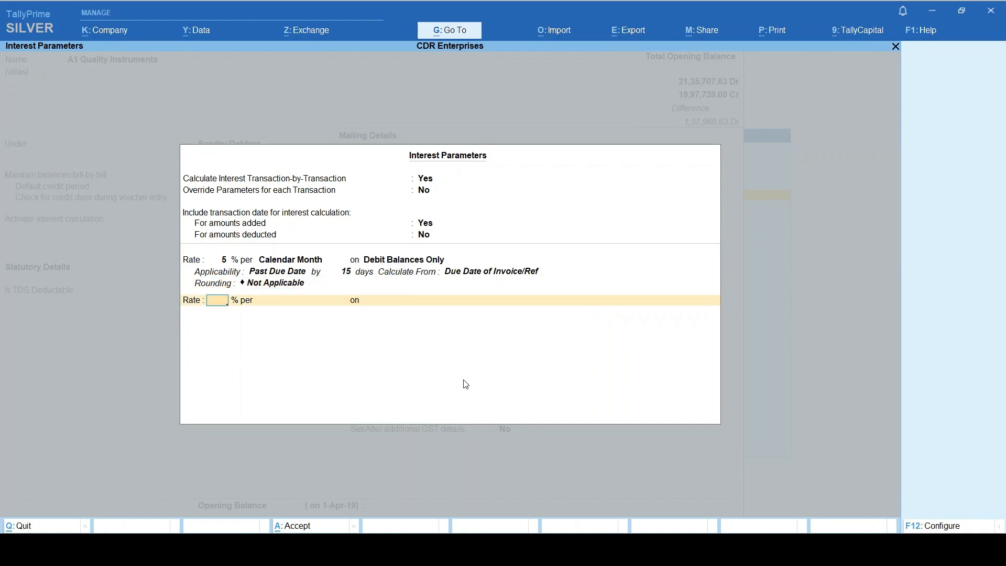
{"action": "key", "text": "Return"}
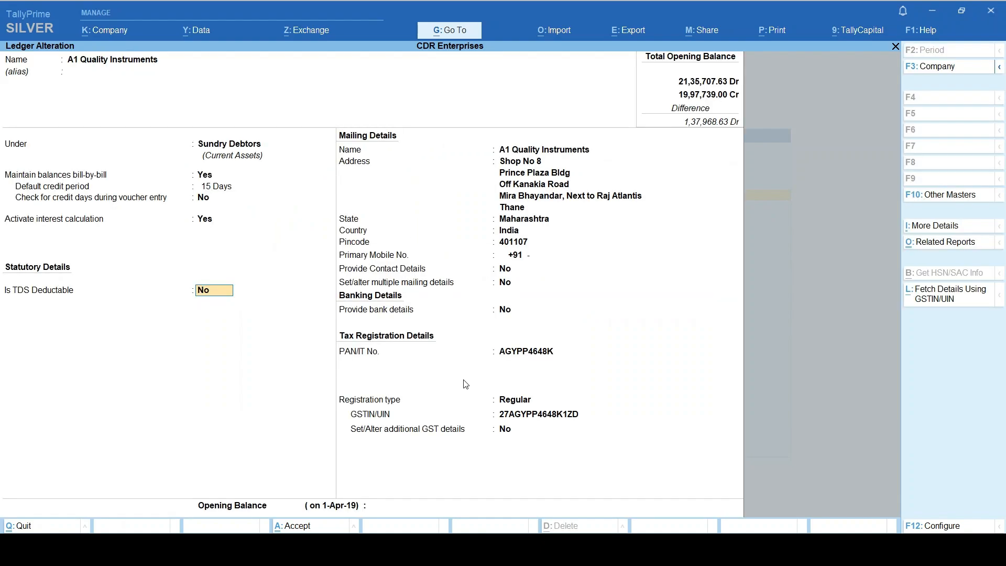
{"action": "key", "text": "ctrl+a"}
{"action": "key", "text": "Escape"}
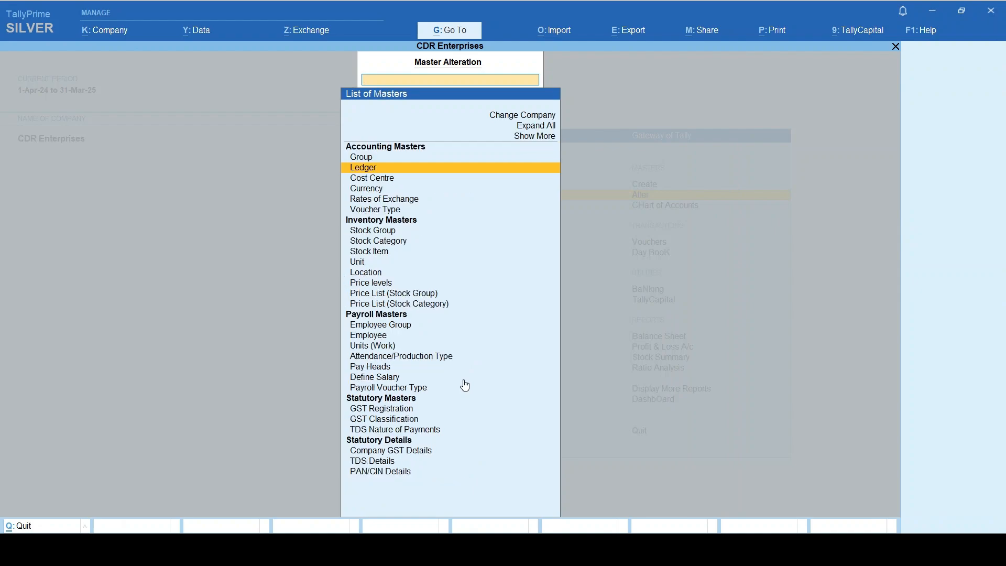
Open the interest calculation report for the A1 Quality Instruments ledger
{"action": "key", "text": "Escape"}
{"action": "key", "text": "Down"}
{"action": "key", "text": "Down"}
{"action": "key", "text": "Down"}
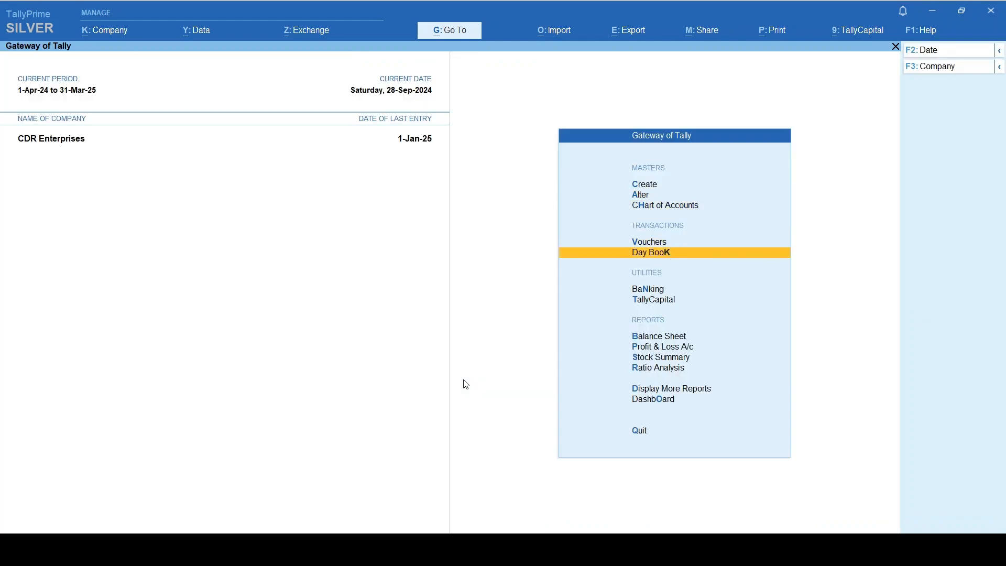
{"action": "key", "text": "d"}
{"action": "key", "text": "Down"}
{"action": "key", "text": "Down"}
{"action": "key", "text": "Down"}
{"action": "key", "text": "Down"}
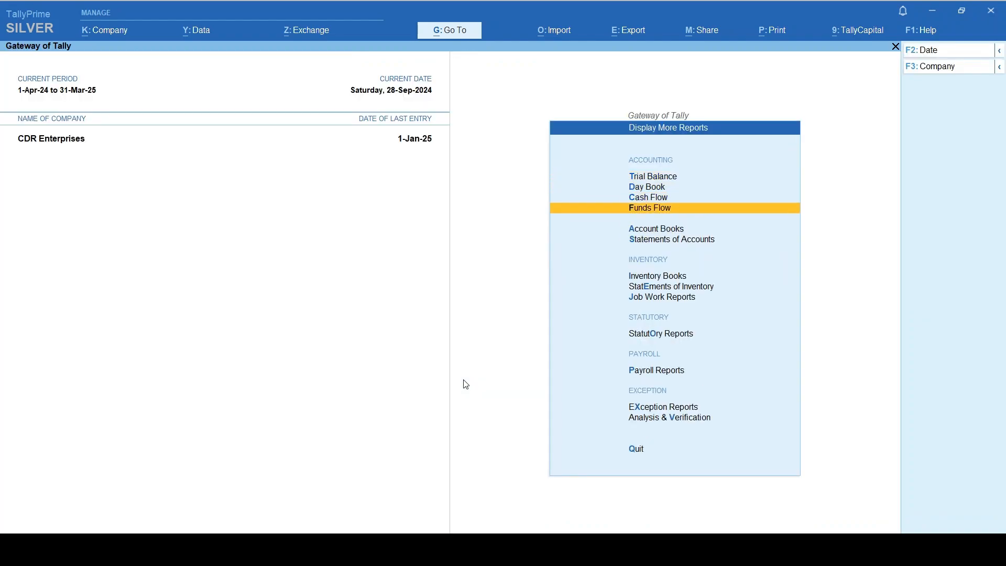
{"action": "key", "text": "Return"}
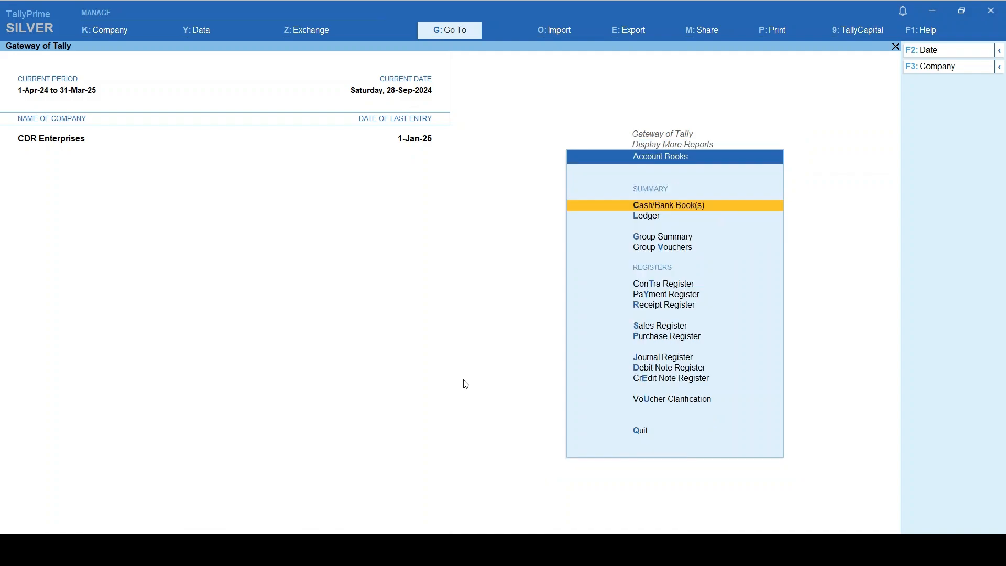
{"action": "key", "text": "Escape"}
{"action": "key", "text": "Down"}
{"action": "key", "text": "Return"}
{"action": "key", "text": "Down"}
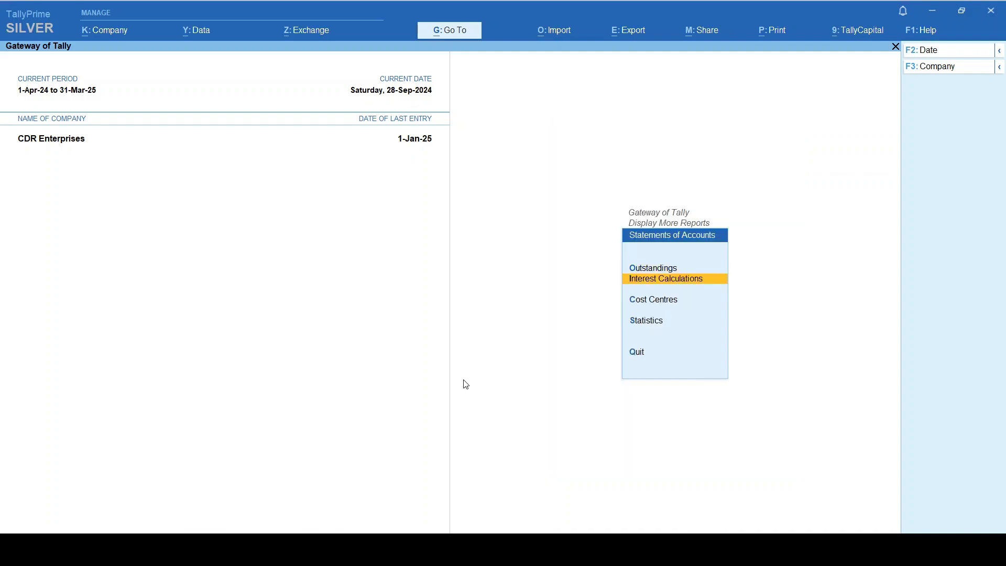
{"action": "key", "text": "Return"}
{"action": "key", "text": "Return"}
{"action": "key", "text": "Return"}
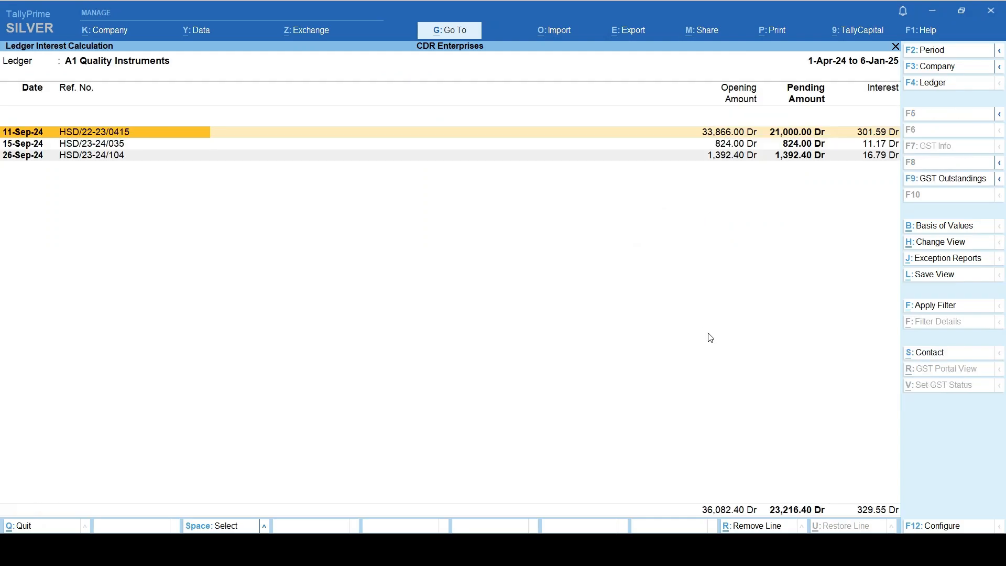
Set the report period from 1-9-2024 to 6-Jan-25
{"action": "key", "text": "F2"}
{"action": "type", "text": "1.."}
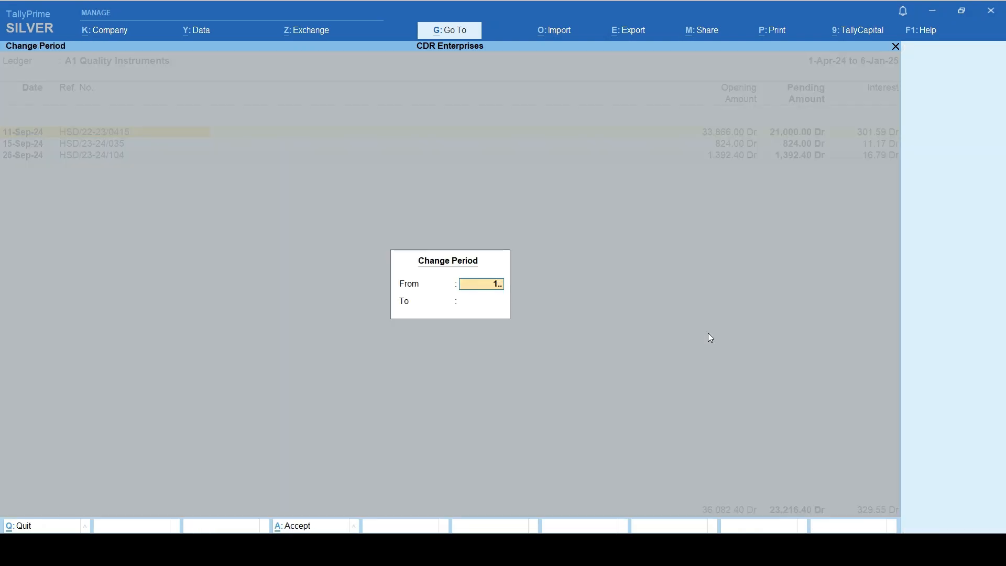
{"action": "type", "text": "9.2024"}
{"action": "key", "text": "Return"}
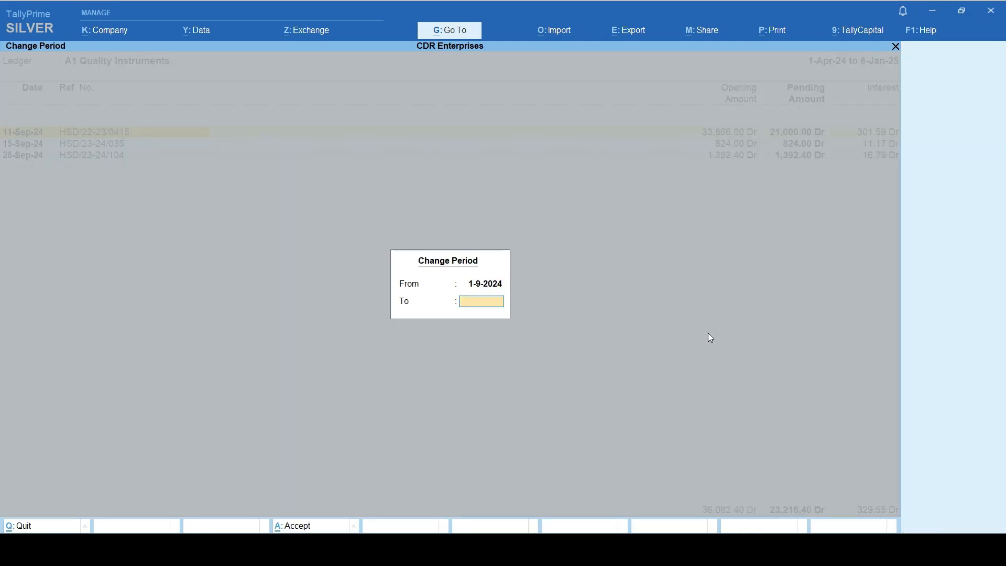
{"action": "type", "text": "6.1"}
{"action": "key", "text": "Return"}
Show the detailed interest breakdown for each bill and mark the first detail row under the 11-Sep-24 bill
{"action": "key", "text": "alt+F5"}
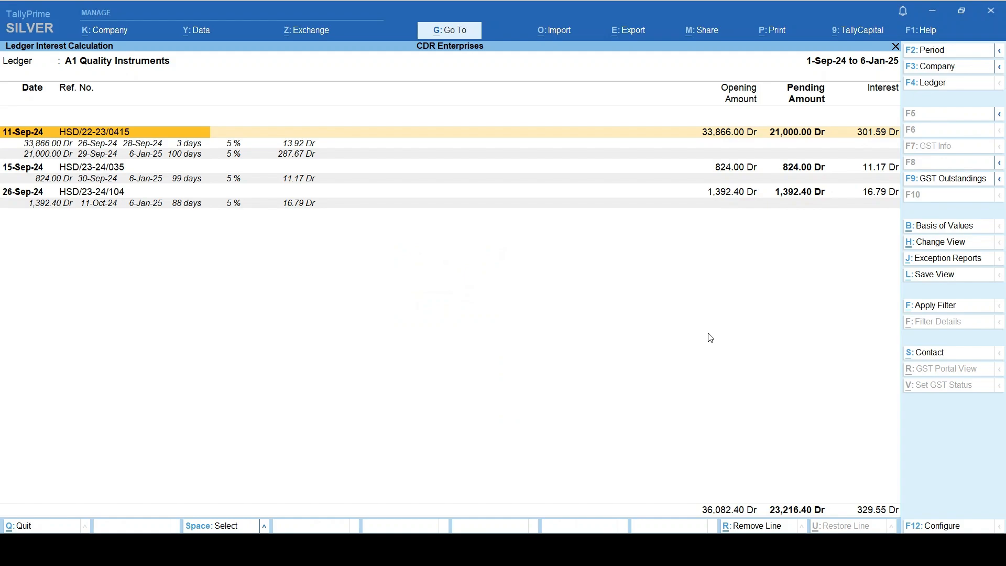
{"action": "key", "text": "Down"}
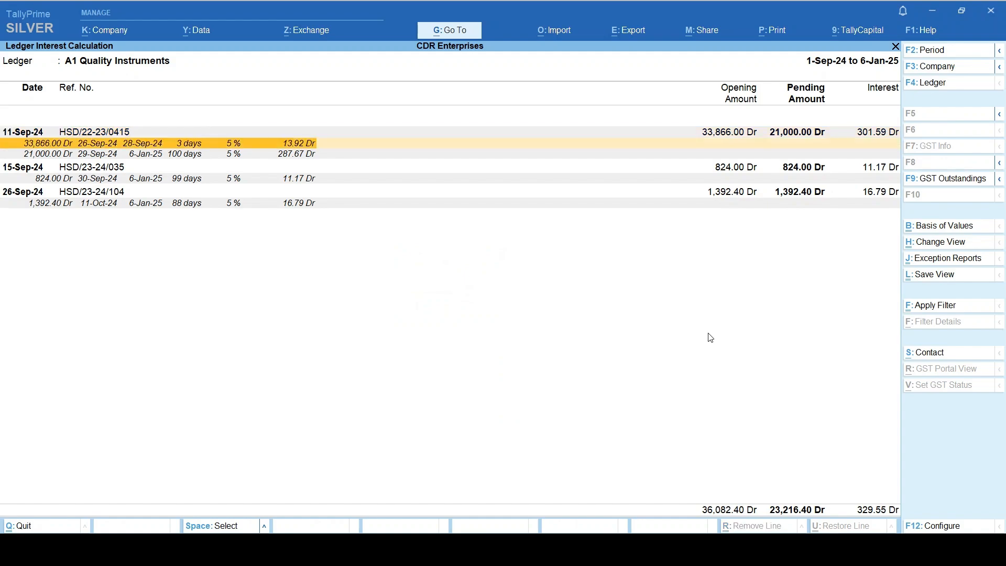
{"action": "key", "text": "space"}
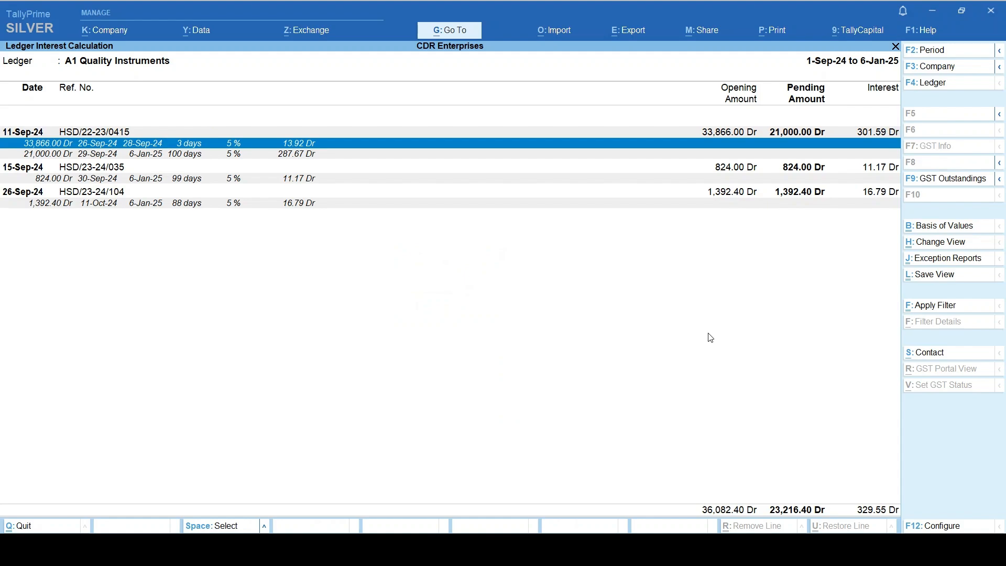
Examine the interest breakdown rows under the 11-Sep-24, 15-Sep-24 and 26-Sep-24 bills
{"action": "key", "text": "space"}
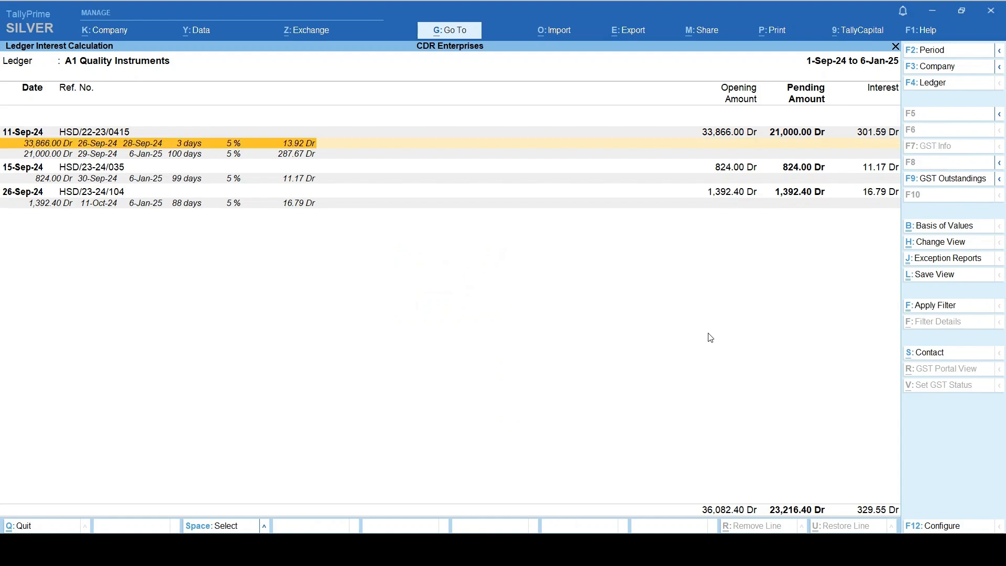
{"action": "key", "text": "space"}
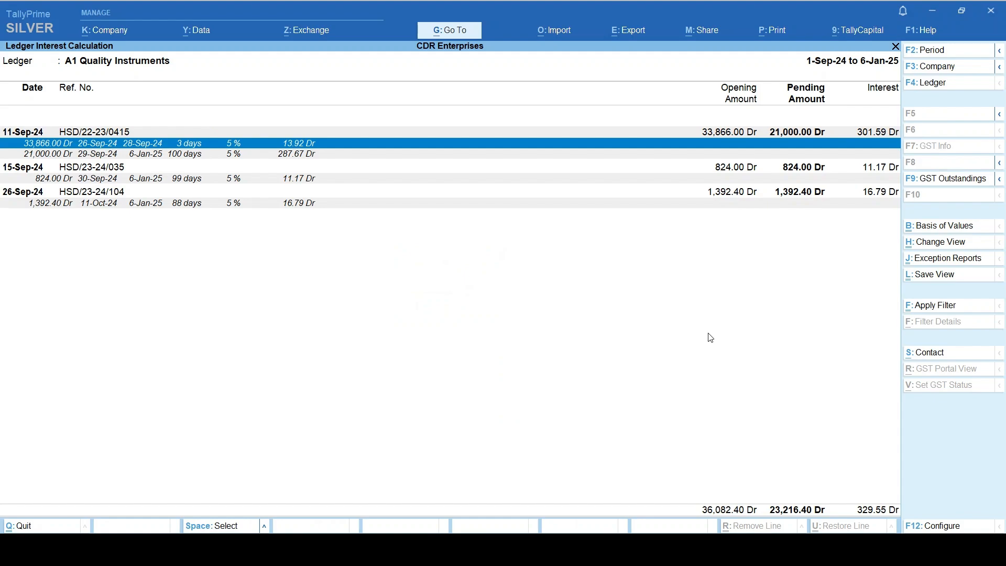
{"action": "key", "text": "space"}
{"action": "key", "text": "Down"}
{"action": "key", "text": "Down"}
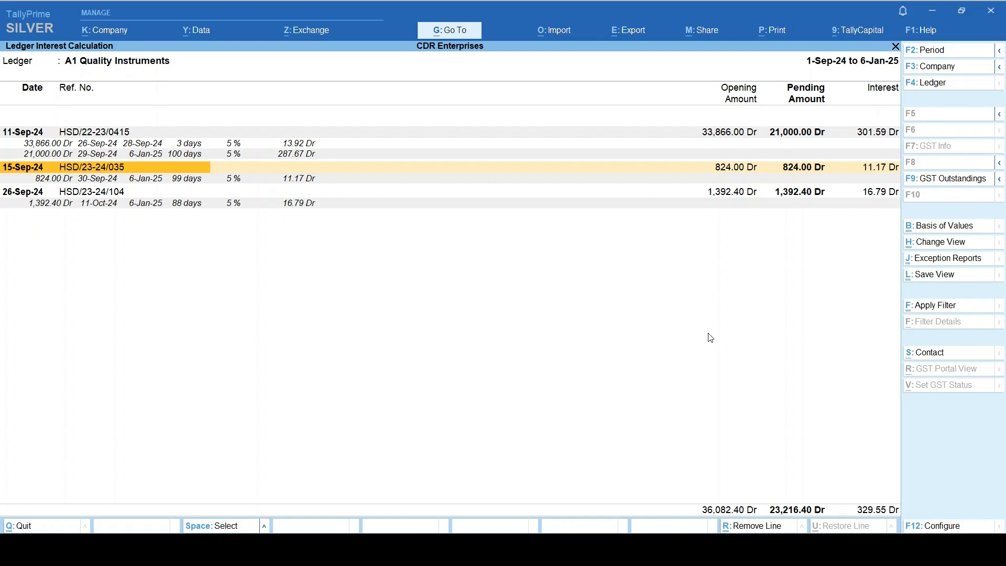
{"action": "key", "text": "Down"}
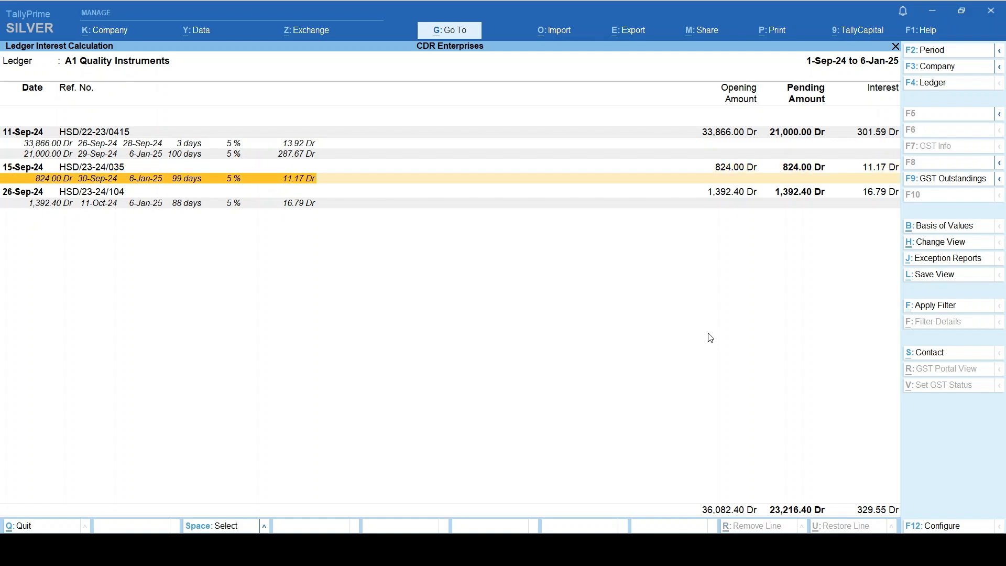
{"action": "key", "text": "space"}
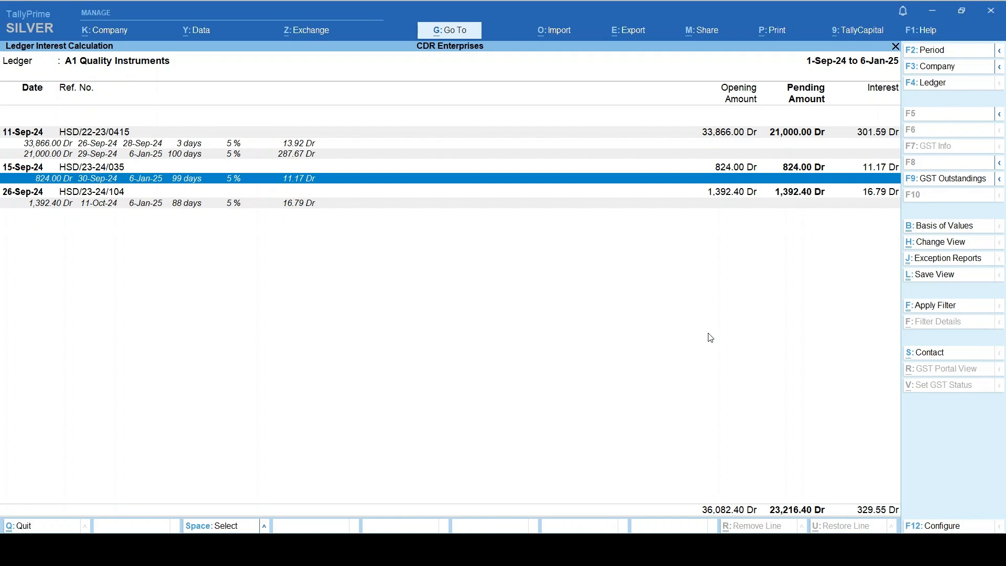
{"action": "key", "text": "space"}
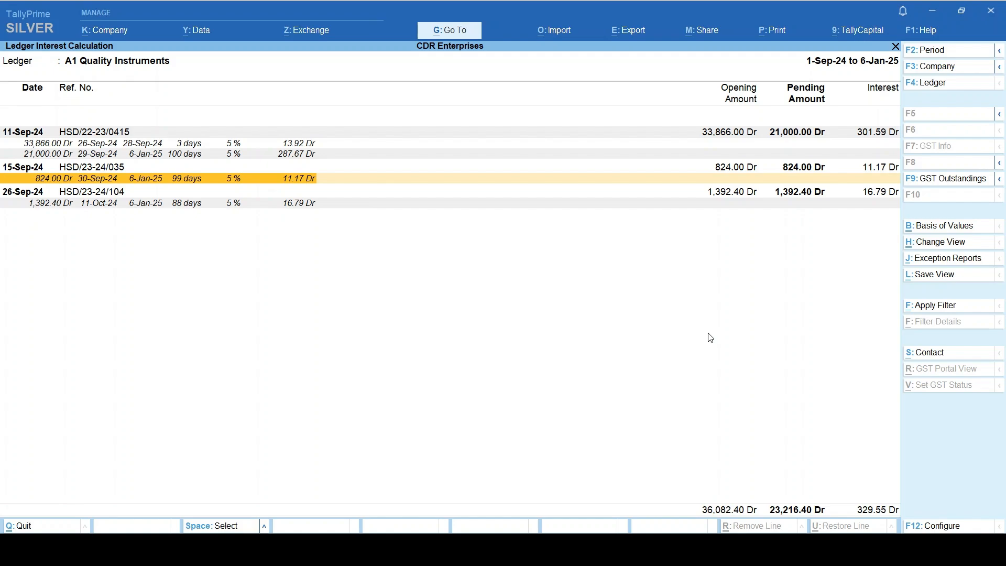
{"action": "key", "text": "Down"}
{"action": "key", "text": "Down"}
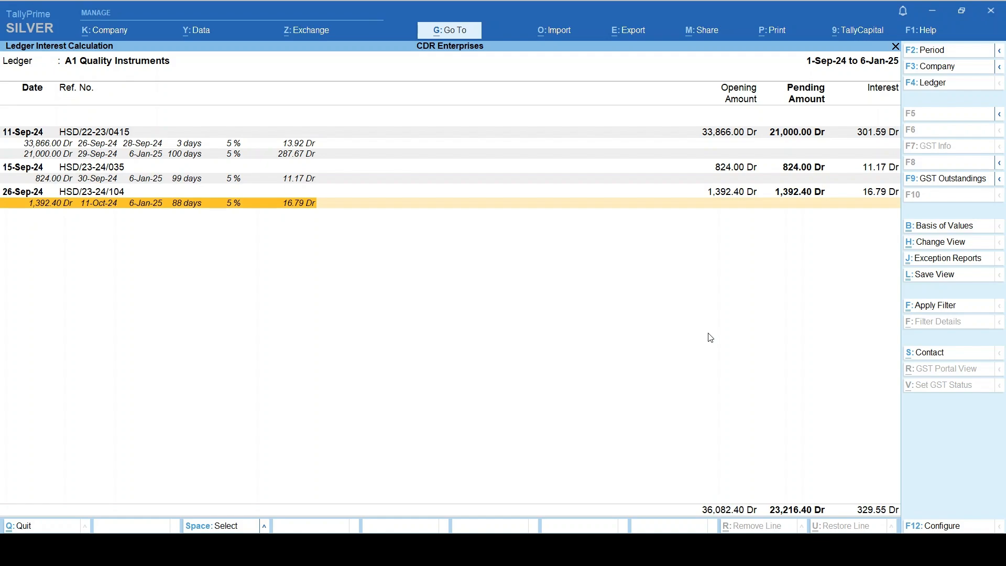
Close the interest report and open the A1 Quality Instruments ledger for alteration
{"action": "key", "text": "Escape"}
{"action": "key", "text": "Escape"}
{"action": "key", "text": "Escape"}
{"action": "key", "text": "Escape"}
{"action": "key", "text": "Escape"}
{"action": "key", "text": "Escape"}
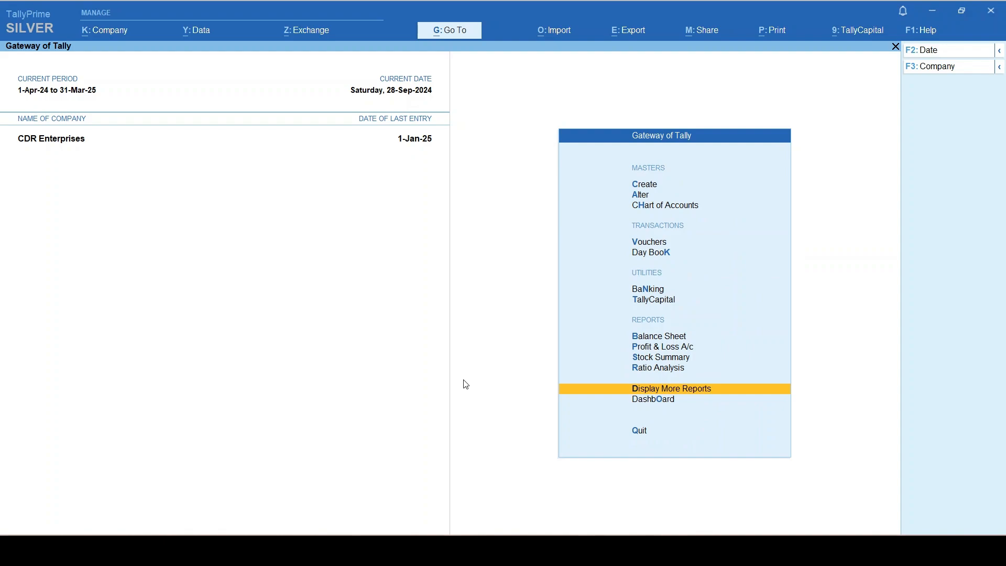
{"action": "key", "text": "Up"}
{"action": "key", "text": "Up"}
{"action": "key", "text": "Up"}
{"action": "key", "text": "Up"}
{"action": "key", "text": "Up"}
{"action": "key", "text": "Up"}
{"action": "key", "text": "Up"}
{"action": "key", "text": "Up"}
{"action": "key", "text": "Up"}
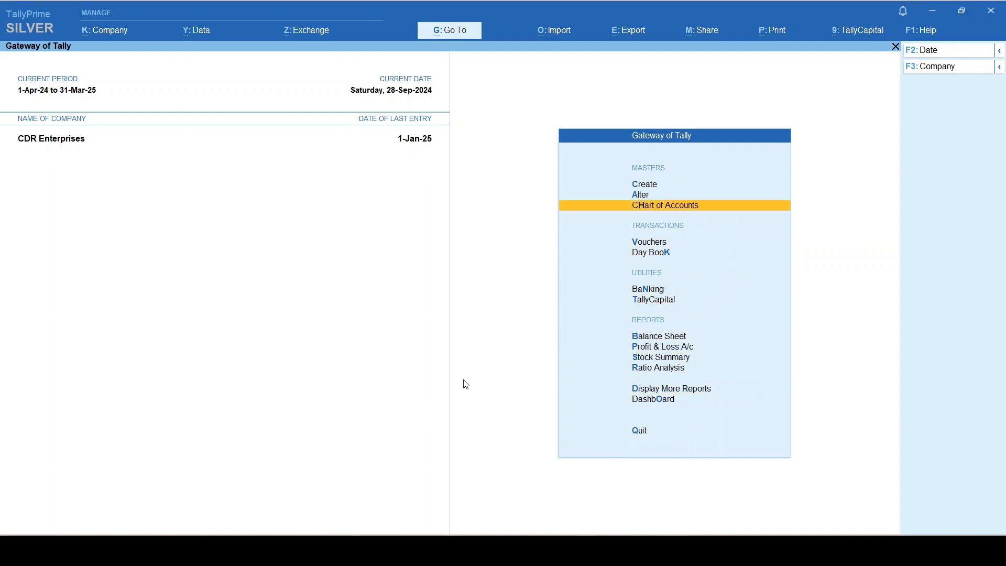
{"action": "key", "text": "Up"}
{"action": "key", "text": "Return"}
{"action": "key", "text": "Down"}
{"action": "key", "text": "Return"}
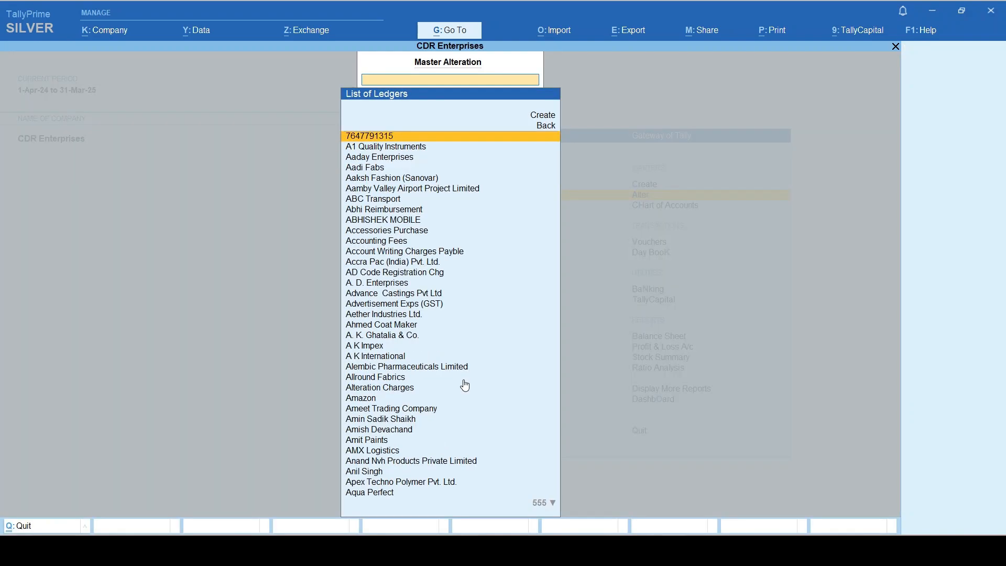
{"action": "key", "text": "Down"}
{"action": "key", "text": "Return"}
In the ledger's interest parameters, allow overriding both the parameters and the advanced parameters for each transaction
{"action": "key", "text": "Return"}
{"action": "key", "text": "Return"}
{"action": "key", "text": "Return"}
{"action": "key", "text": "Return"}
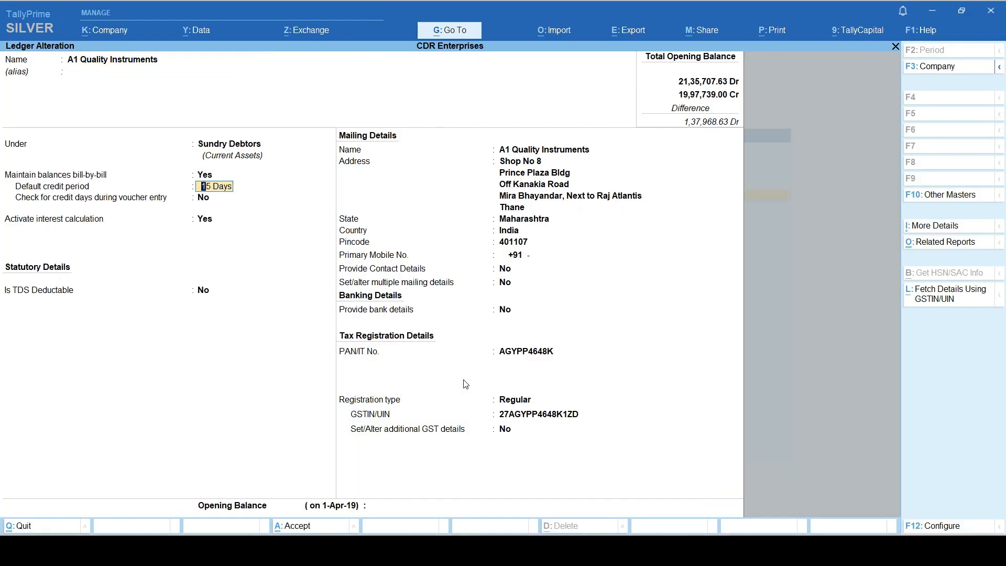
{"action": "key", "text": "Return"}
{"action": "key", "text": "Return"}
{"action": "key", "text": "Return"}
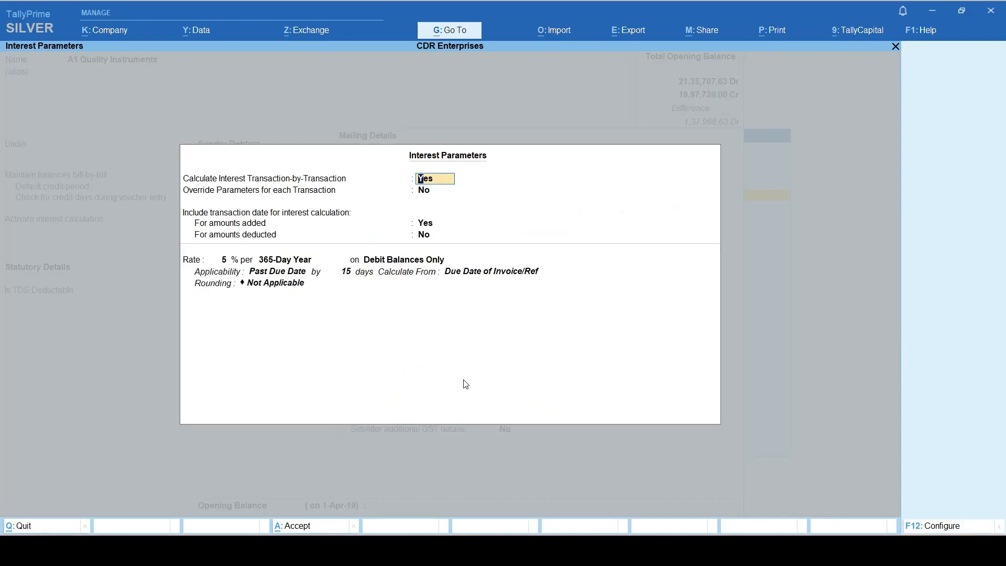
{"action": "key", "text": "Return"}
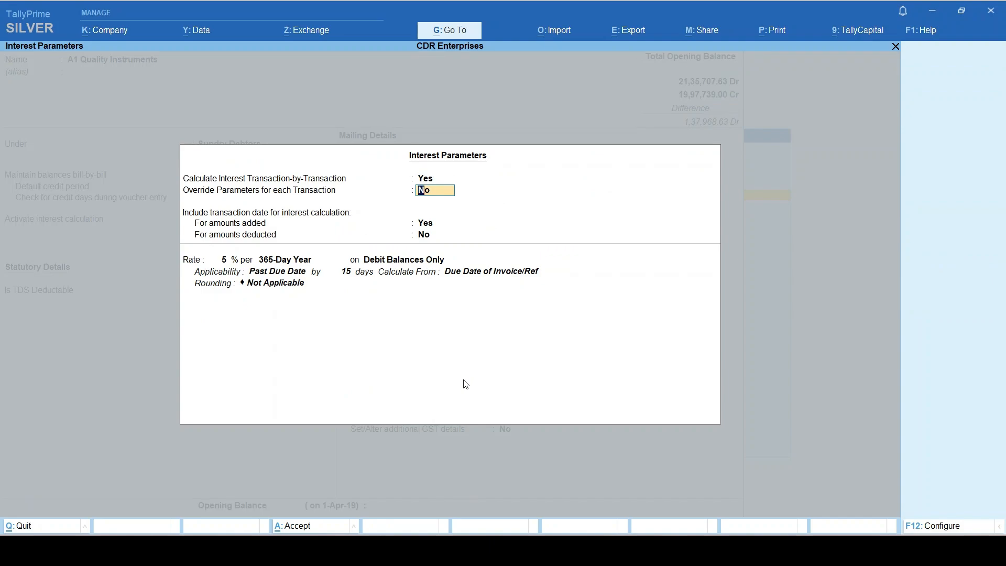
{"action": "key", "text": "y"}
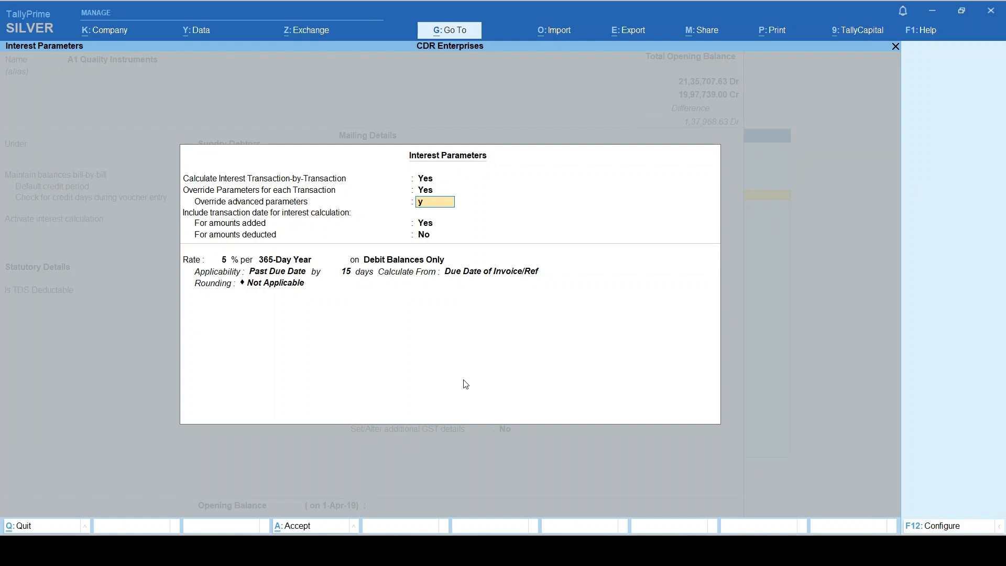
{"action": "type", "text": "y"}
{"action": "key", "text": "Return"}
Calculate the ledger's interest from the Date specified during entry, keep rounding not applicable, and save the ledger
{"action": "key", "text": "Return"}
{"action": "key", "text": "Return"}
{"action": "key", "text": "Return"}
{"action": "key", "text": "Return"}
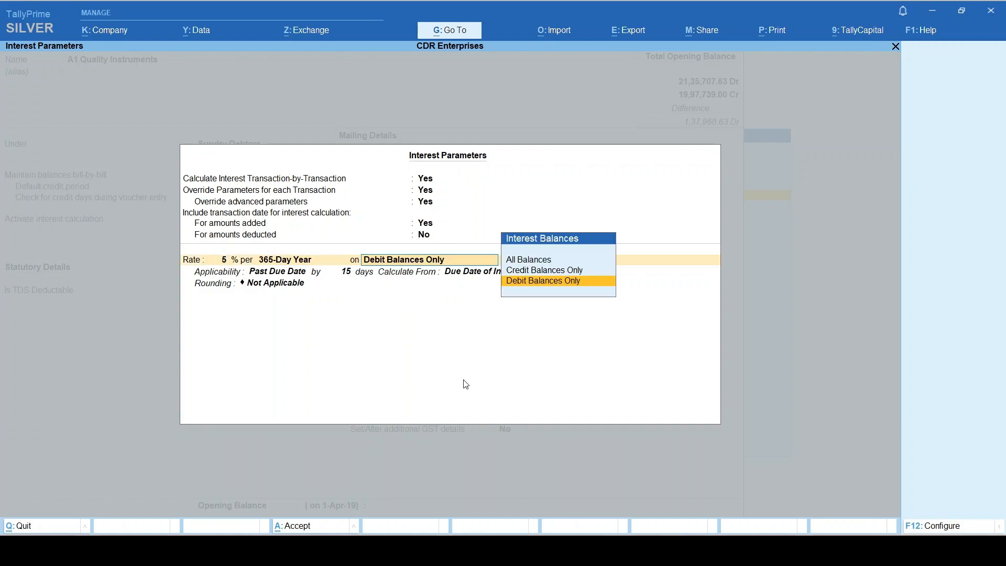
{"action": "key", "text": "Return"}
{"action": "key", "text": "Return"}
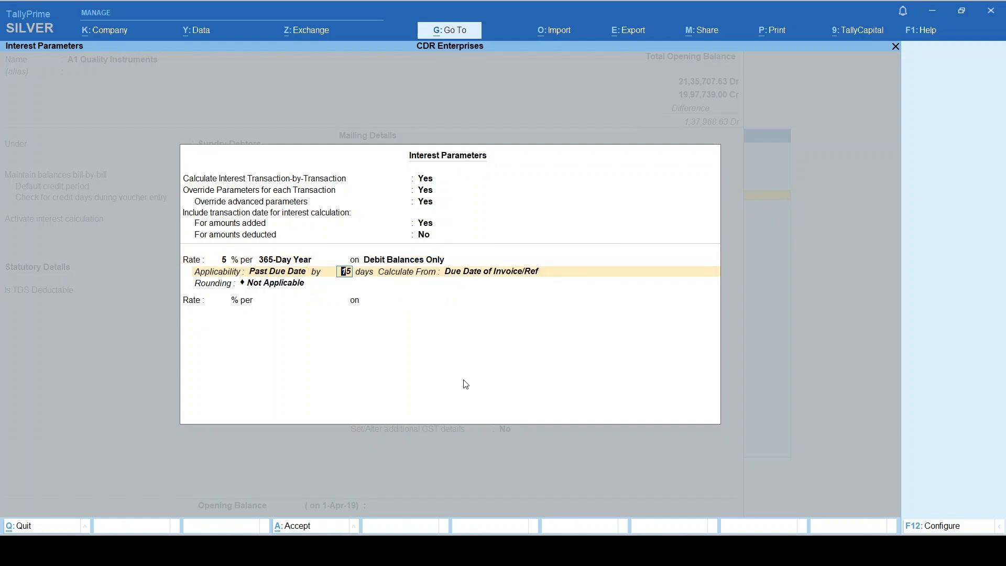
{"action": "key", "text": "Return"}
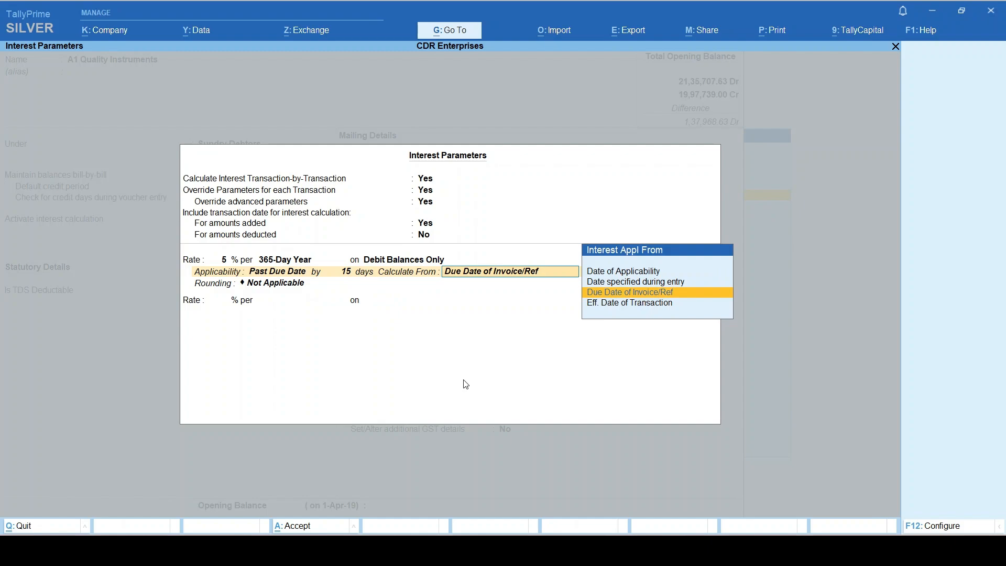
{"action": "key", "text": "Up"}
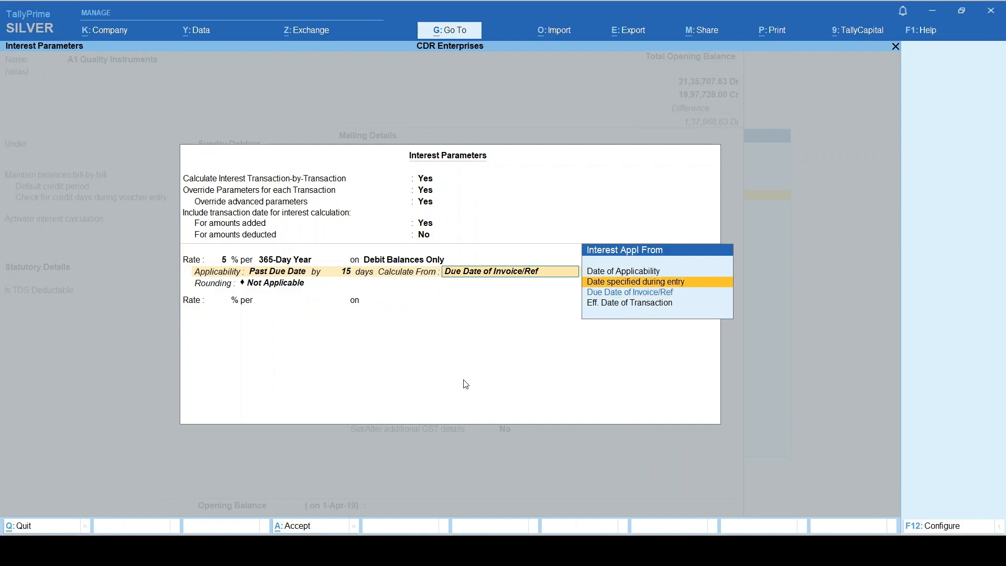
{"action": "key", "text": "Return"}
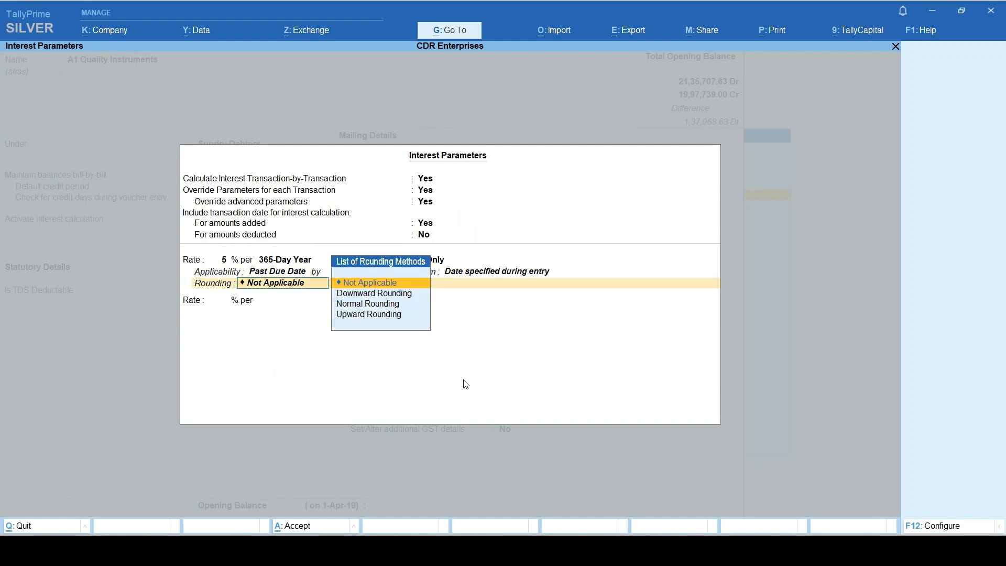
{"action": "key", "text": "Return"}
{"action": "key", "text": "Return"}
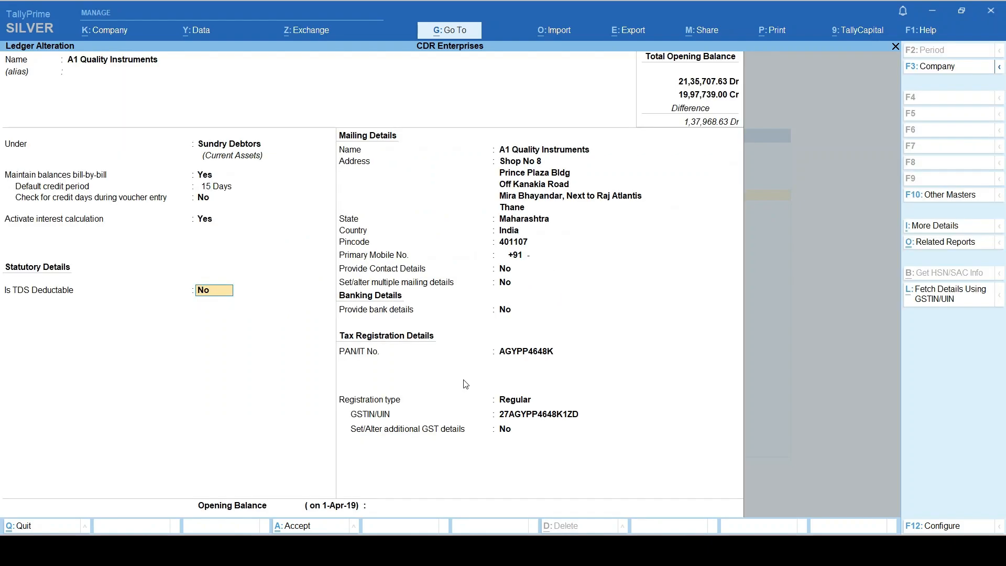
{"action": "key", "text": "ctrl+a"}
{"action": "key", "text": "Escape"}
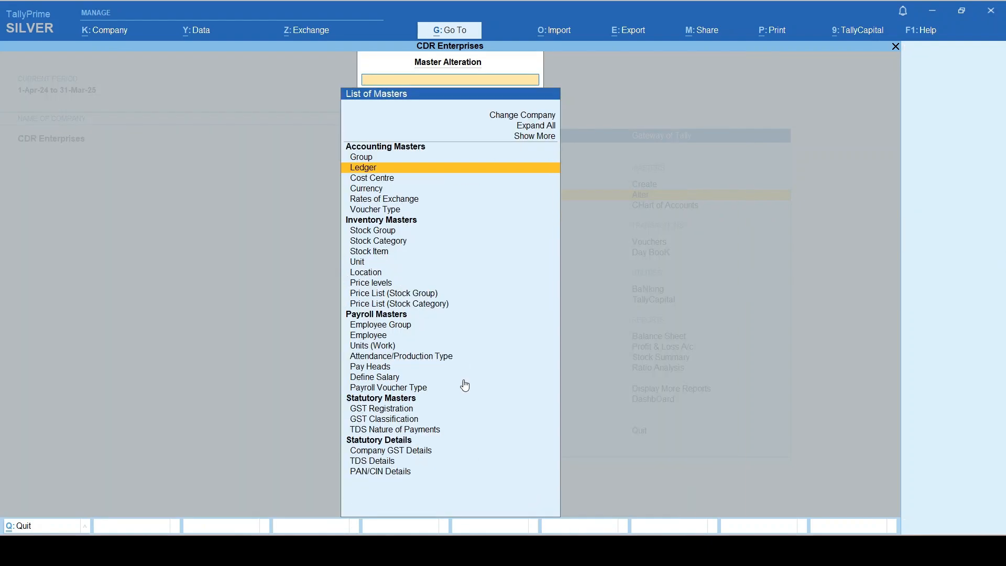
Open the interest parameters for the bill-wise reference in the 26-Sep-24 sales voucher of A1 Quality Instruments
{"action": "key", "text": "Escape"}
{"action": "key", "text": "Down"}
{"action": "key", "text": "Down"}
{"action": "key", "text": "Down"}
{"action": "key", "text": "Up"}
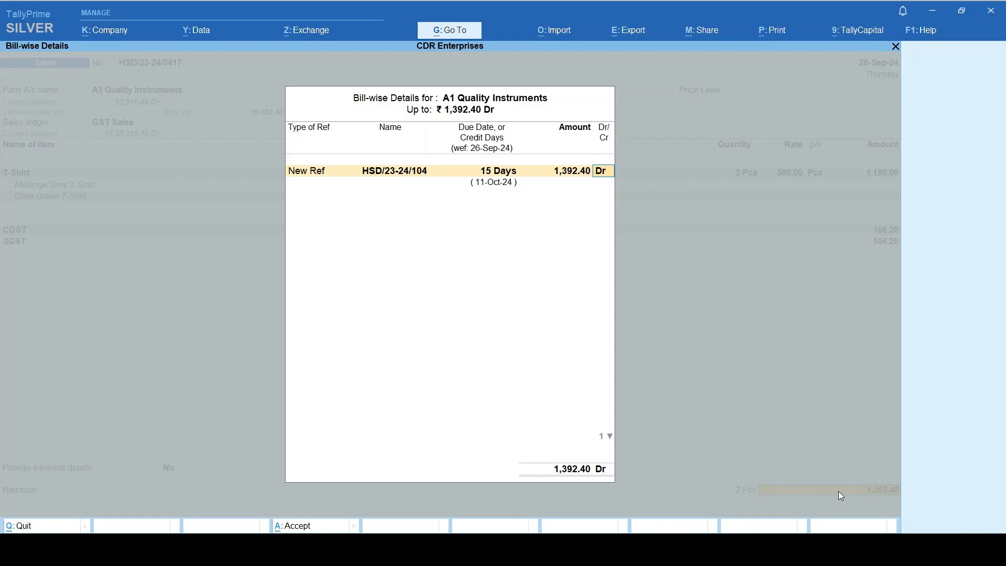
{"action": "key", "text": "Return"}
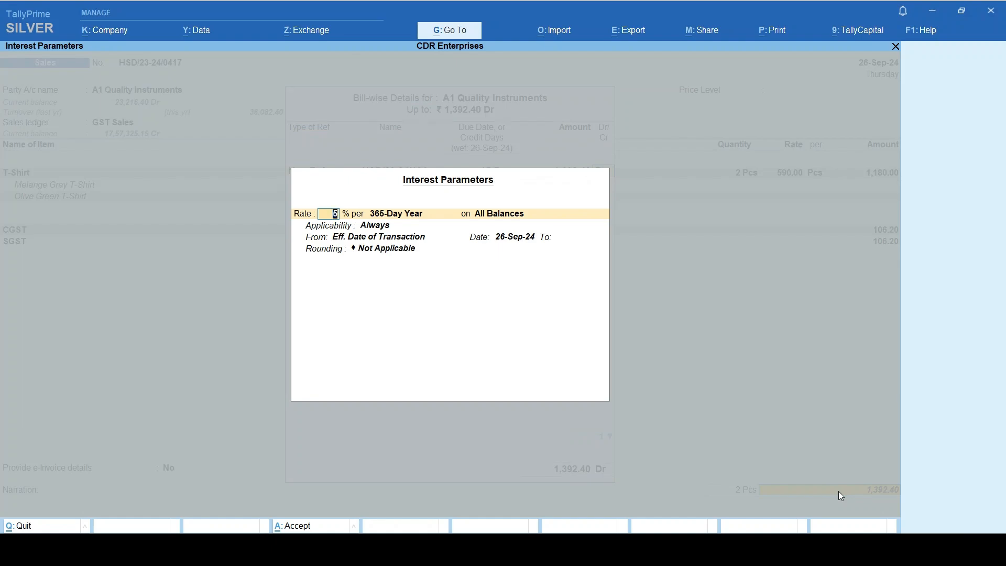
Apply the bill's interest to Debit Balances Only, Past Due Date by 15 days, calculated from Due Date of Invoice/Ref
{"action": "key", "text": "Return"}
{"action": "key", "text": "Return"}
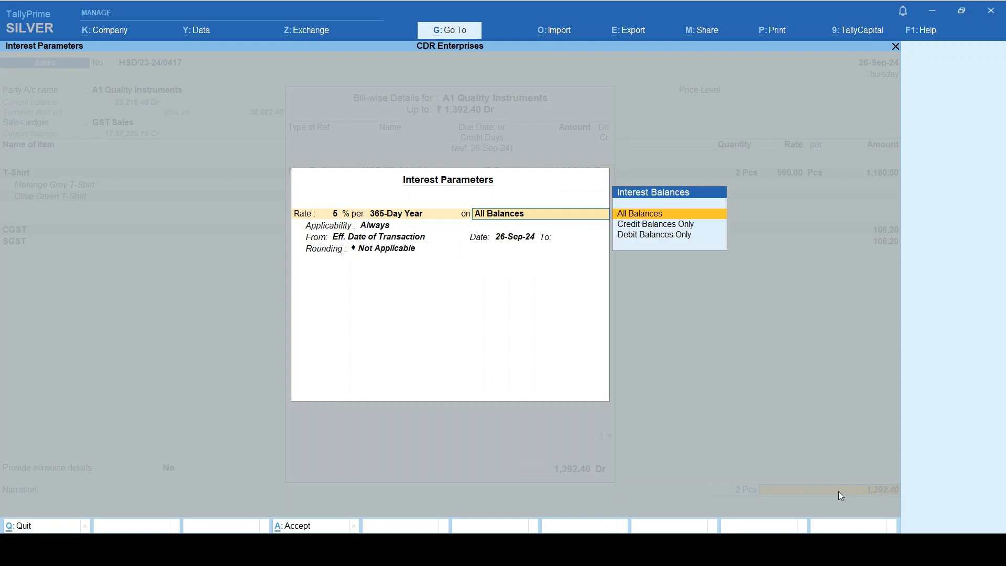
{"action": "key", "text": "Down"}
{"action": "key", "text": "Down"}
{"action": "key", "text": "Return"}
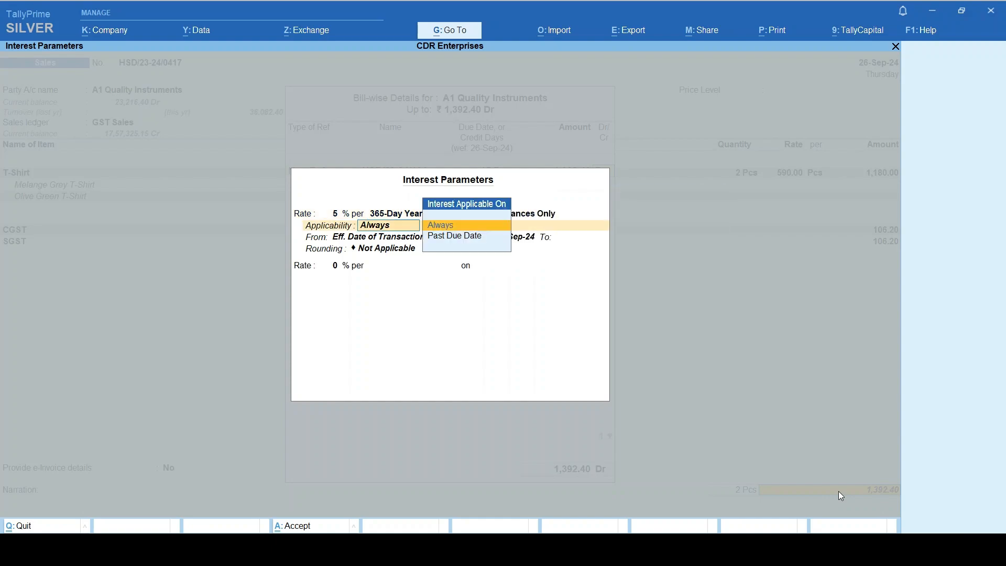
{"action": "key", "text": "Down"}
{"action": "key", "text": "Return"}
{"action": "type", "text": "15"}
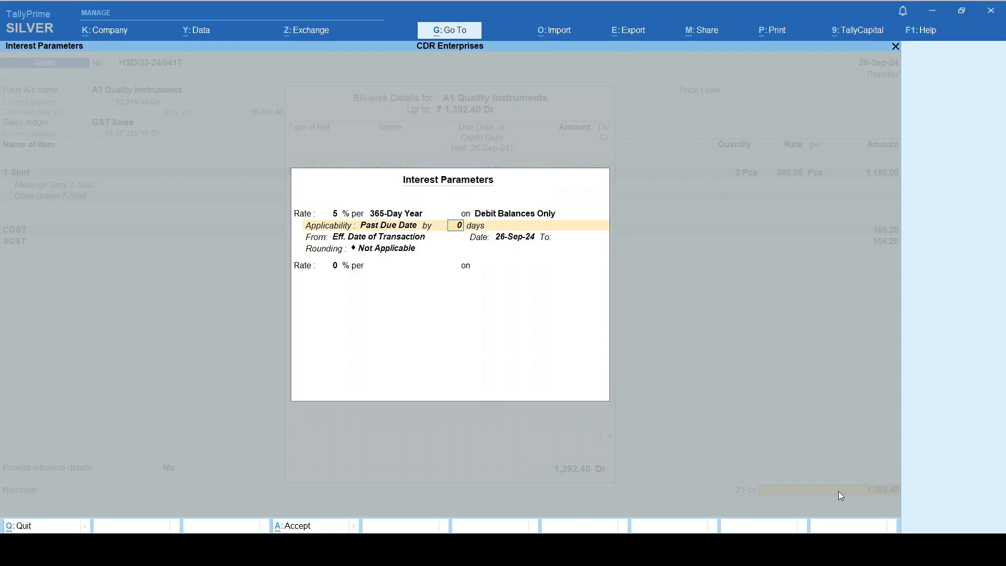
{"action": "key", "text": "Return"}
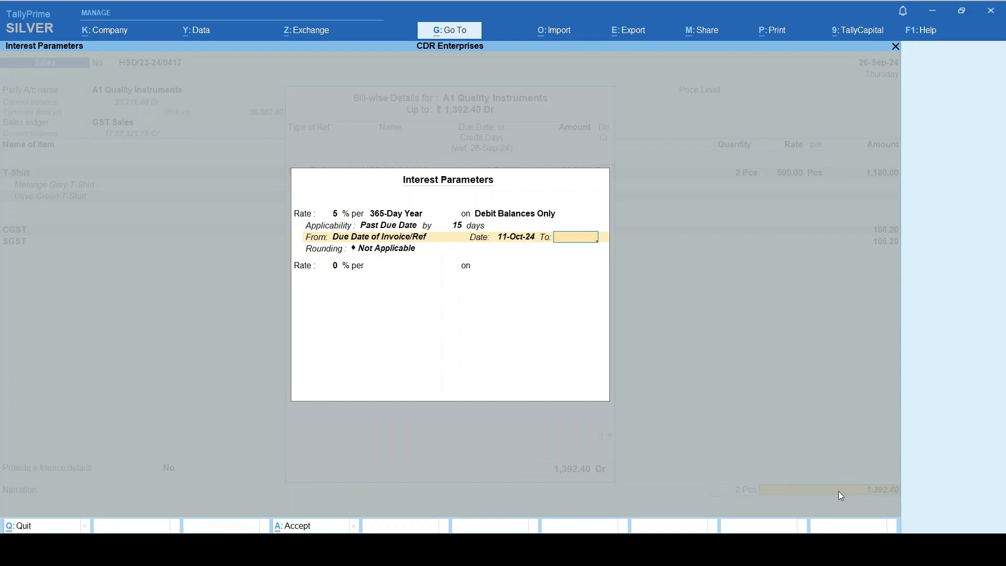
Leave the bill's interest end date blank, keep rounding not applicable, and save the altered sales voucher
{"action": "key", "text": "Return"}
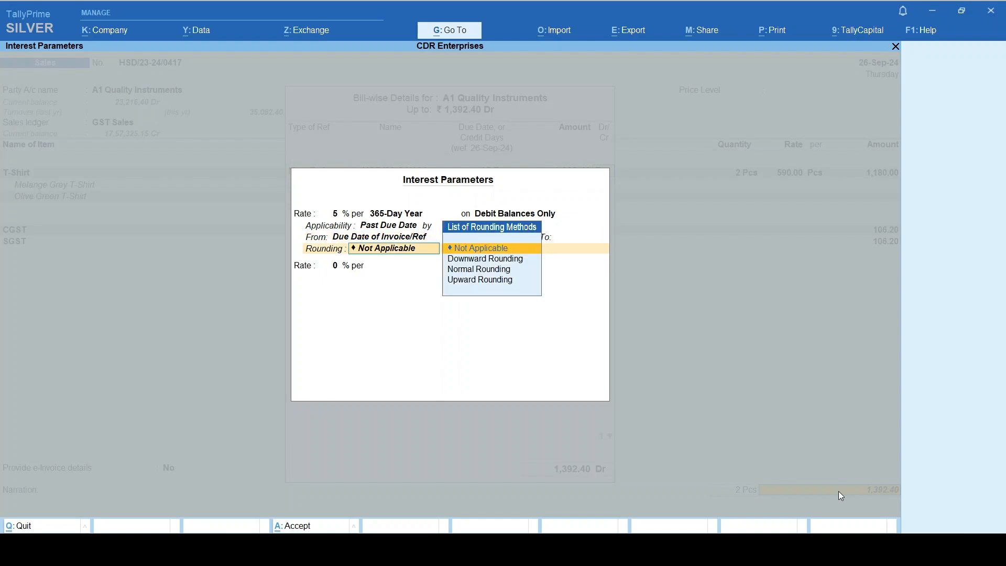
{"action": "key", "text": "Return"}
{"action": "key", "text": "Return"}
{"action": "key", "text": "Return"}
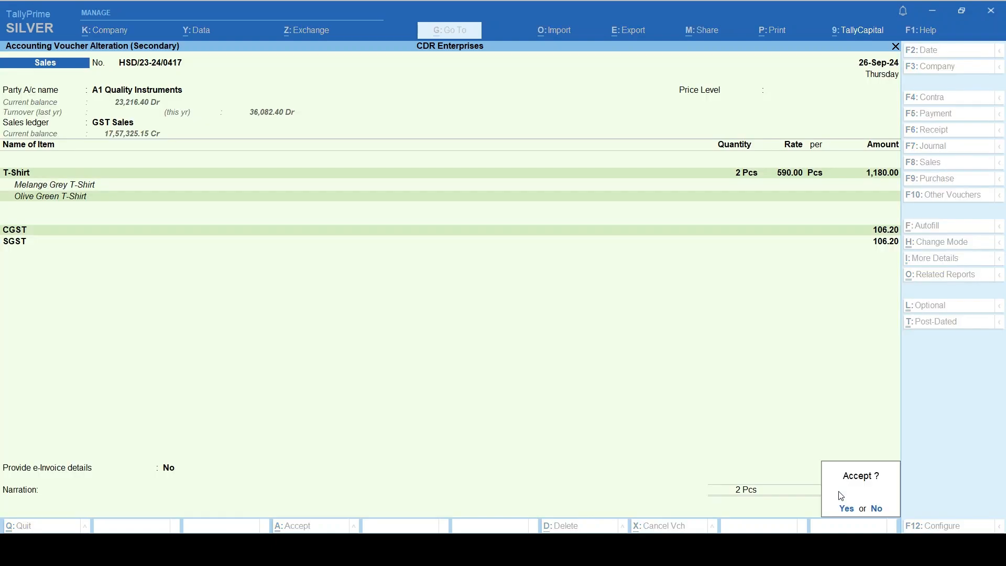
{"action": "key", "text": "Return"}
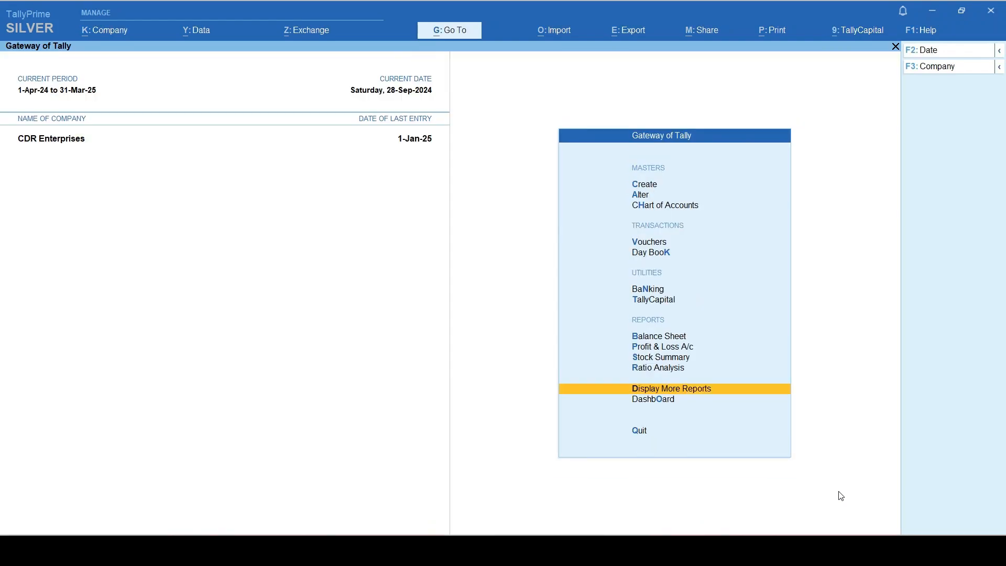
Open the Interest Receivable report and drill down to the A1 Quality Instruments ledger's interest calculation
{"action": "key", "text": "Down"}
{"action": "key", "text": "d"}
{"action": "key", "text": "Down"}
{"action": "key", "text": "Down"}
{"action": "key", "text": "Down"}
{"action": "key", "text": "s"}
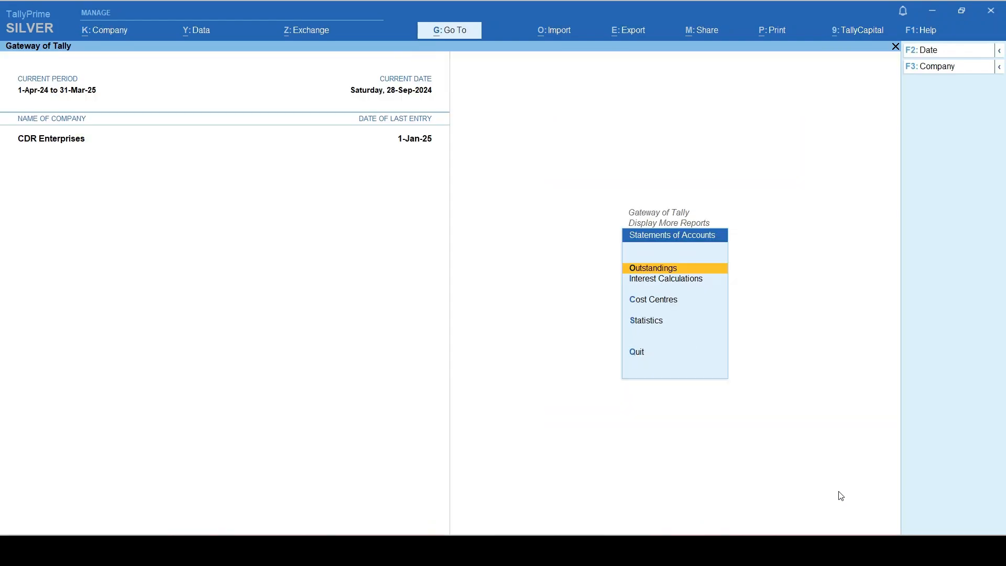
{"action": "key", "text": "Down"}
{"action": "key", "text": "Return"}
{"action": "key", "text": "Return"}
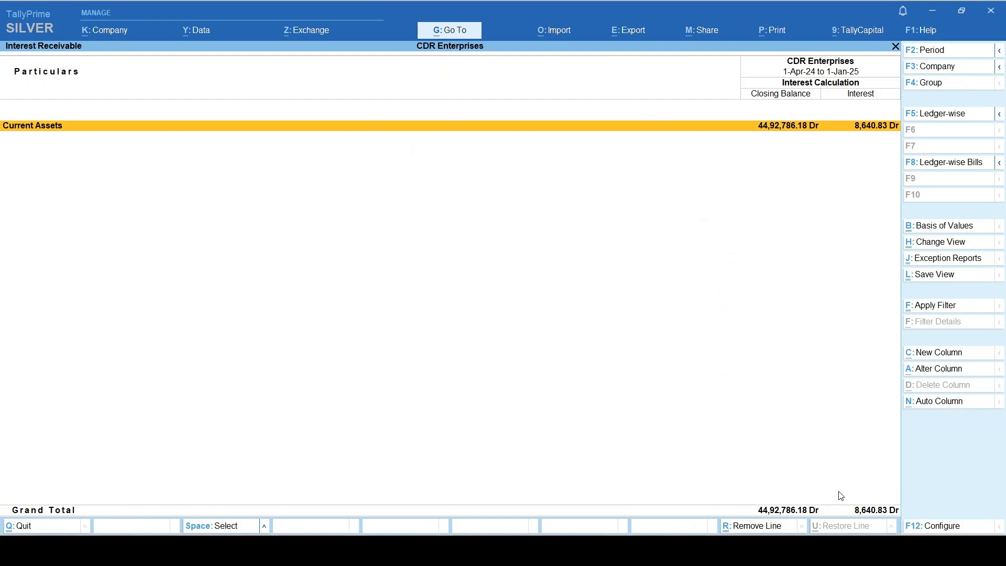
{"action": "key", "text": "Return"}
{"action": "key", "text": "Return"}
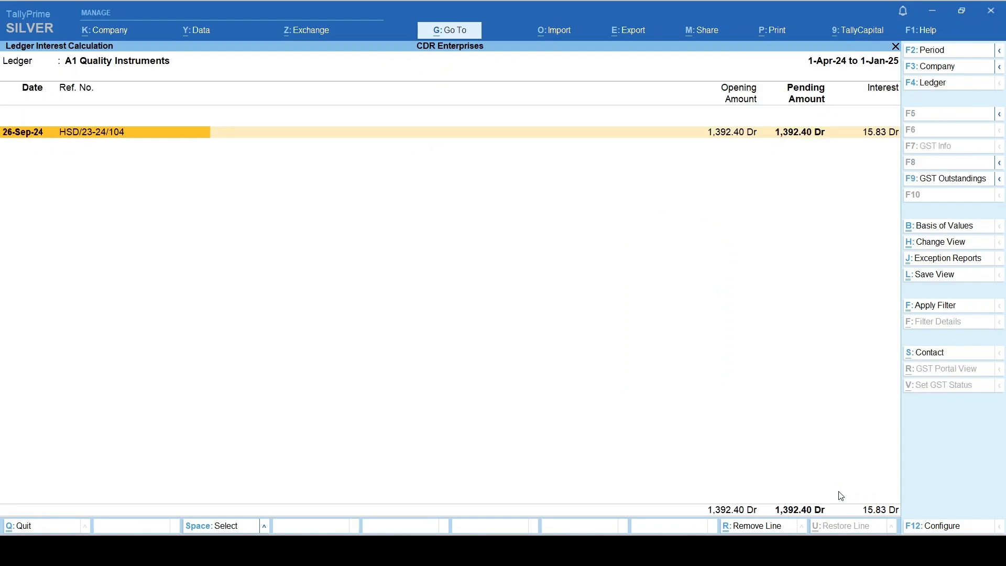
Set the period of the A1 Quality Instruments interest report from 1-9-2024 to 6-1-2025
{"action": "key", "text": "alt+F2"}
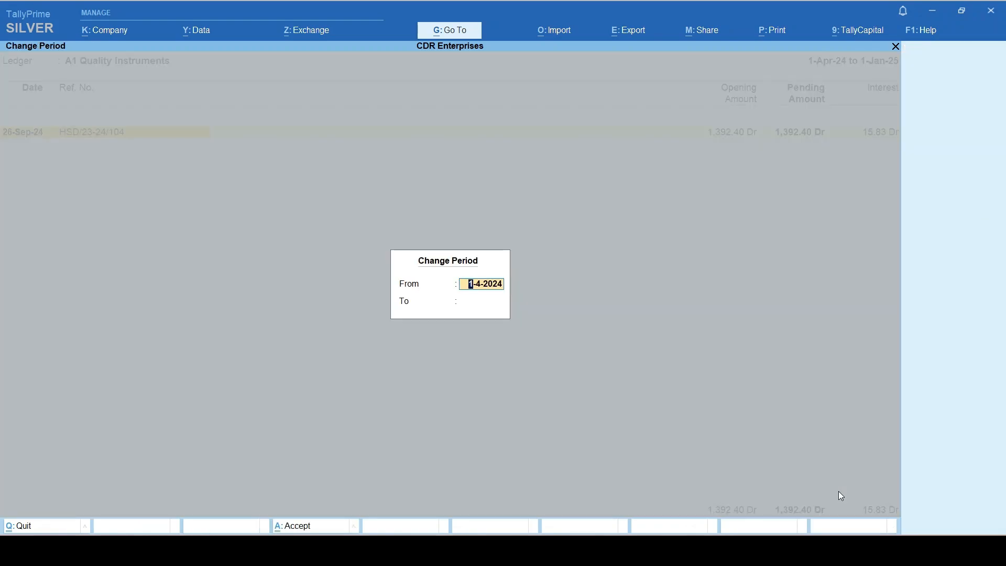
{"action": "type", "text": "1.9.2024"}
{"action": "key", "text": "Return"}
{"action": "type", "text": "31"}
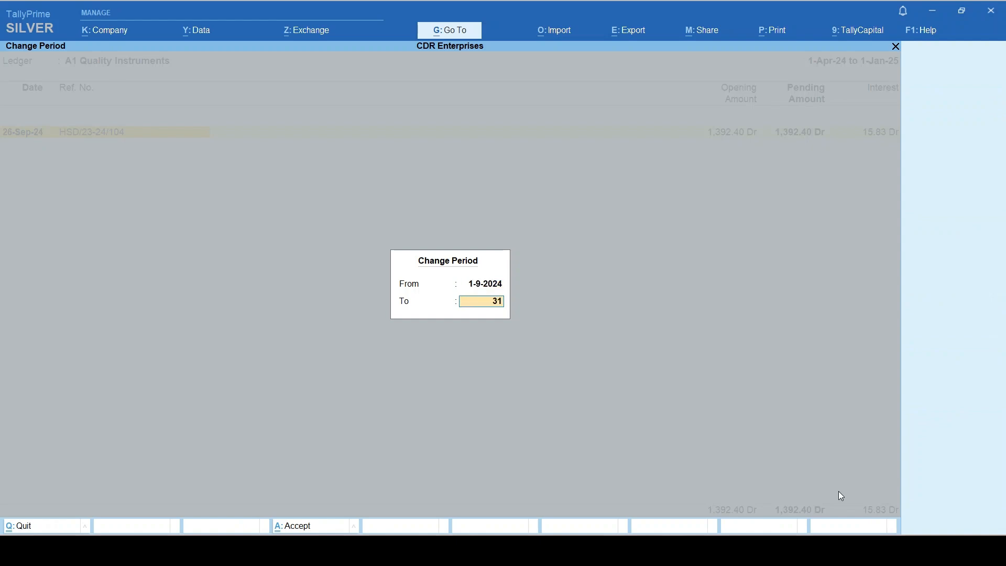
{"action": "key", "text": "BackSpace"}
{"action": "key", "text": "BackSpace"}
{"action": "type", "text": "06.01.2025"}
{"action": "key", "text": "Return"}
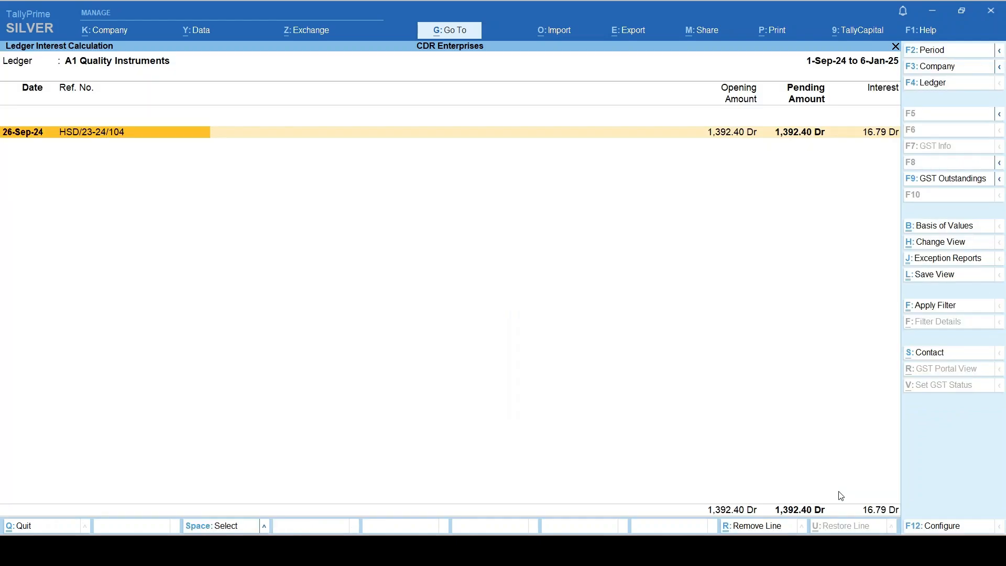
Expand the interest breakdown of bill HSD/23-24/104 to check its days and rate, and leave the interest reports
{"action": "key", "text": "space"}
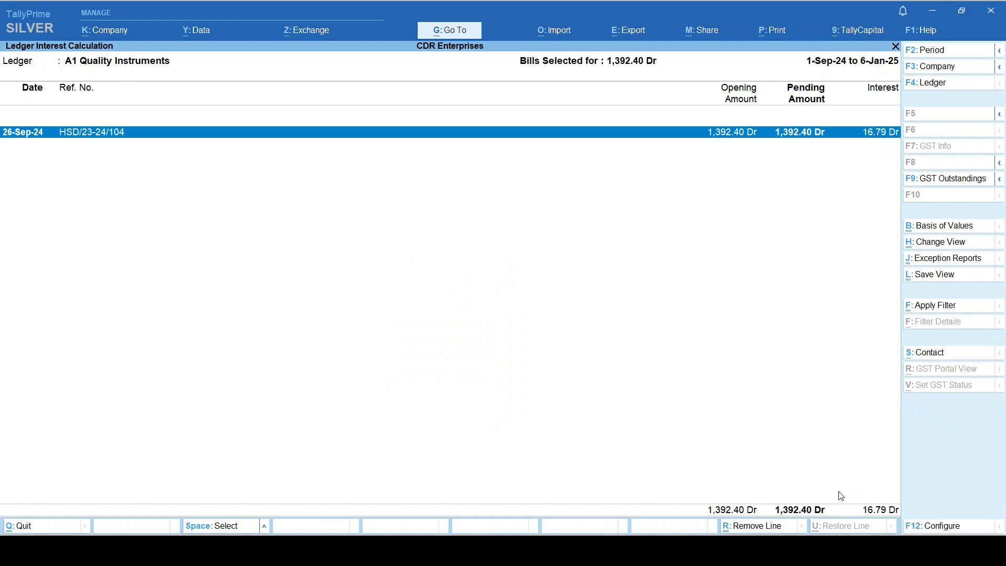
{"action": "key", "text": "space"}
{"action": "key", "text": "alt+F5"}
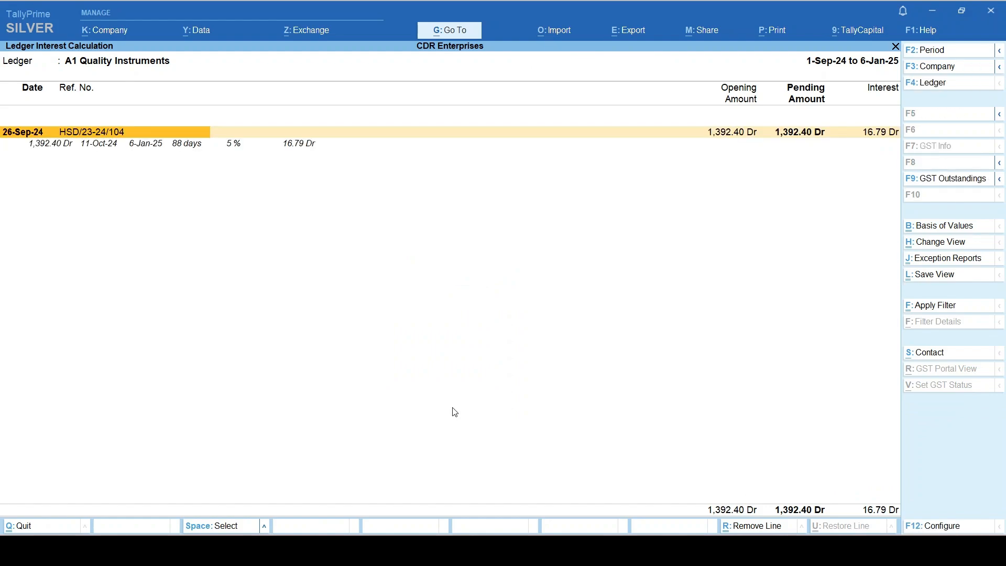
{"action": "key", "text": "Down"}
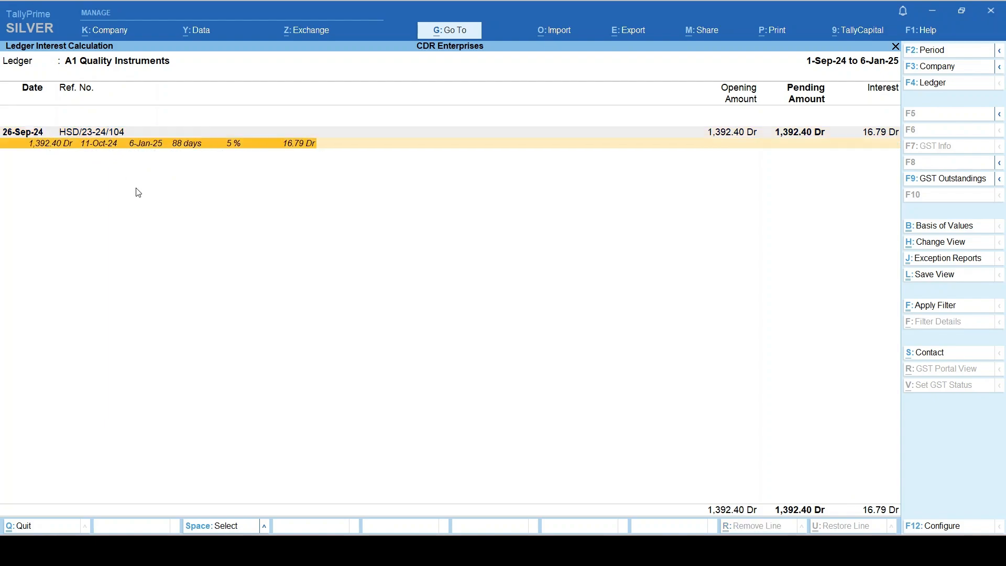
{"action": "key", "text": "space"}
{"action": "key", "text": "space"}
{"action": "key", "text": "Escape"}
{"action": "key", "text": "Escape"}
{"action": "key", "text": "Escape"}
{"action": "key", "text": "Escape"}
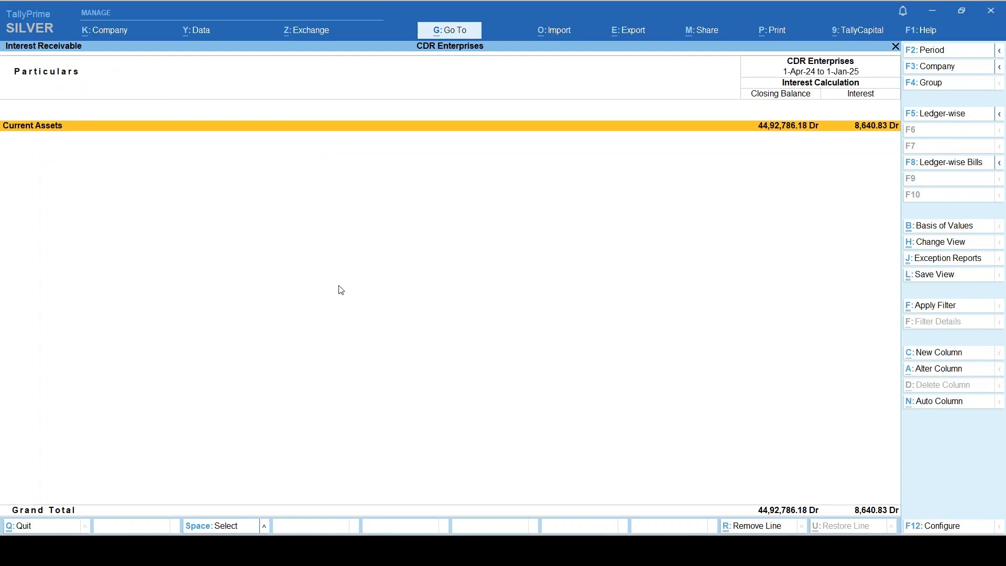
{"action": "key", "text": "Escape"}
{"action": "key", "text": "Up"}
{"action": "key", "text": "Up"}
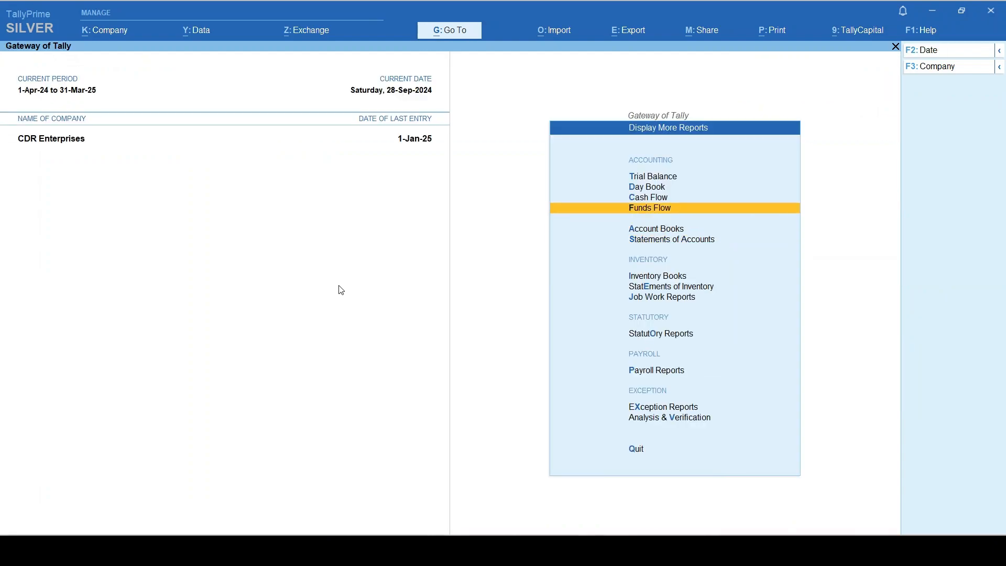
{"action": "key", "text": "Escape"}
Open the Debit Note voucher type for alteration
{"action": "key", "text": "Up"}
{"action": "key", "text": "Up"}
{"action": "key", "text": "Up"}
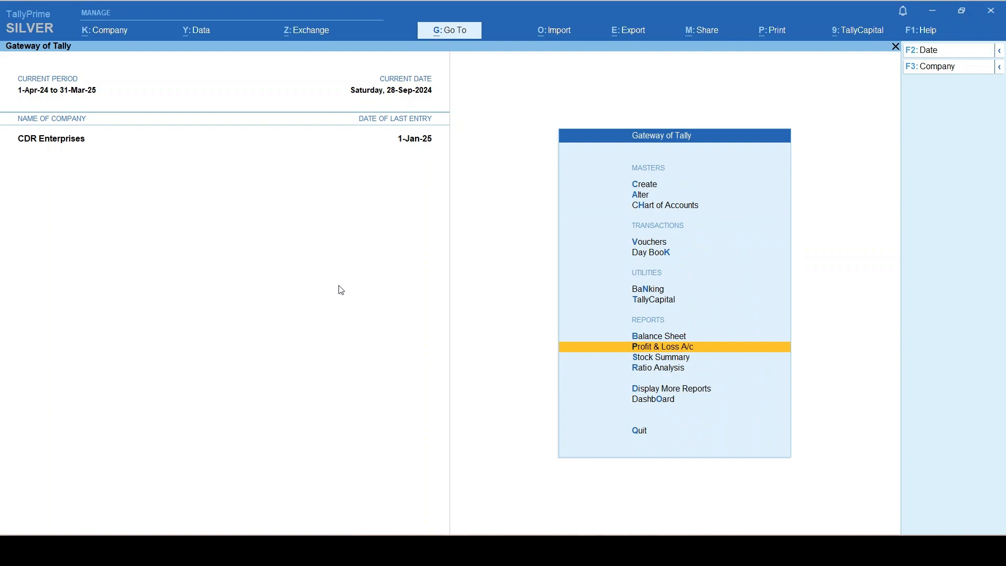
{"action": "key", "text": "Up"}
{"action": "key", "text": "Up"}
{"action": "key", "text": "Up"}
{"action": "key", "text": "Up"}
{"action": "key", "text": "Up"}
{"action": "key", "text": "Up"}
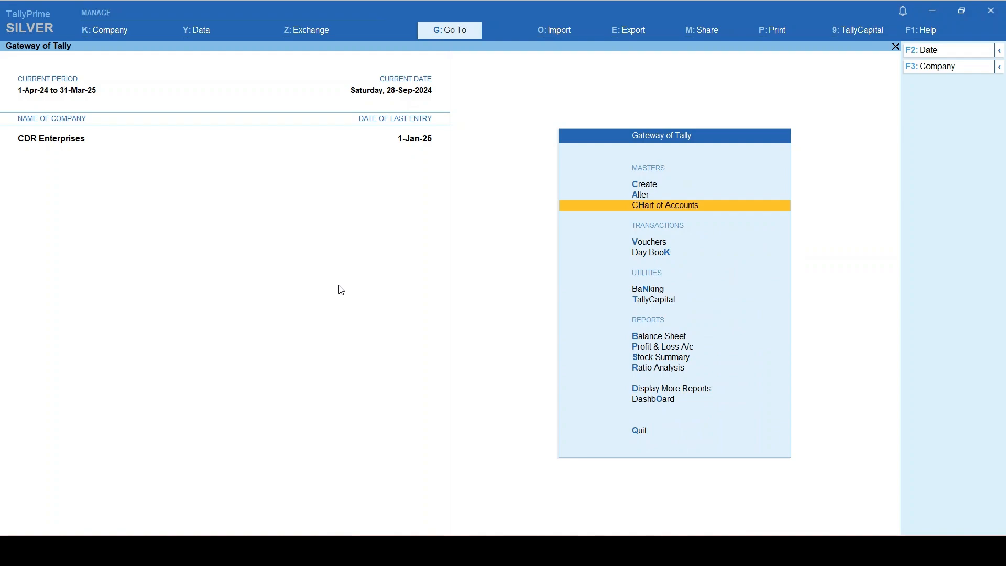
{"action": "key", "text": "Up"}
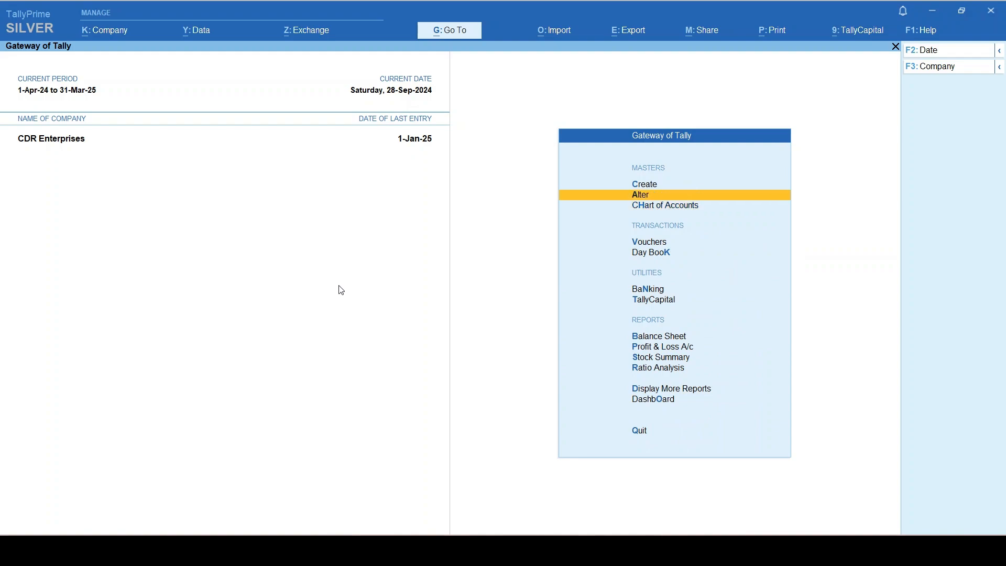
{"action": "key", "text": "Return"}
{"action": "key", "text": "Down"}
{"action": "key", "text": "Down"}
{"action": "key", "text": "Down"}
{"action": "key", "text": "Down"}
{"action": "key", "text": "Down"}
{"action": "key", "text": "Return"}
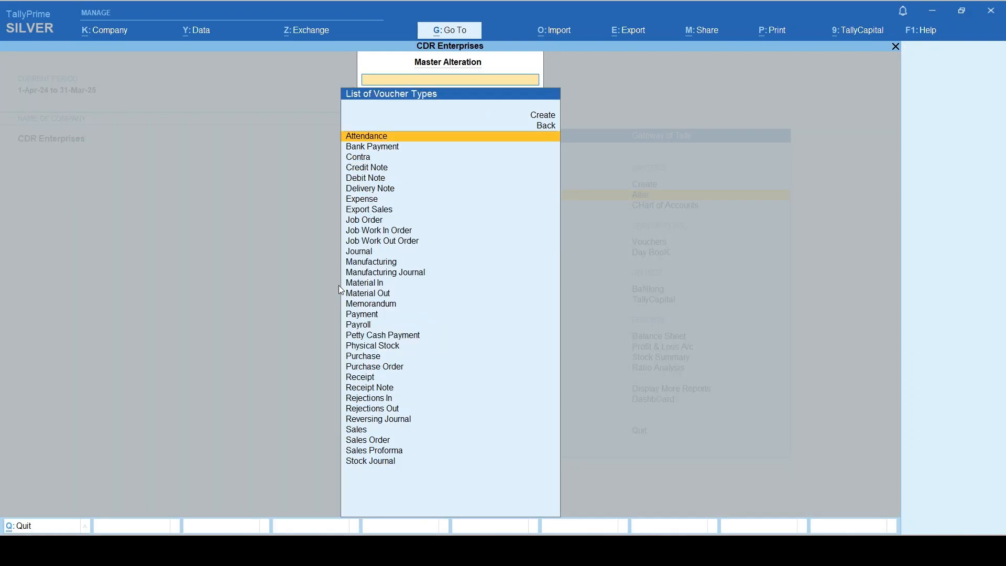
{"action": "key", "text": "Down"}
{"action": "key", "text": "Down"}
{"action": "key", "text": "Down"}
{"action": "key", "text": "Down"}
{"action": "key", "text": "Return"}
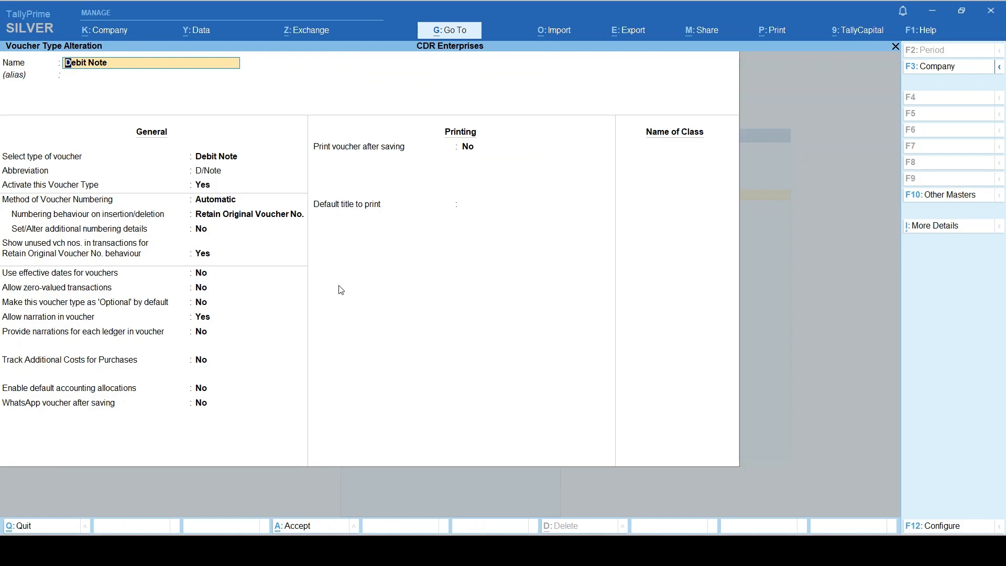
Add a class named Simple Interest to the Debit Note voucher type, keeping its other settings unchanged
{"action": "key", "text": "Return"}
{"action": "key", "text": "Return"}
{"action": "key", "text": "Return"}
{"action": "key", "text": "Return"}
{"action": "key", "text": "Return"}
{"action": "key", "text": "Return"}
{"action": "key", "text": "Return"}
{"action": "key", "text": "Return"}
{"action": "key", "text": "Return"}
{"action": "key", "text": "Return"}
{"action": "key", "text": "Return"}
{"action": "key", "text": "Return"}
{"action": "key", "text": "Return"}
{"action": "key", "text": "Return"}
{"action": "key", "text": "Return"}
{"action": "key", "text": "Return"}
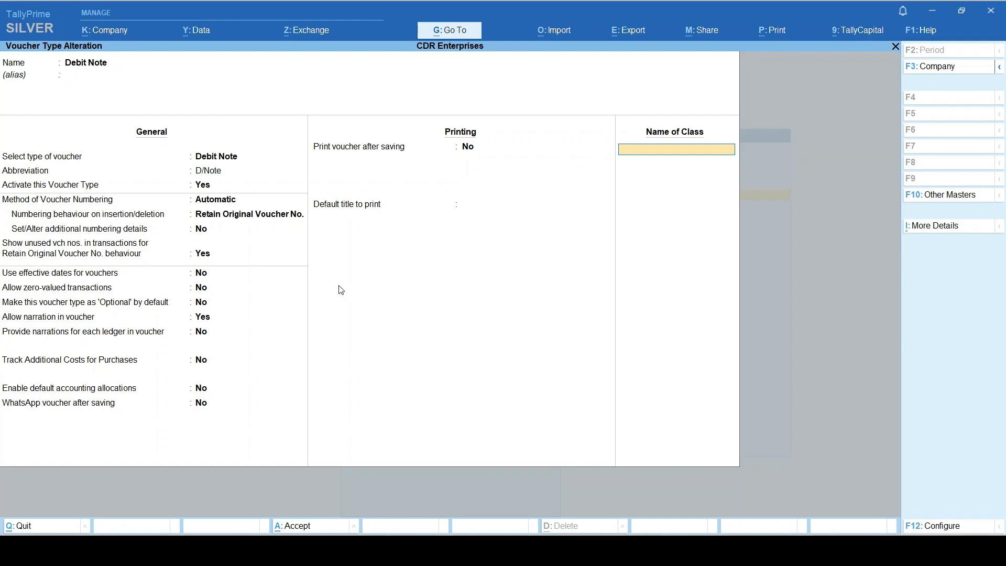
{"action": "type", "text": "Simple Interest"}
{"action": "key", "text": "Return"}
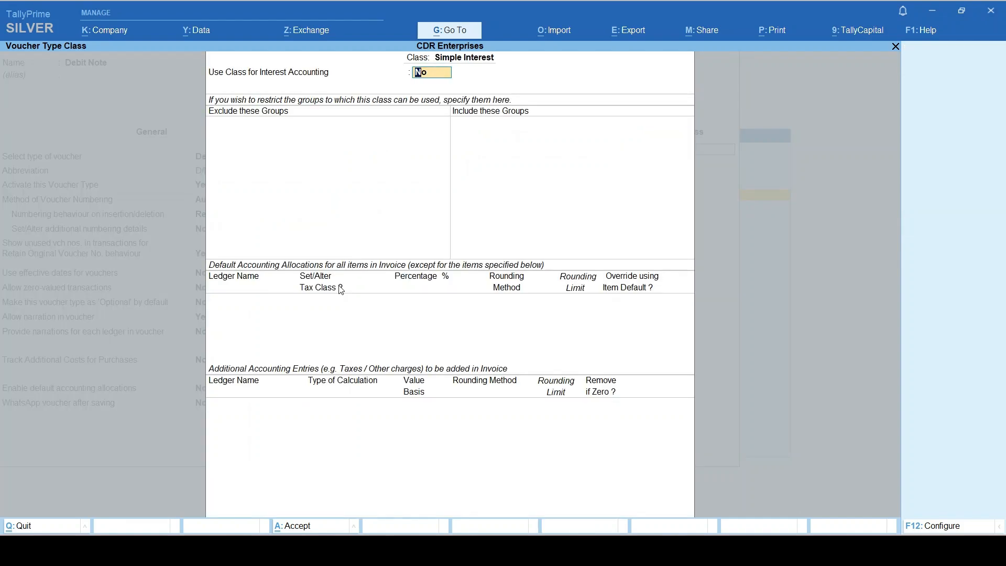
Enable interest accounting for the Simple Interest class without treating amounts as compound interest, and save the voucher type
{"action": "key", "text": "y"}
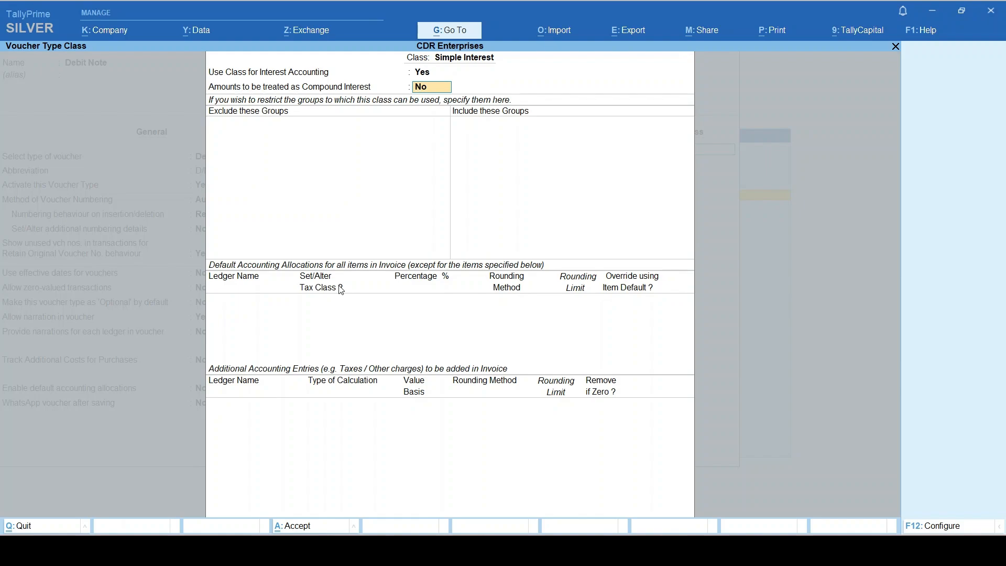
{"action": "key", "text": "Return"}
{"action": "key", "text": "Return"}
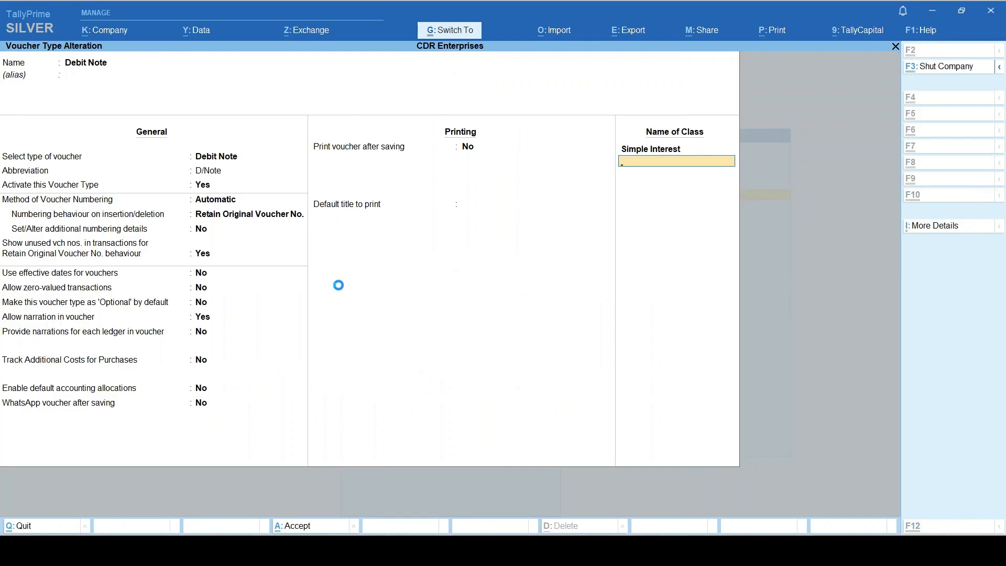
{"action": "key", "text": "Escape"}
{"action": "key", "text": "Escape"}
Start a new Debit Note voucher using the Simple Interest voucher class
{"action": "key", "text": "Down"}
{"action": "key", "text": "Down"}
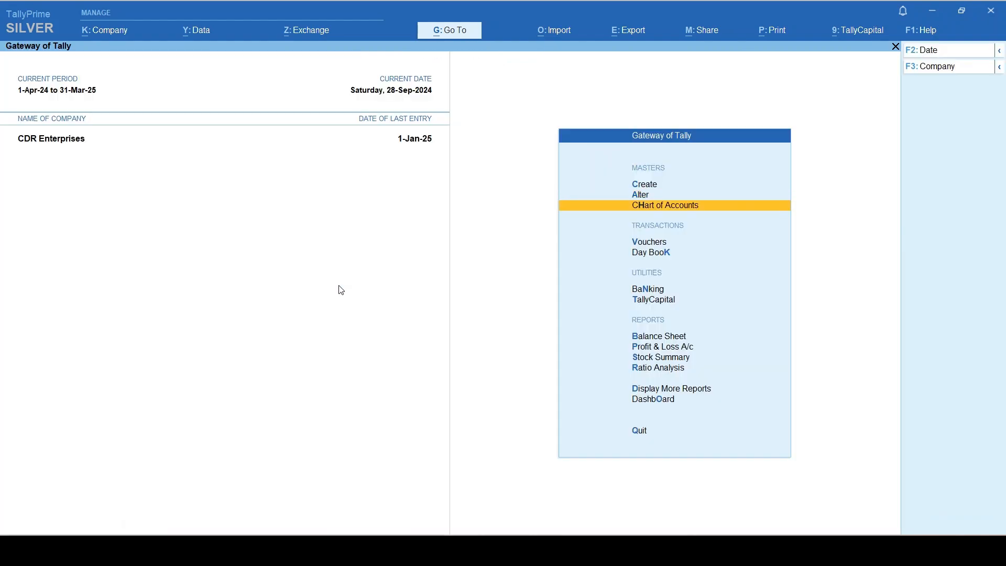
{"action": "key", "text": "Return"}
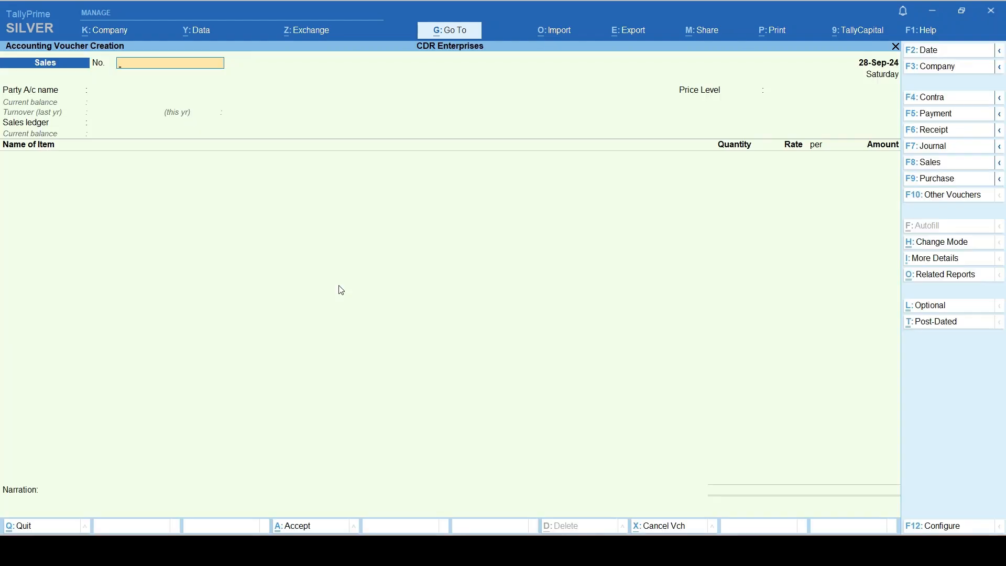
{"action": "key", "text": "ctrl+F9"}
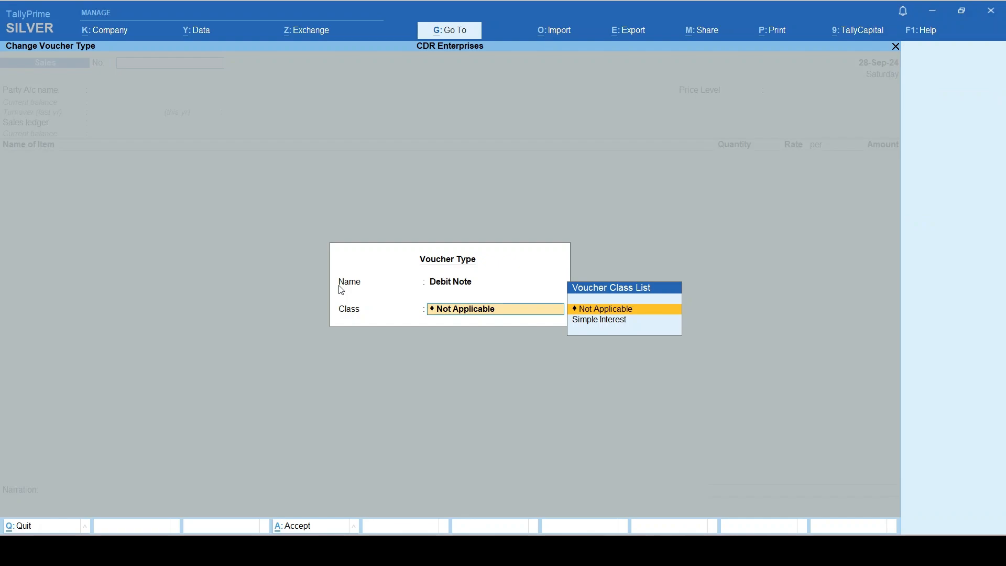
{"action": "key", "text": "Down"}
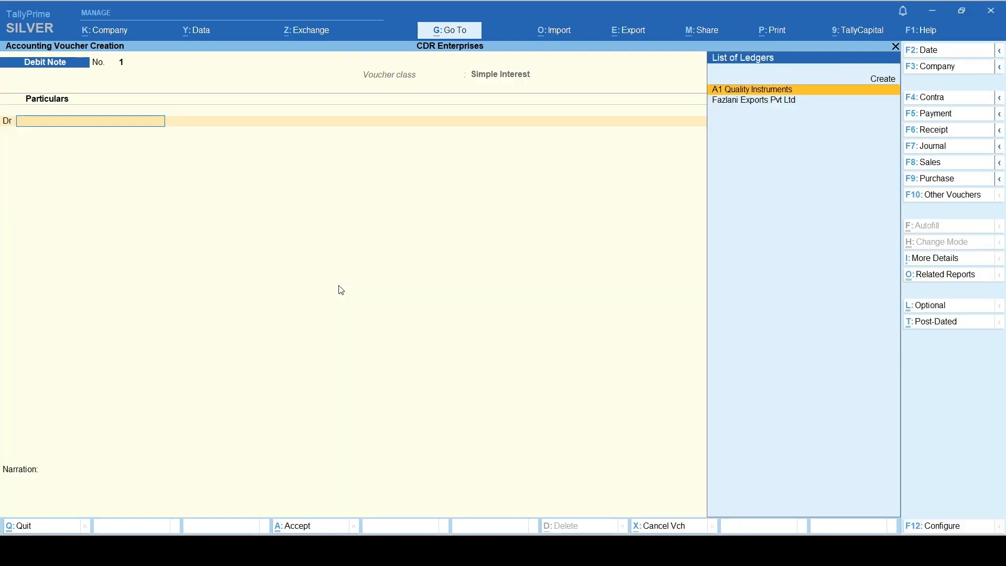
Debit A1 Quality Instruments in the debit note and set the voucher date to 6-Jan-25
{"action": "key", "text": "Return"}
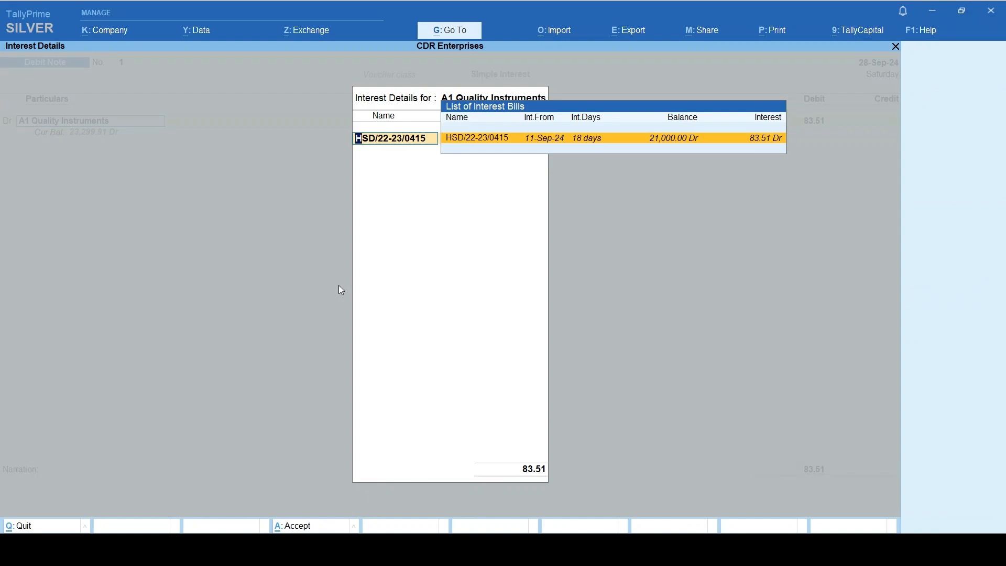
{"action": "key", "text": "Escape"}
{"action": "key", "text": "Escape"}
{"action": "key", "text": "Return"}
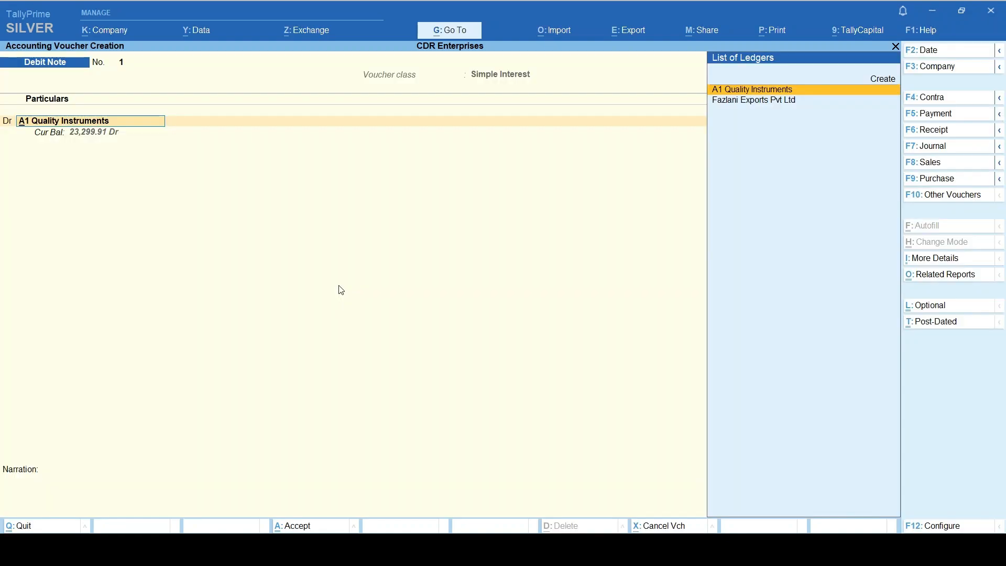
{"action": "key", "text": "F2"}
{"action": "type", "text": "06."}
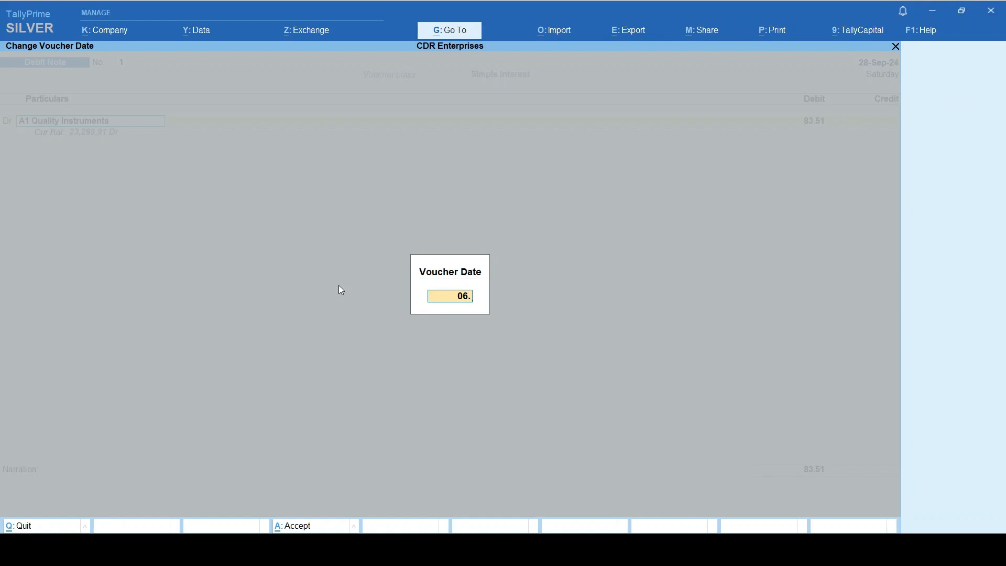
{"action": "type", "text": "01.25"}
{"action": "key", "text": "Return"}
{"action": "key", "text": "Return"}
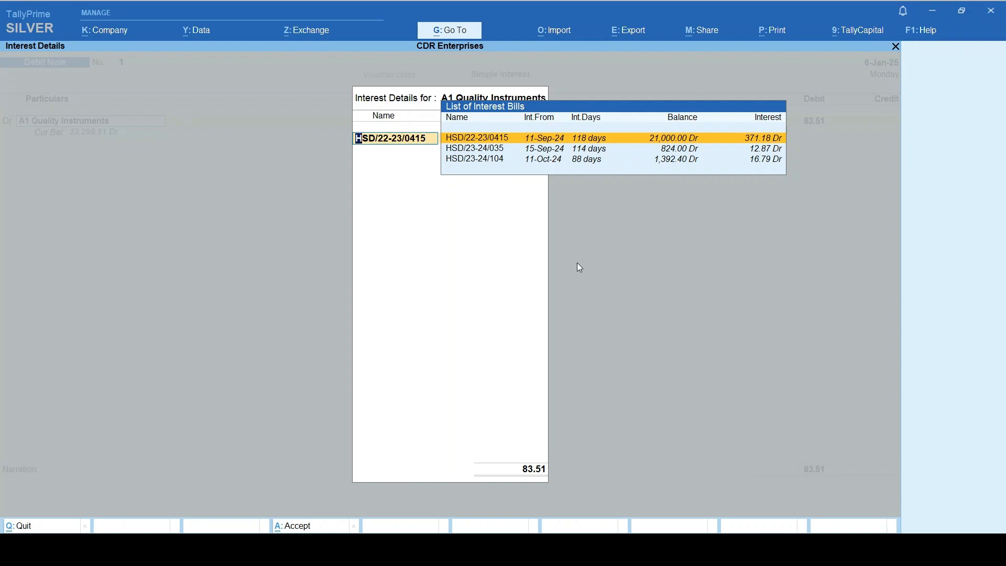
Select HSD/23-24/104 as the only interest bill for A1 Quality Instruments and end the list
{"action": "key", "text": "Down"}
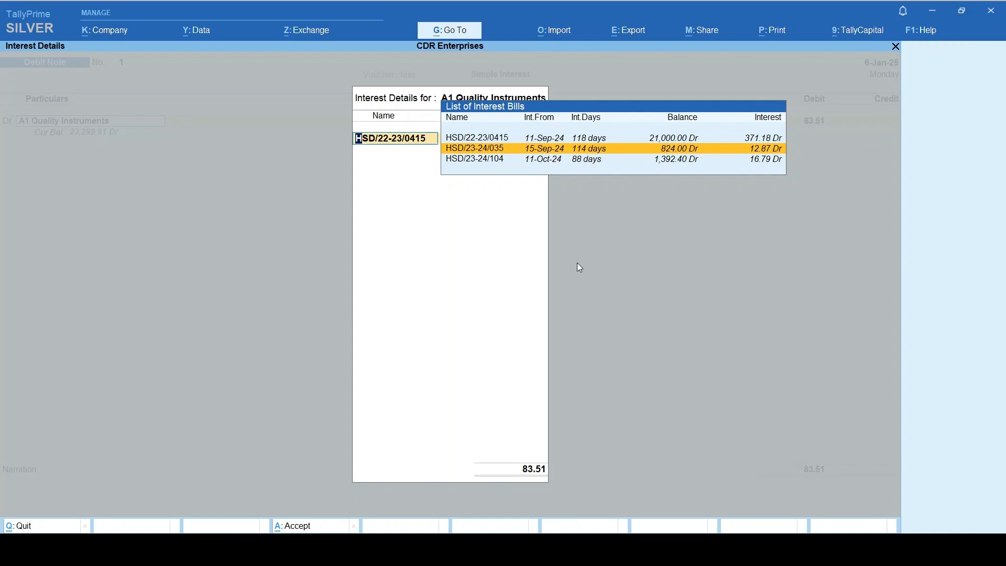
{"action": "key", "text": "Up"}
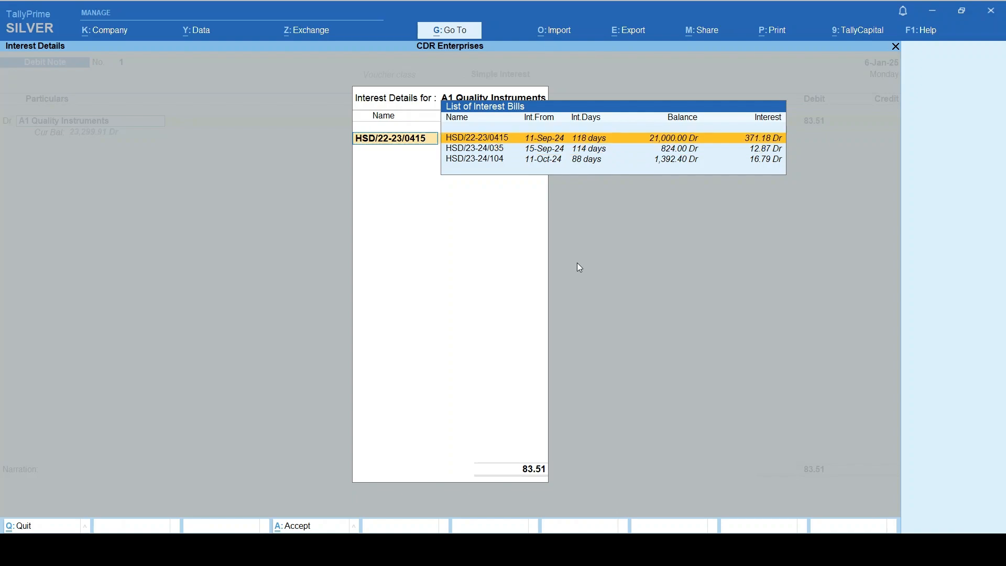
{"action": "key", "text": "Down"}
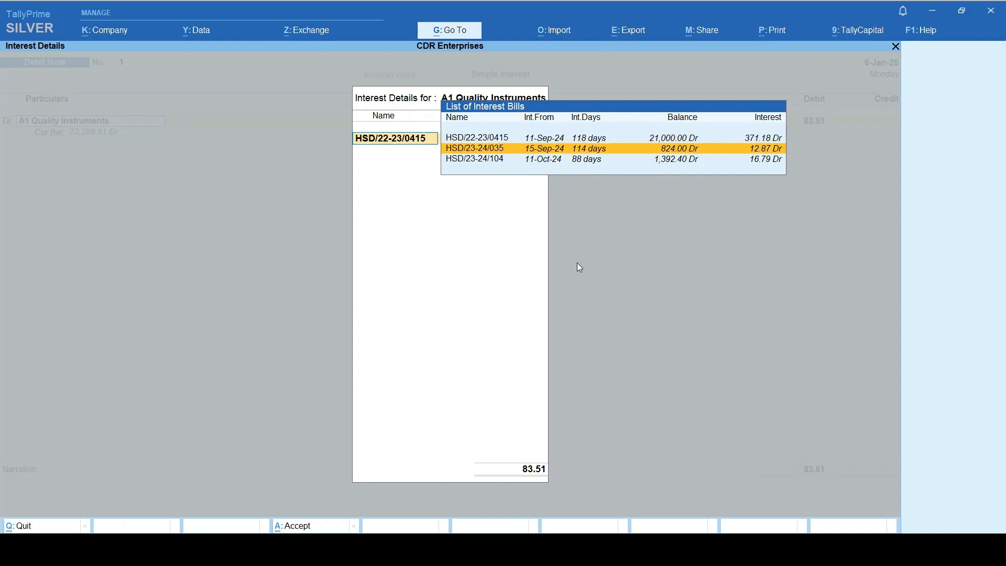
{"action": "key", "text": "Down"}
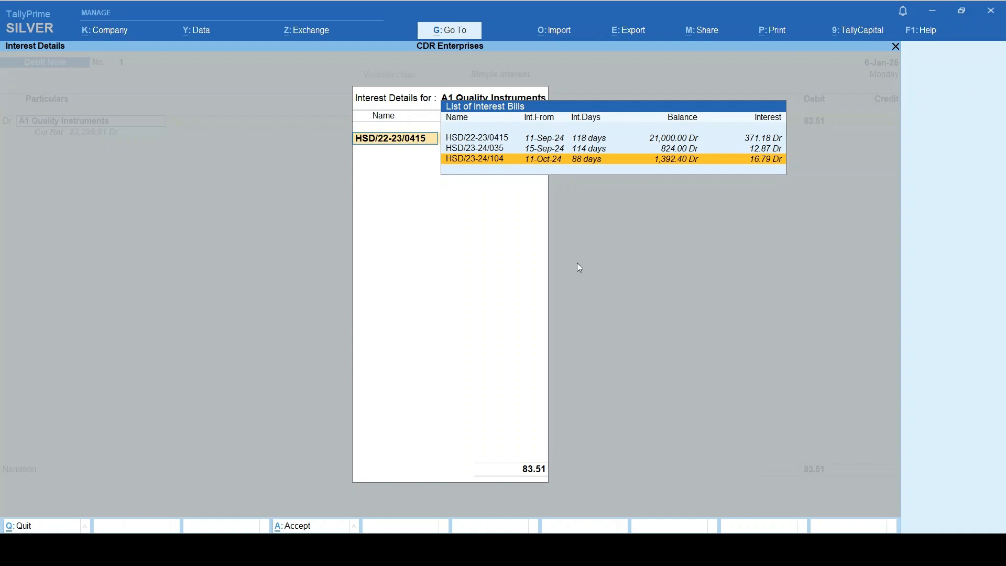
{"action": "key", "text": "Return"}
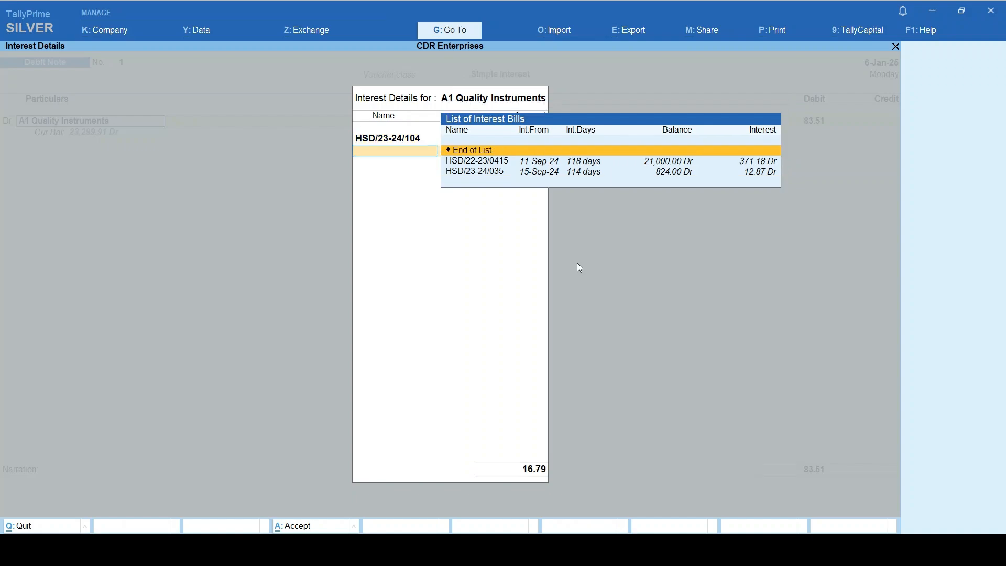
{"action": "key", "text": "Return"}
Leave the dispatch, order and export details blank and accept the existing party details for the debit note
{"action": "key", "text": "Return"}
{"action": "key", "text": "Return"}
{"action": "key", "text": "Return"}
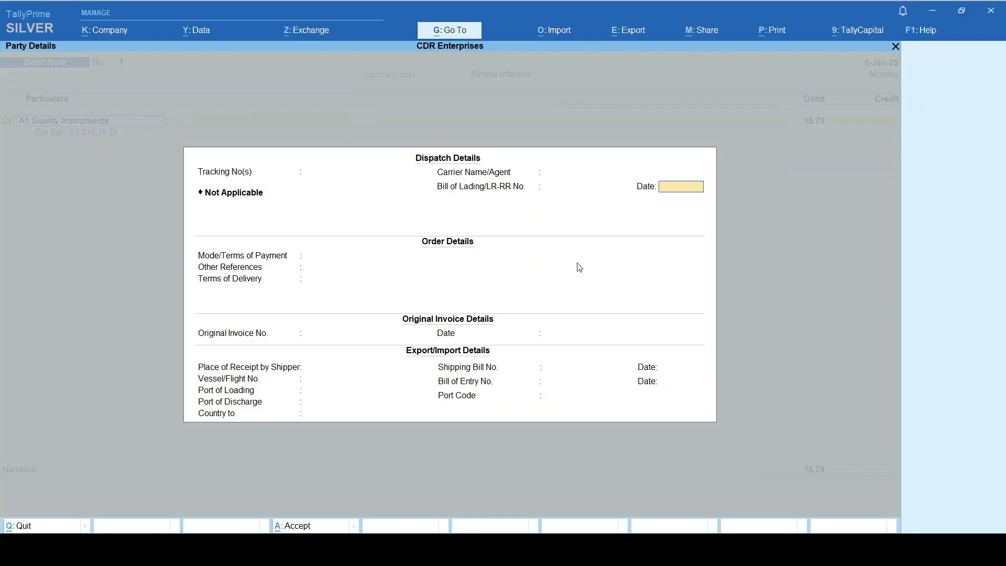
{"action": "key", "text": "Return"}
{"action": "key", "text": "Return"}
{"action": "key", "text": "Return"}
{"action": "key", "text": "Return"}
{"action": "key", "text": "Return"}
{"action": "key", "text": "Return"}
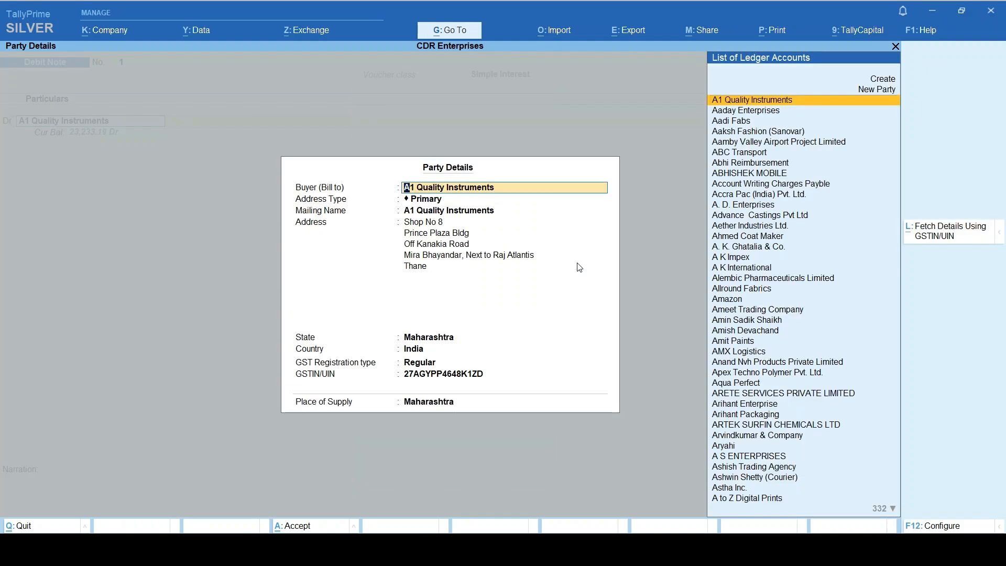
{"action": "key", "text": "ctrl+a"}
{"action": "key", "text": "Return"}
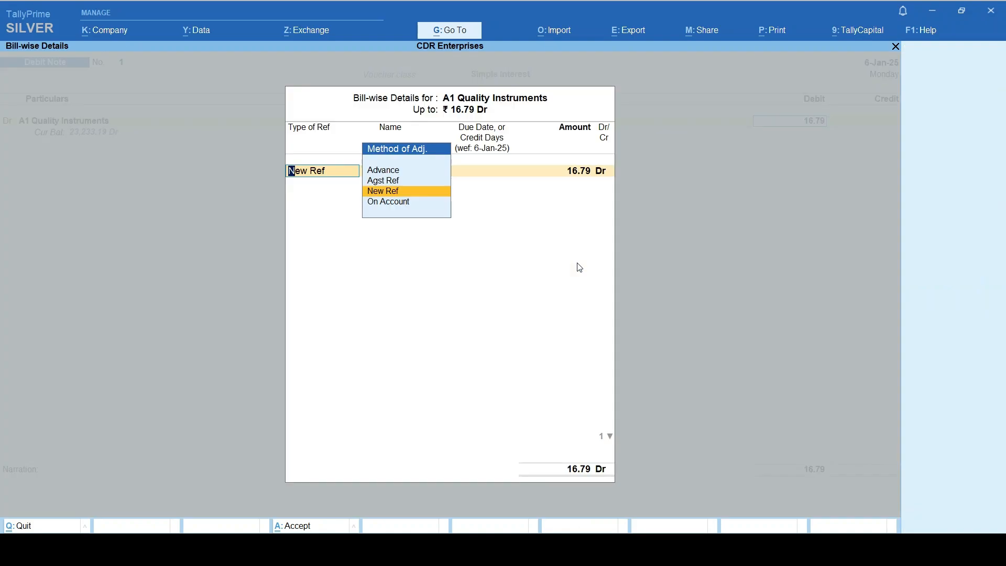
Allocate the interest amount to New Ref 1 in the bill-wise details of A1 Quality Instruments
{"action": "key", "text": "Return"}
{"action": "key", "text": "Return"}
{"action": "key", "text": "Return"}
{"action": "key", "text": "Return"}
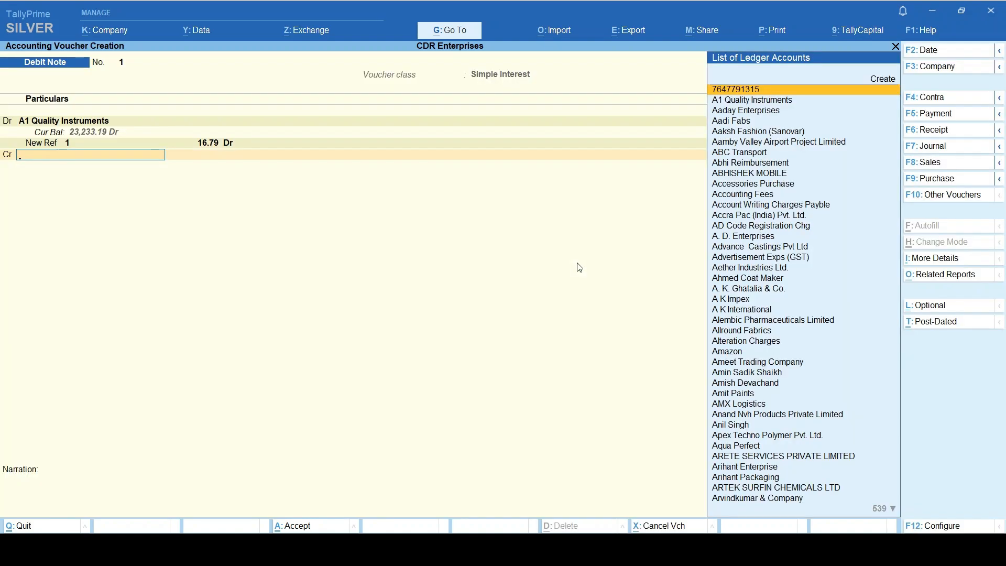
Begin creating a new ledger named Interest Receivables for the debit note's credit line
{"action": "type", "text": "I"}
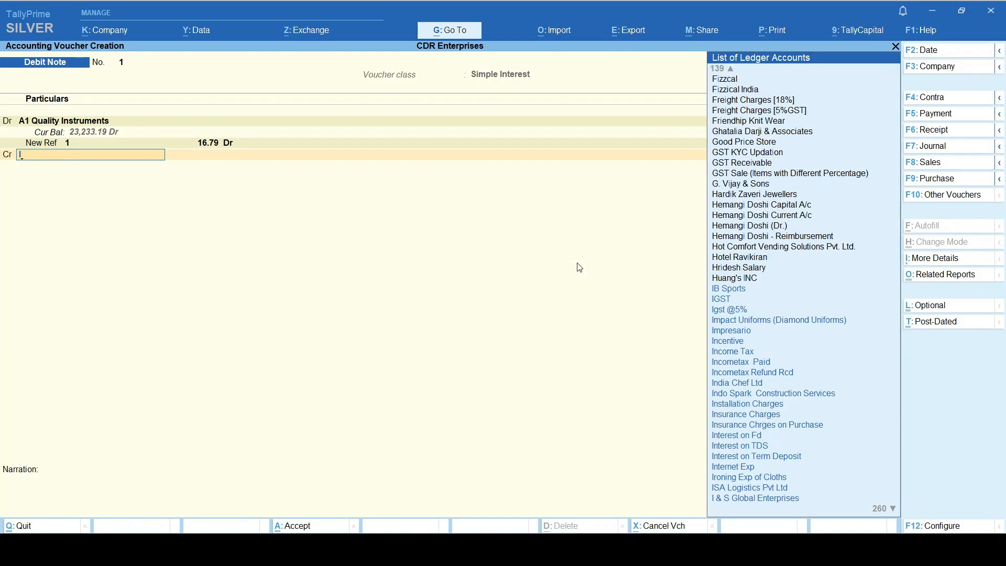
{"action": "type", "text": "nter"}
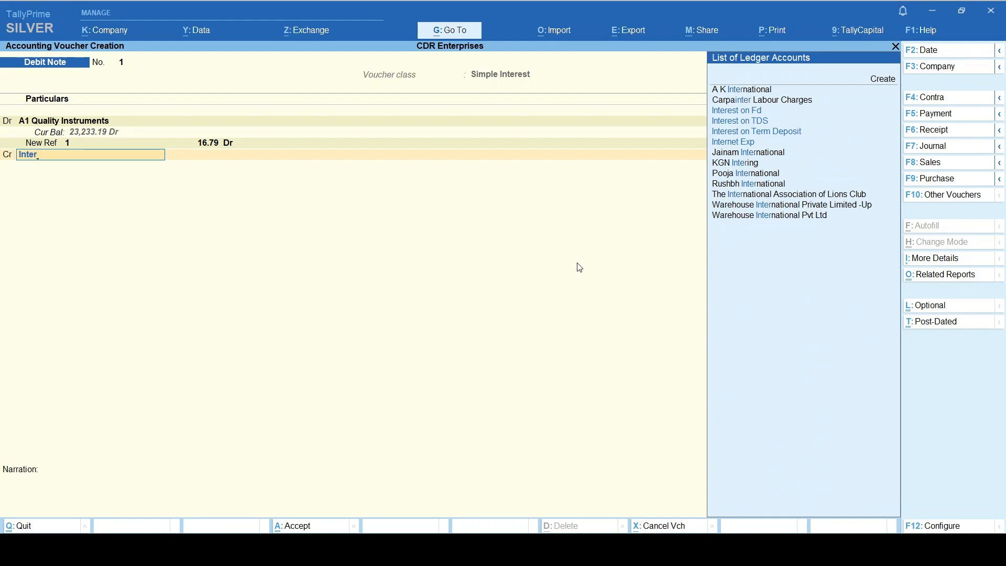
{"action": "key", "text": "alt"}
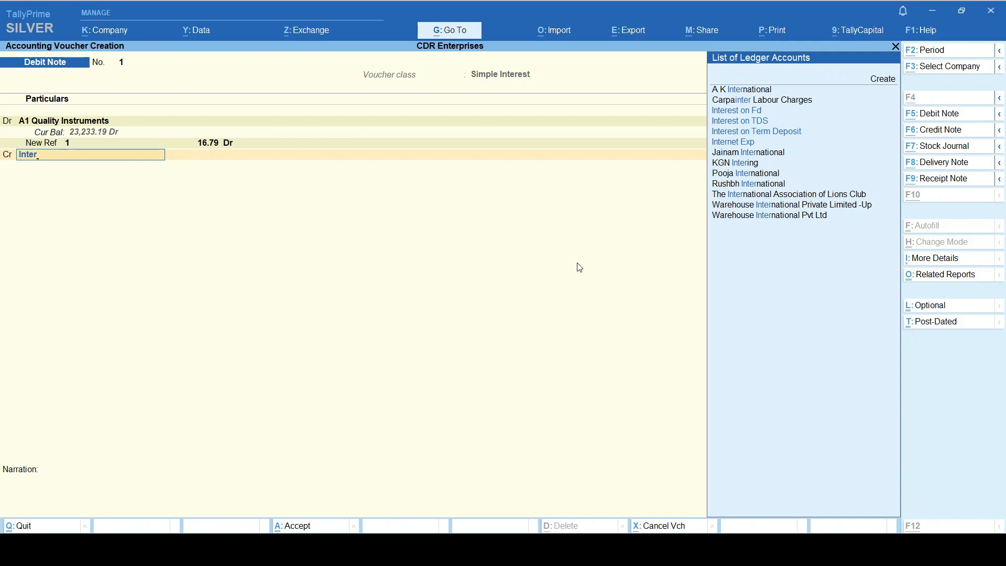
{"action": "key", "text": "alt+c"}
{"action": "type", "text": "Interes"}
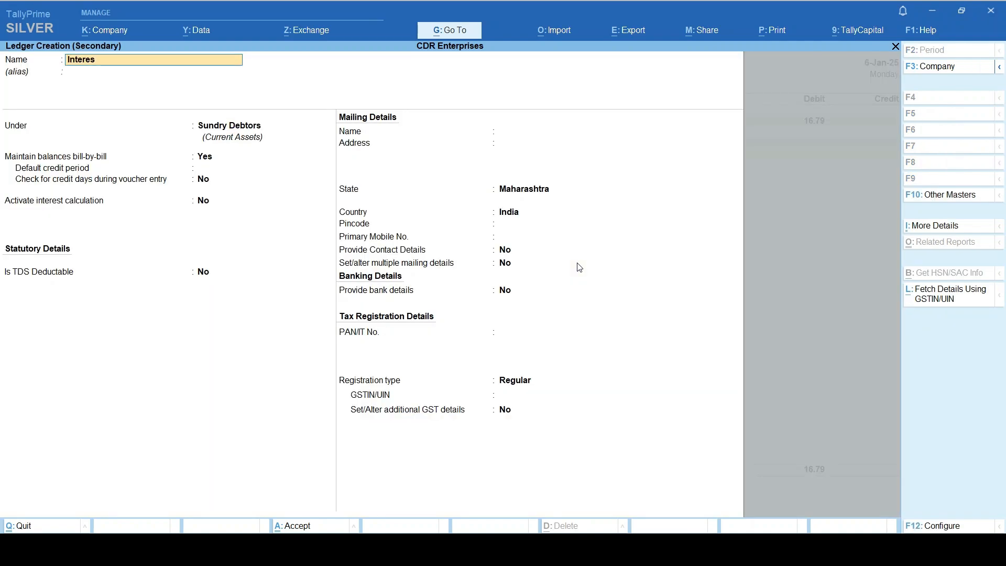
{"action": "type", "text": "t Receivables"}
{"action": "key", "text": "Return"}
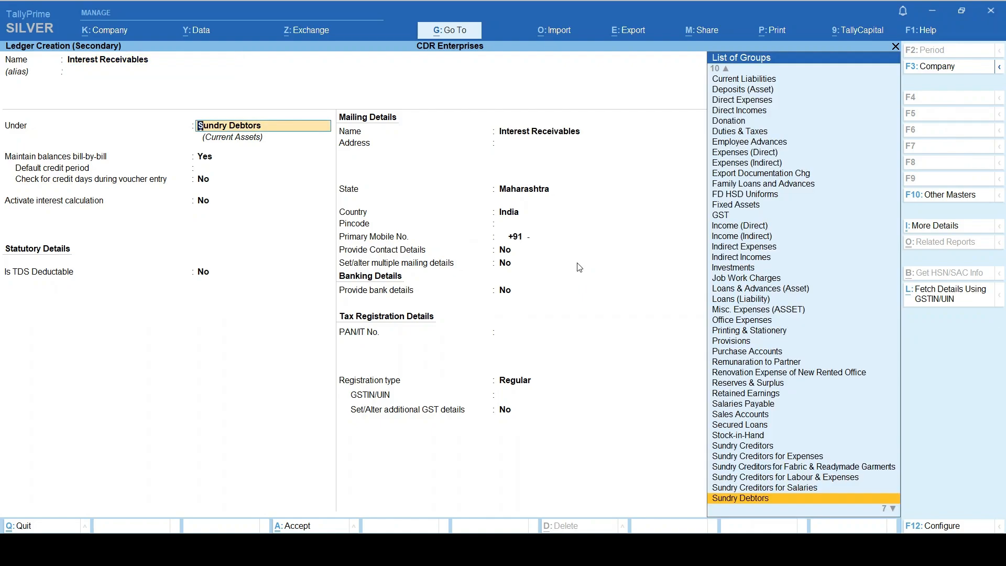
Place the new ledger under Indirect Incomes, set GST applicability to Not Applicable, and save it into the credit line
{"action": "type", "text": "Indi"}
{"action": "key", "text": "Down"}
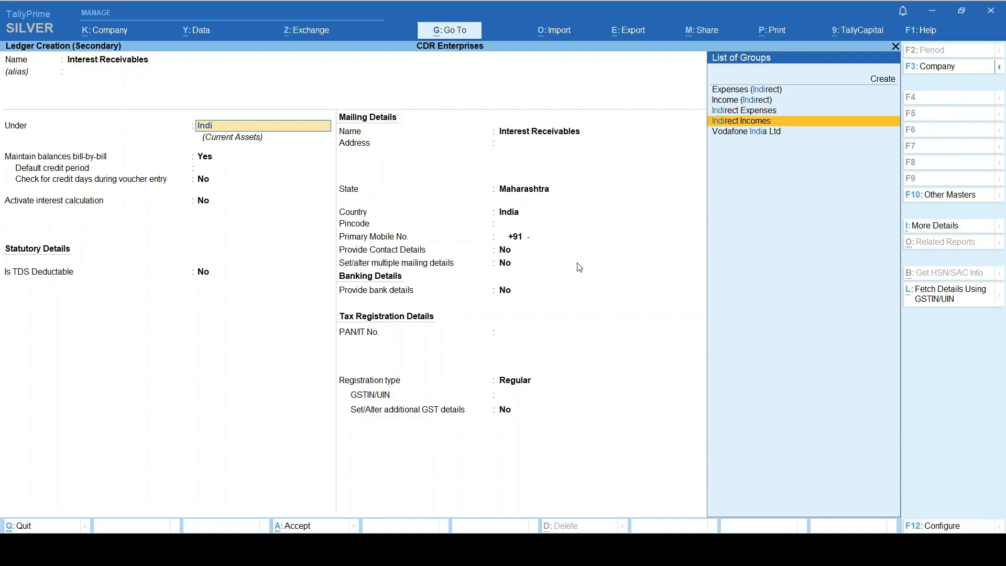
{"action": "key", "text": "Return"}
{"action": "key", "text": "Return"}
{"action": "key", "text": "Return"}
{"action": "key", "text": "Return"}
{"action": "key", "text": "Down"}
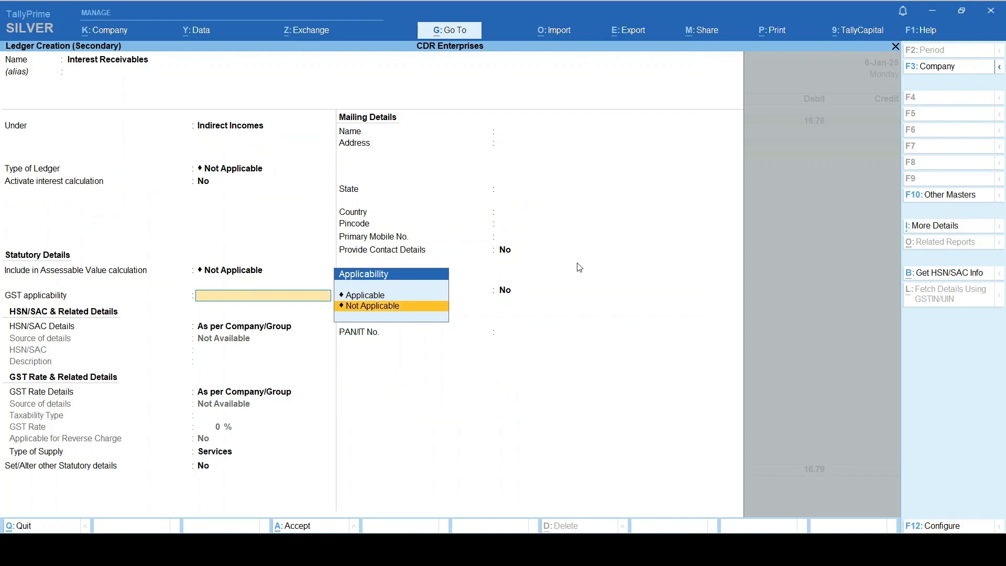
{"action": "key", "text": "Return"}
{"action": "key", "text": "Return"}
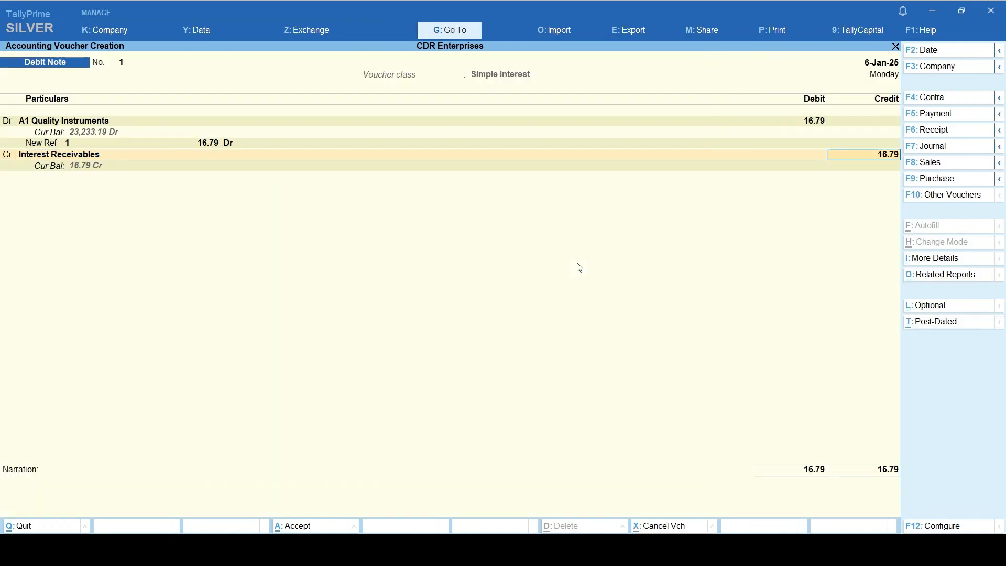
Allocate the Interest Receivables credit to New Ref 1 and the Accounts Department cost centre
{"action": "key", "text": "Return"}
{"action": "key", "text": "Return"}
{"action": "key", "text": "Return"}
{"action": "key", "text": "Return"}
{"action": "key", "text": "Return"}
{"action": "key", "text": "Return"}
{"action": "key", "text": "Return"}
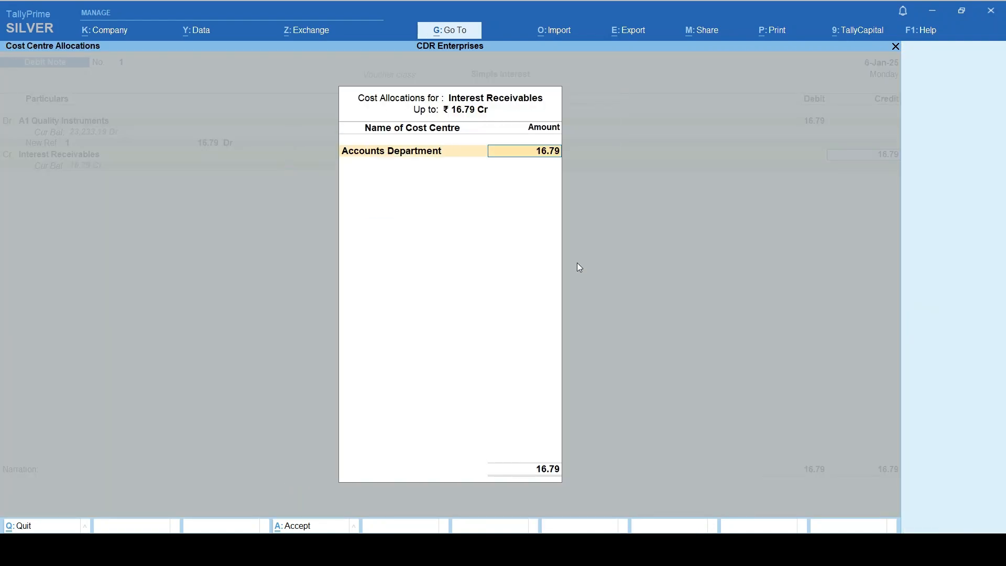
Accept the cost centre allocation, save the debit note and leave voucher entry
{"action": "key", "text": "Return"}
{"action": "key", "text": "Return"}
{"action": "key", "text": "Return"}
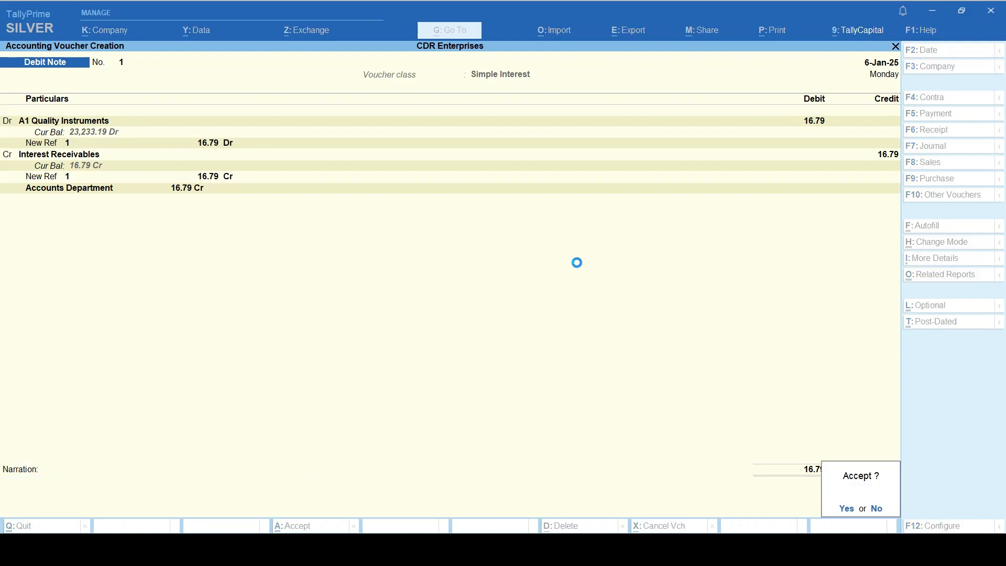
{"action": "key", "text": "Escape"}
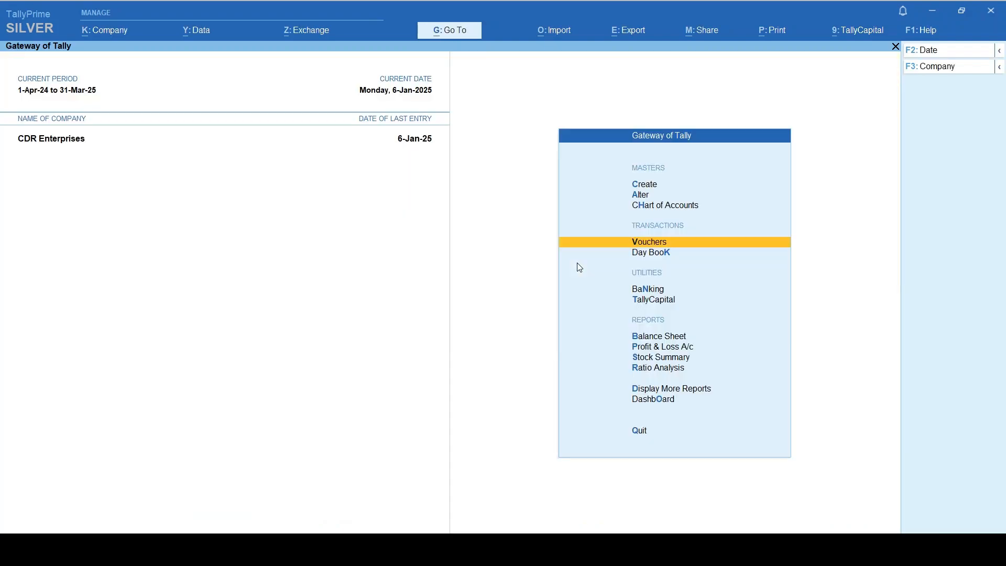
Display the ledger vouchers of A1 Quality Instruments from the account books
{"action": "key", "text": "d"}
{"action": "key", "text": "a"}
{"action": "key", "text": "l"}
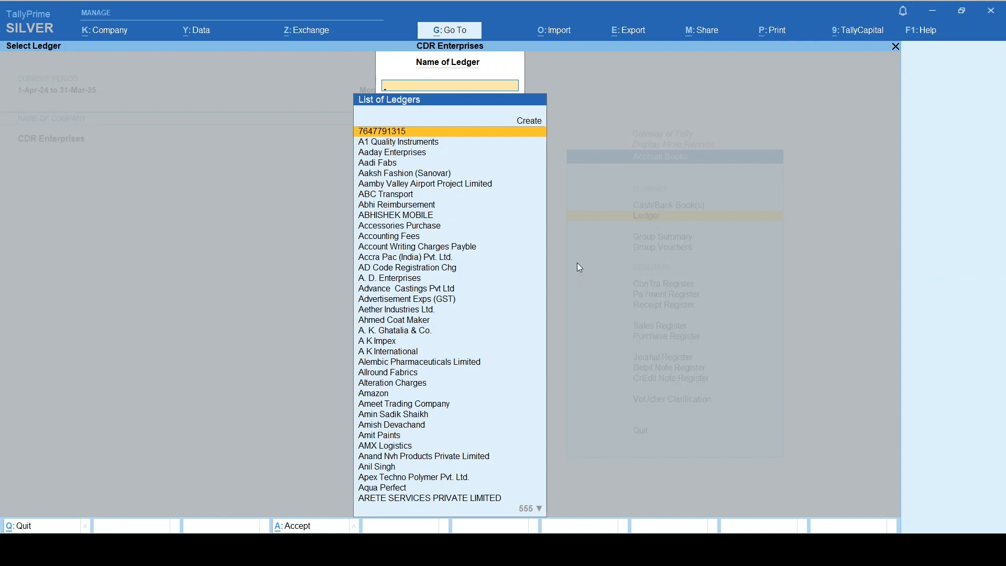
{"action": "key", "text": "Down"}
{"action": "key", "text": "Return"}
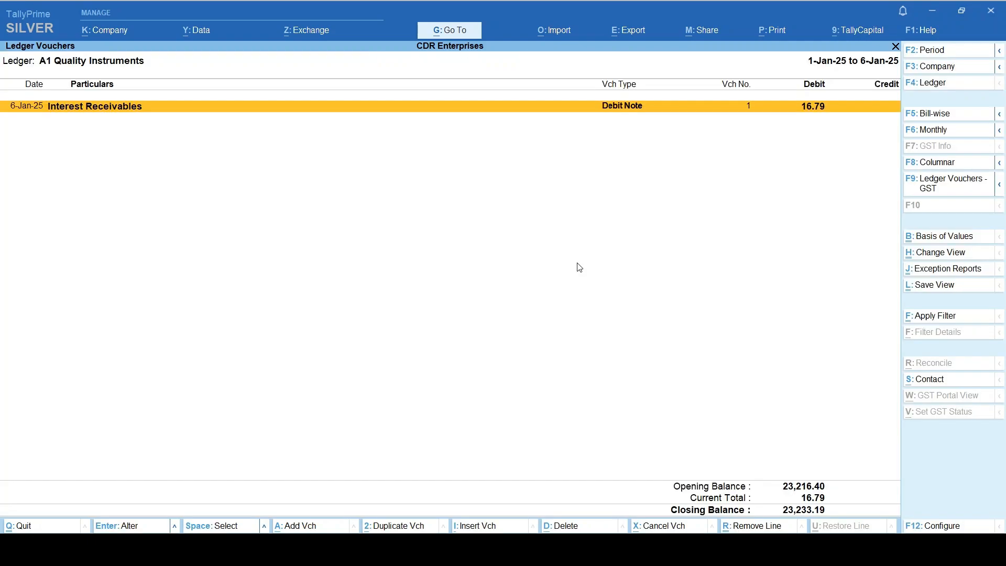
Set the ledger report period to 1-9-2024 through 6-1-2025
{"action": "key", "text": "F2"}
{"action": "type", "text": "1.9."}
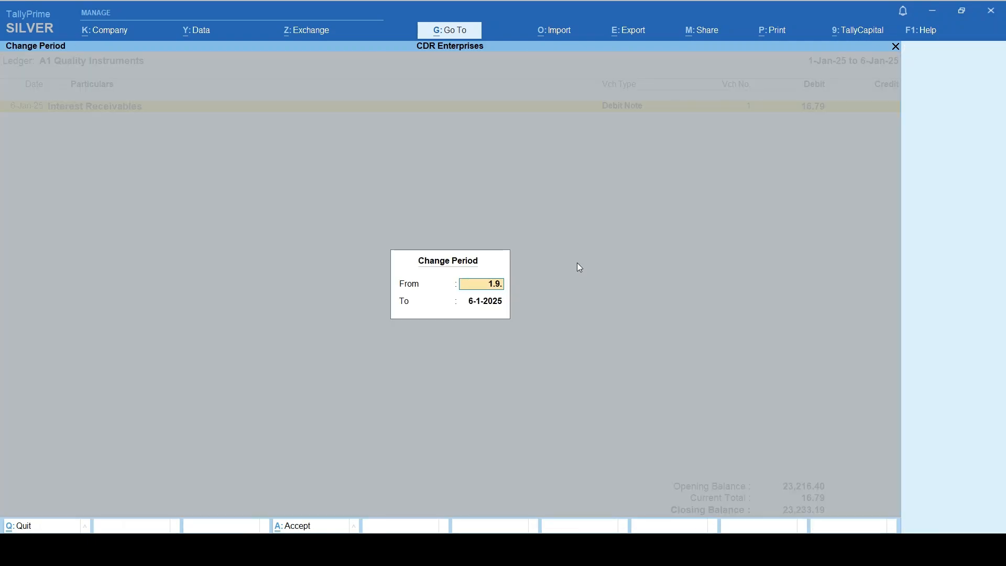
{"action": "type", "text": "24"}
{"action": "key", "text": "Return"}
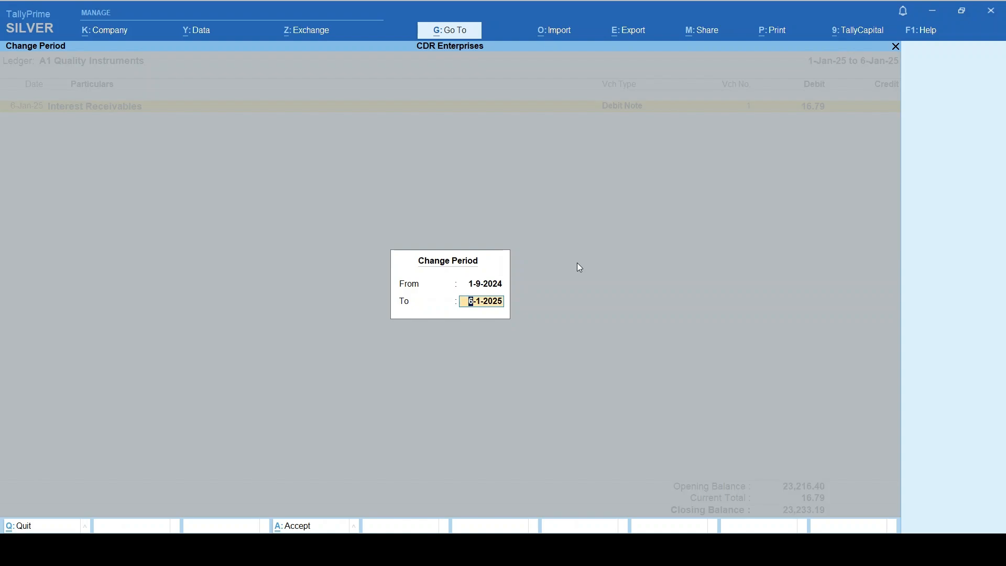
{"action": "key", "text": "Return"}
Check the interest debit note entry in the ledger and return to the Gateway of Tally
{"action": "key", "text": "Down"}
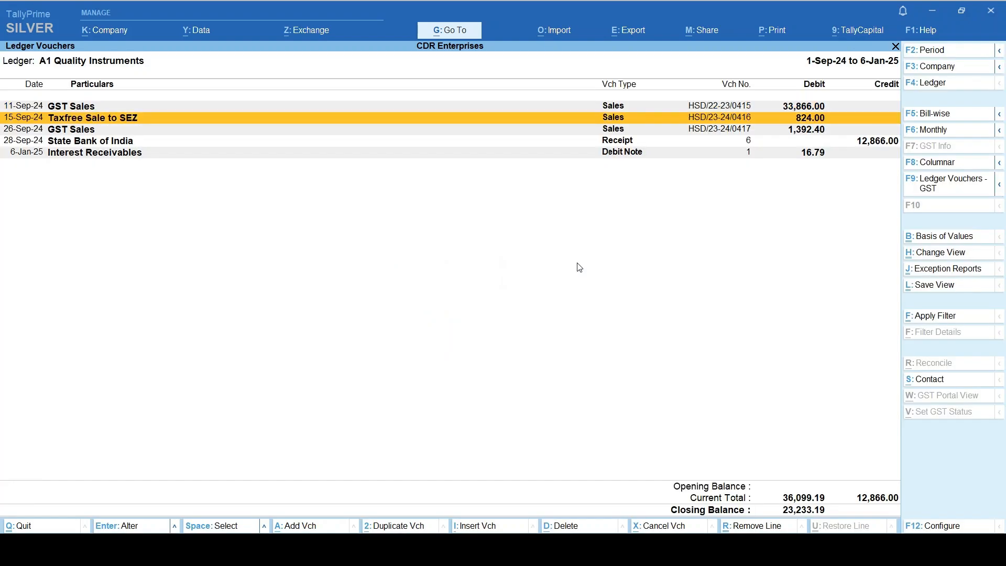
{"action": "key", "text": "Down"}
{"action": "key", "text": "Down"}
{"action": "key", "text": "Down"}
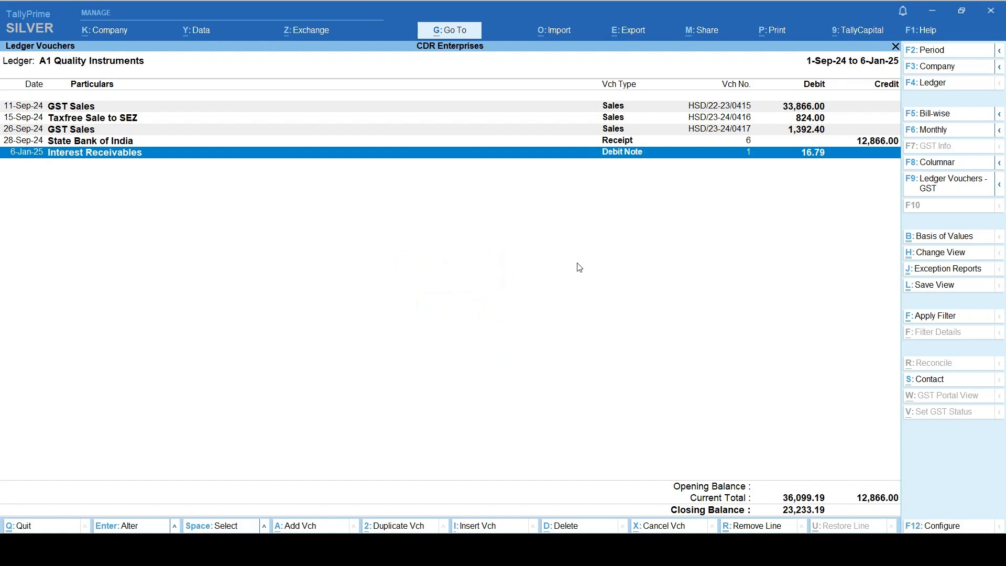
{"action": "key", "text": "space"}
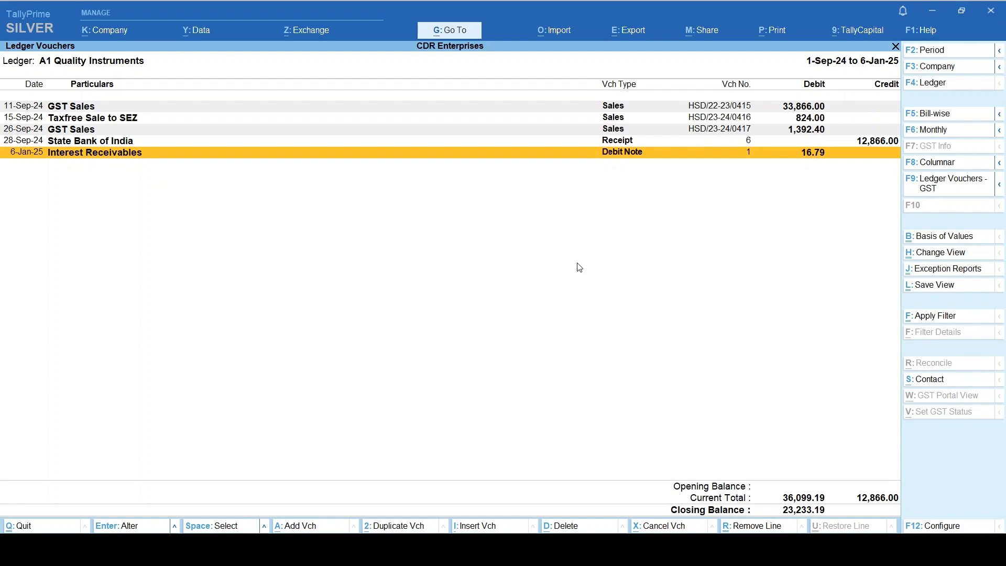
{"action": "key", "text": "Escape"}
{"action": "key", "text": "Escape"}
{"action": "key", "text": "Escape"}
{"action": "key", "text": "Escape"}
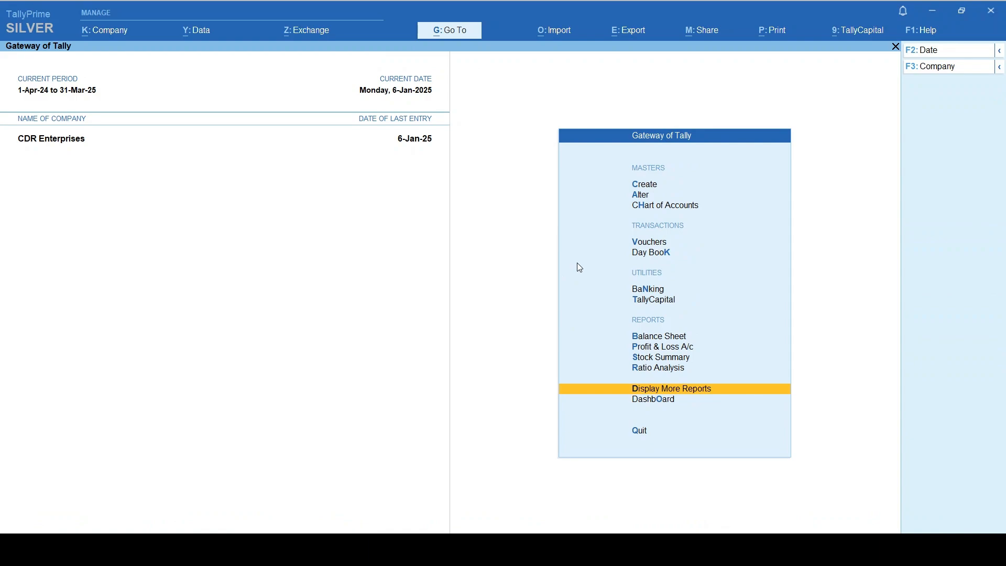
Display the Interest Receivable report from the interest calculations in the statements of accounts
{"action": "key", "text": "Return"}
{"action": "key", "text": "Down"}
{"action": "key", "text": "Down"}
{"action": "key", "text": "Down"}
{"action": "key", "text": "Down"}
{"action": "key", "text": "Down"}
{"action": "key", "text": "Return"}
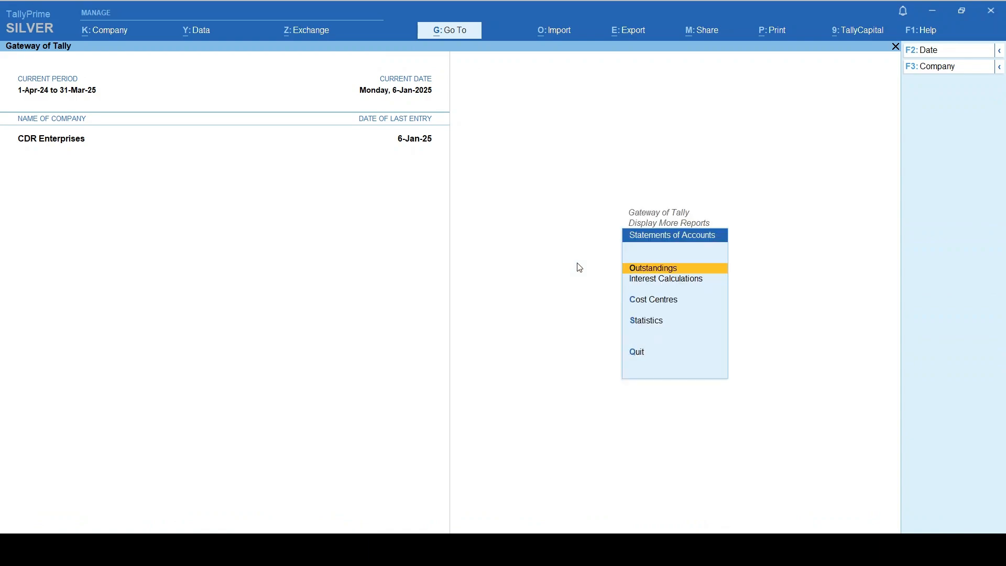
{"action": "key", "text": "Down"}
{"action": "key", "text": "Return"}
{"action": "key", "text": "Return"}
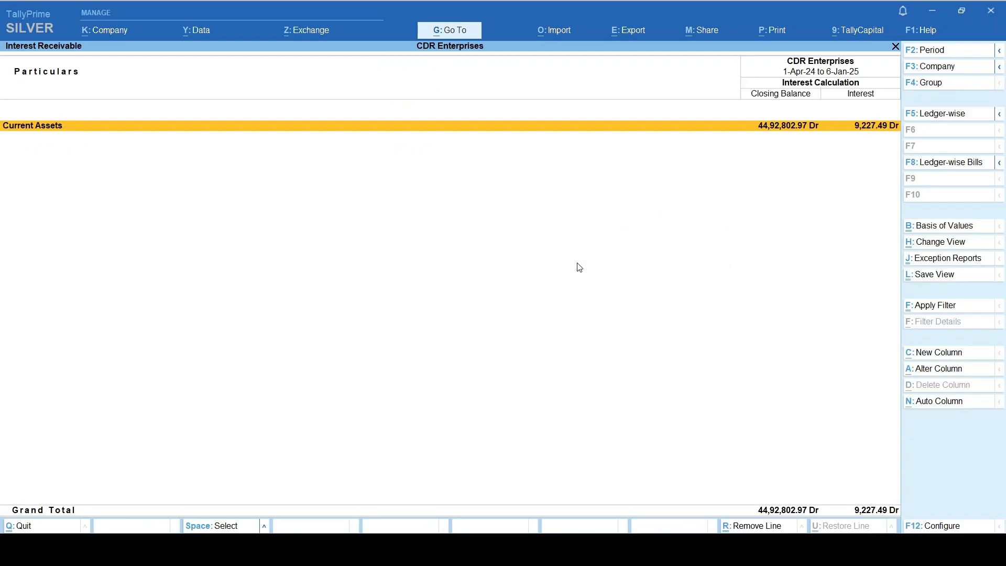
Drill down through Current Assets and Sundry Debtors to the interest calculation of A1 Quality Instruments
{"action": "key", "text": "Return"}
{"action": "key", "text": "Return"}
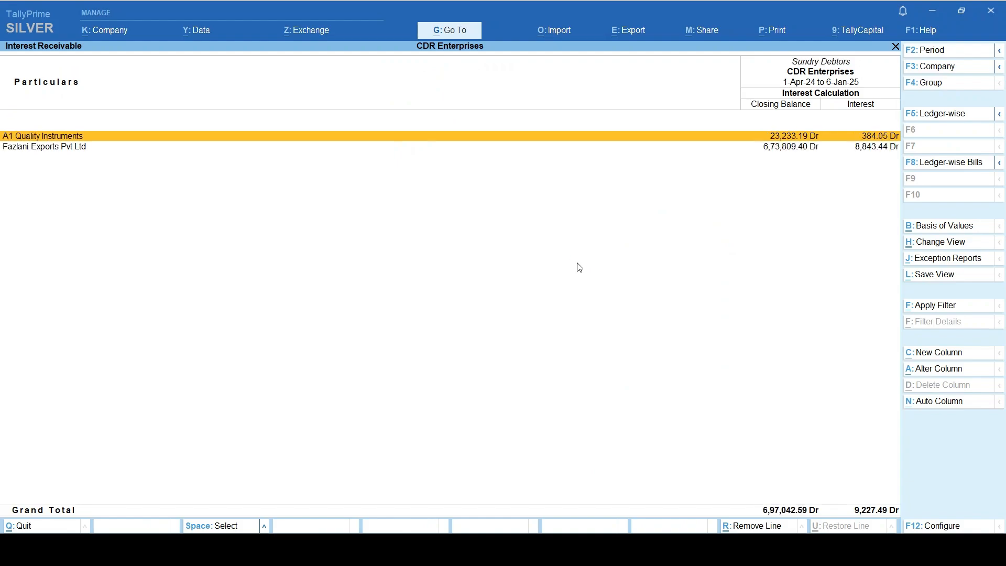
{"action": "key", "text": "Return"}
{"action": "key", "text": "Down"}
{"action": "key", "text": "Up"}
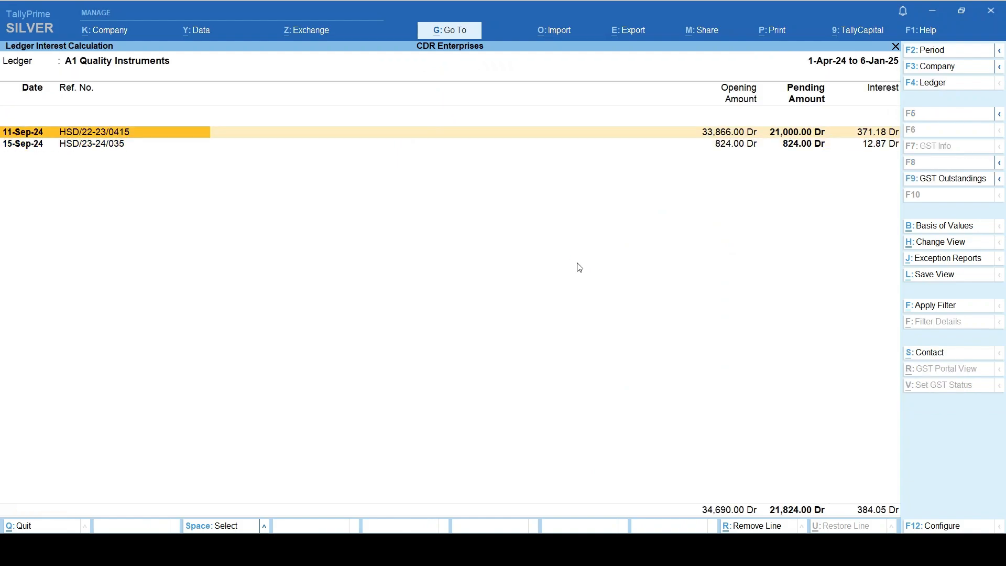
Set the ledger interest calculation period to 1-9-2024 through 6-1-2025
{"action": "key", "text": "F2"}
{"action": "key", "text": "Escape"}
{"action": "key", "text": "Down"}
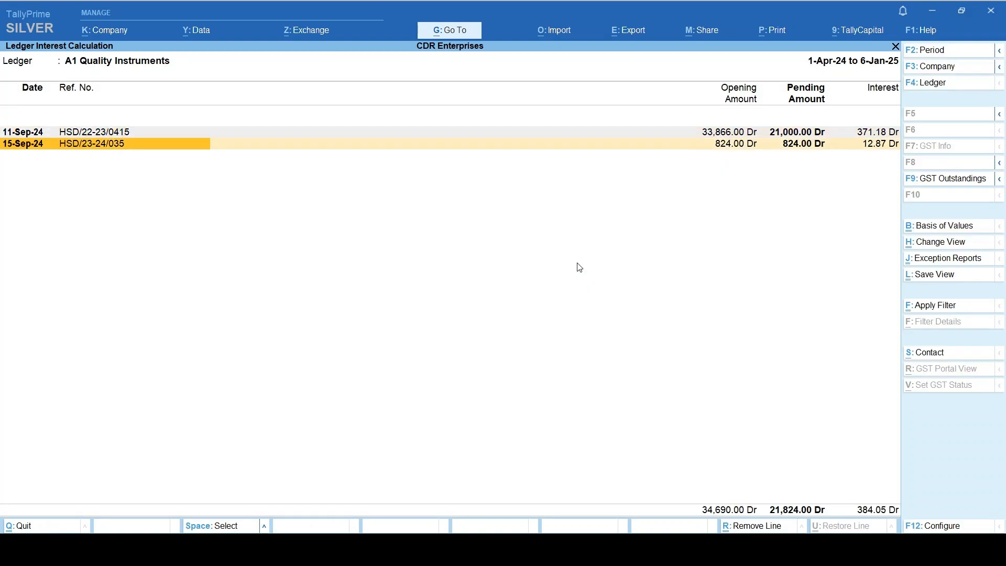
{"action": "key", "text": "F2"}
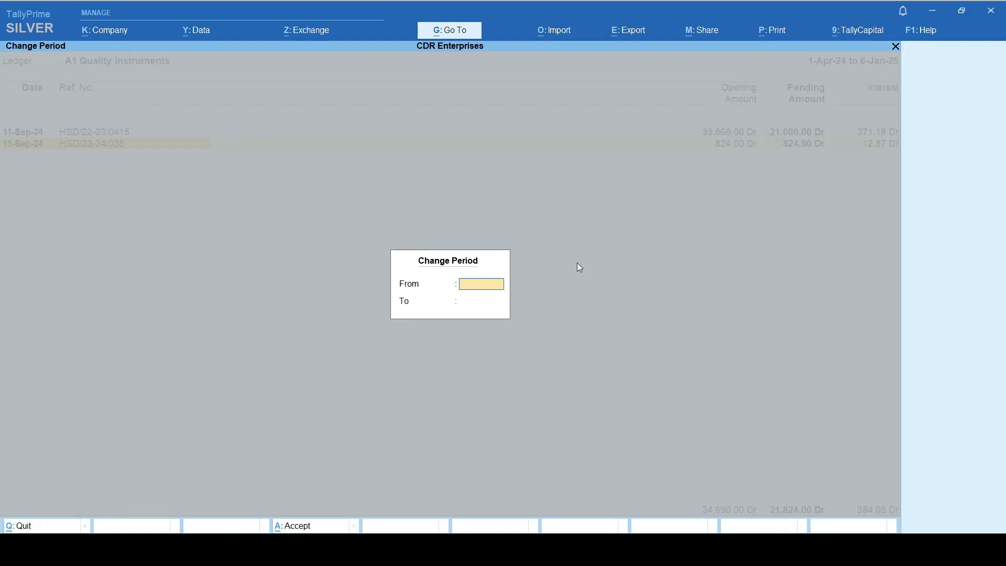
{"action": "type", "text": "1.9.24"}
{"action": "key", "text": "Return"}
{"action": "type", "text": "06.1.25"}
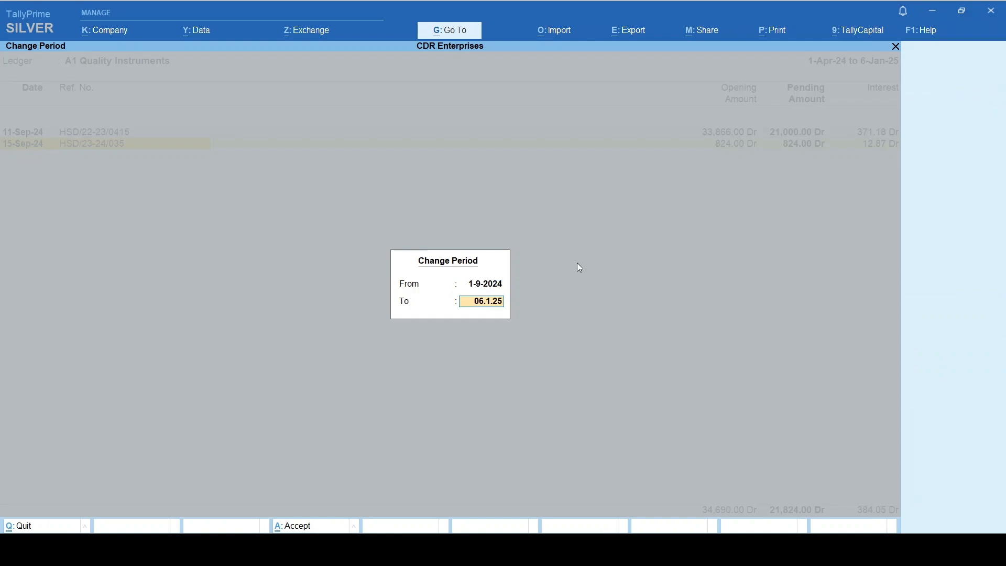
{"action": "key", "text": "Return"}
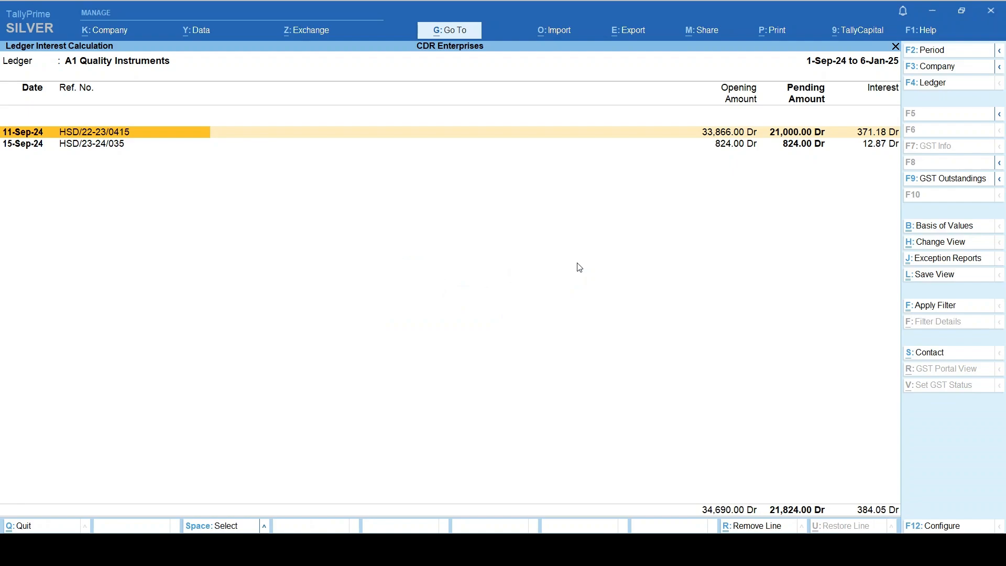
Show the interest calculation in detail and examine the days, rate and interest for each bill
{"action": "key", "text": "alt+F5"}
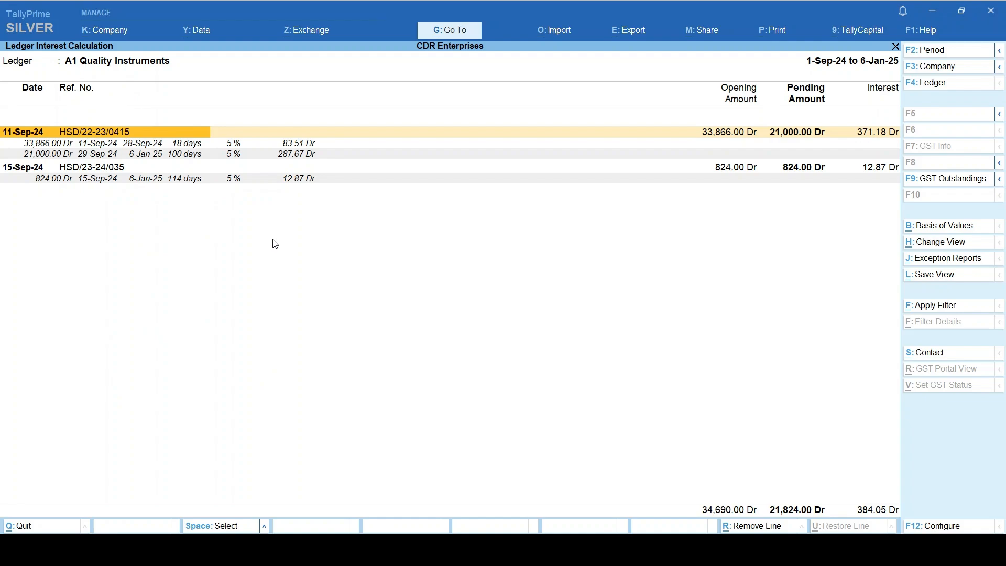
{"action": "key", "text": "Down"}
{"action": "key", "text": "Down"}
{"action": "key", "text": "Down"}
{"action": "key", "text": "Down"}
{"action": "key", "text": "Up"}
{"action": "key", "text": "Up"}
{"action": "key", "text": "Up"}
{"action": "key", "text": "Up"}
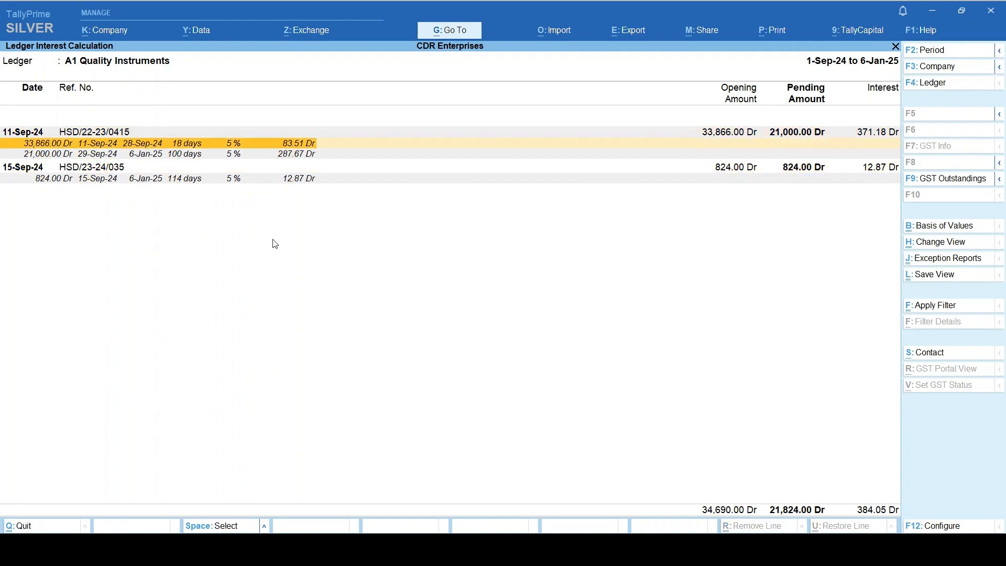
Close the interest reports and return to the Gateway of Tally
{"action": "key", "text": "Escape"}
{"action": "key", "text": "Escape"}
{"action": "key", "text": "Escape"}
{"action": "key", "text": "Escape"}
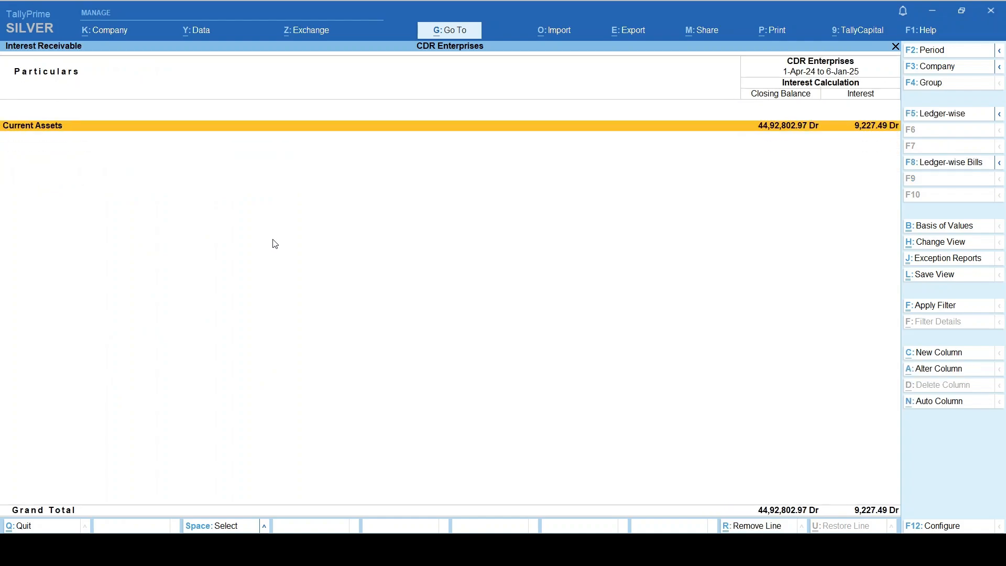
{"action": "key", "text": "Escape"}
{"action": "key", "text": "Escape"}
{"action": "key", "text": "Escape"}
Open the A1 Quality Instruments ledger for alteration
{"action": "key", "text": "Up"}
{"action": "key", "text": "Up"}
{"action": "key", "text": "Up"}
{"action": "key", "text": "Up"}
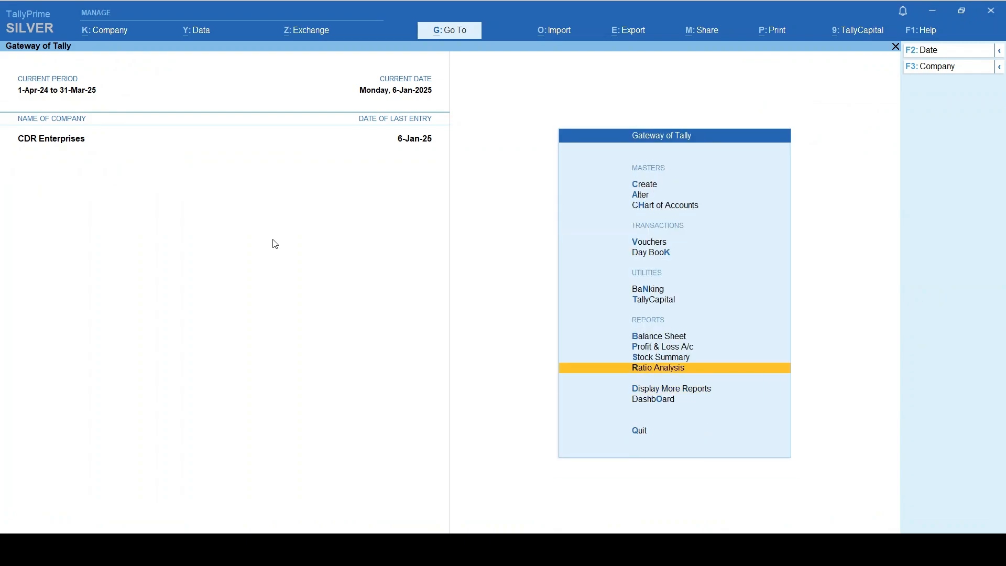
{"action": "key", "text": "Up"}
{"action": "key", "text": "Up"}
{"action": "key", "text": "Up"}
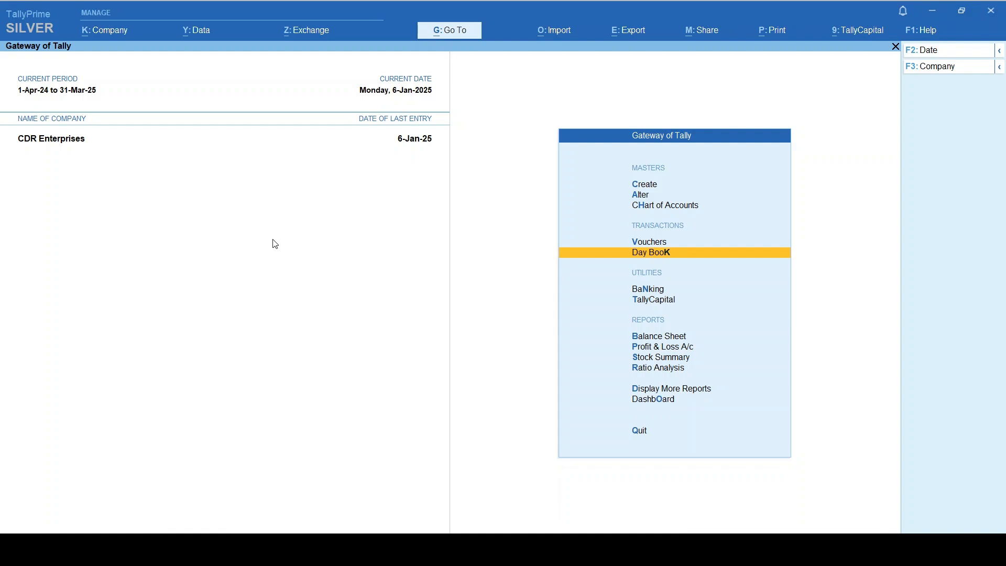
{"action": "key", "text": "Up"}
{"action": "key", "text": "Up"}
{"action": "key", "text": "Up"}
{"action": "key", "text": "Return"}
{"action": "key", "text": "Return"}
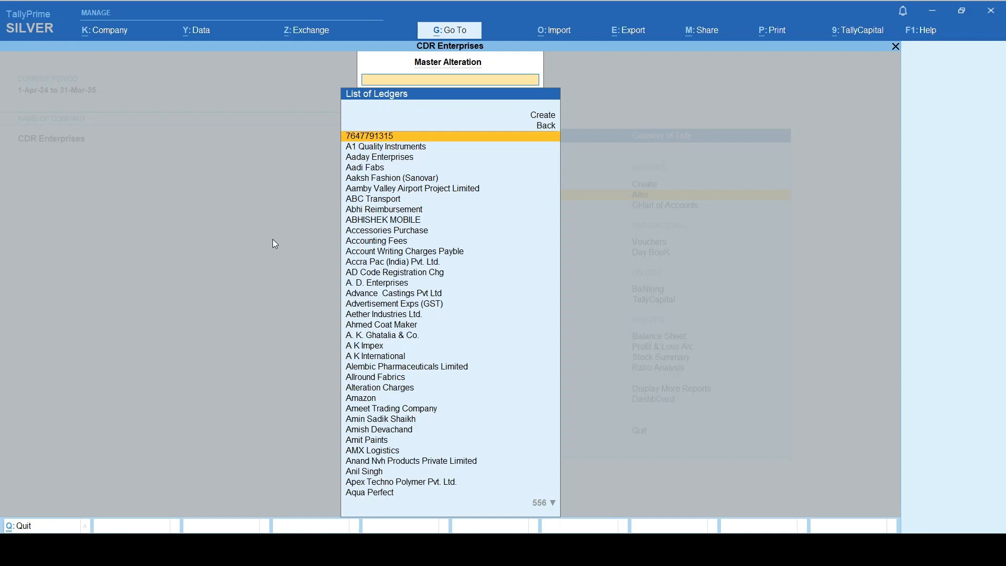
{"action": "key", "text": "Down"}
{"action": "key", "text": "Return"}
Review the credit period in the A1 Quality Instruments ledger and open its interest parameters
{"action": "key", "text": "Return"}
{"action": "key", "text": "Return"}
{"action": "key", "text": "Return"}
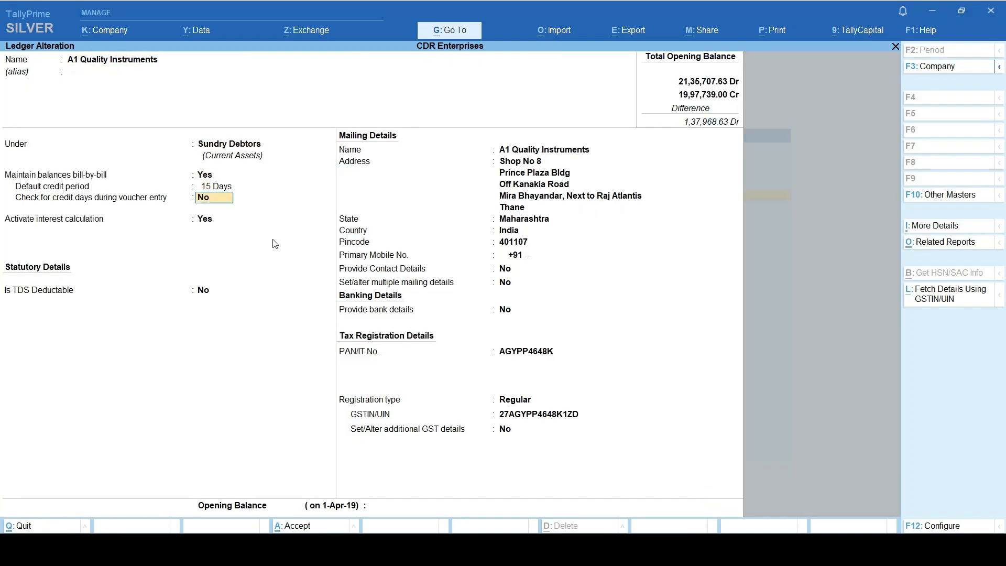
{"action": "key", "text": "Return"}
{"action": "key", "text": "Up"}
{"action": "key", "text": "Up"}
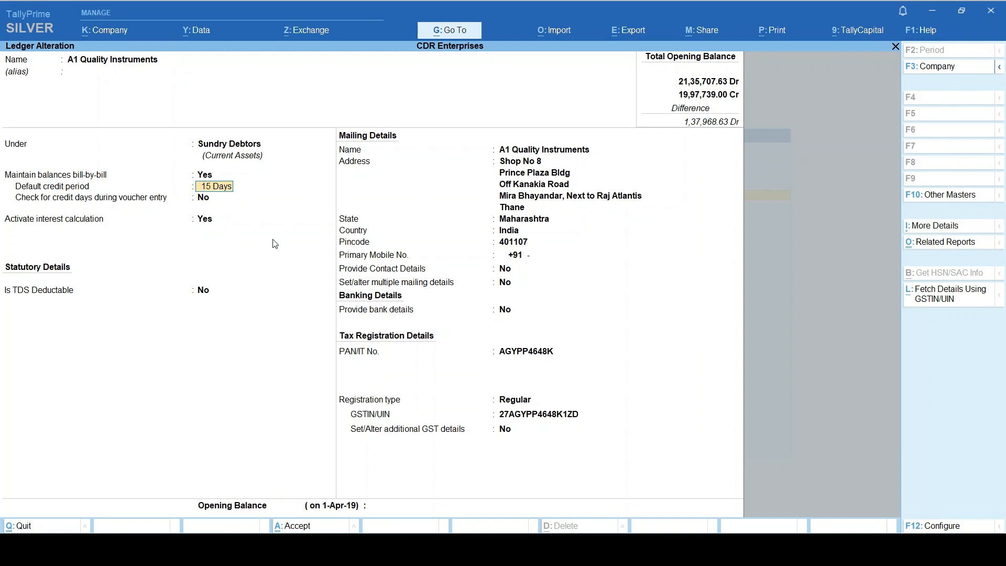
{"action": "key", "text": "Return"}
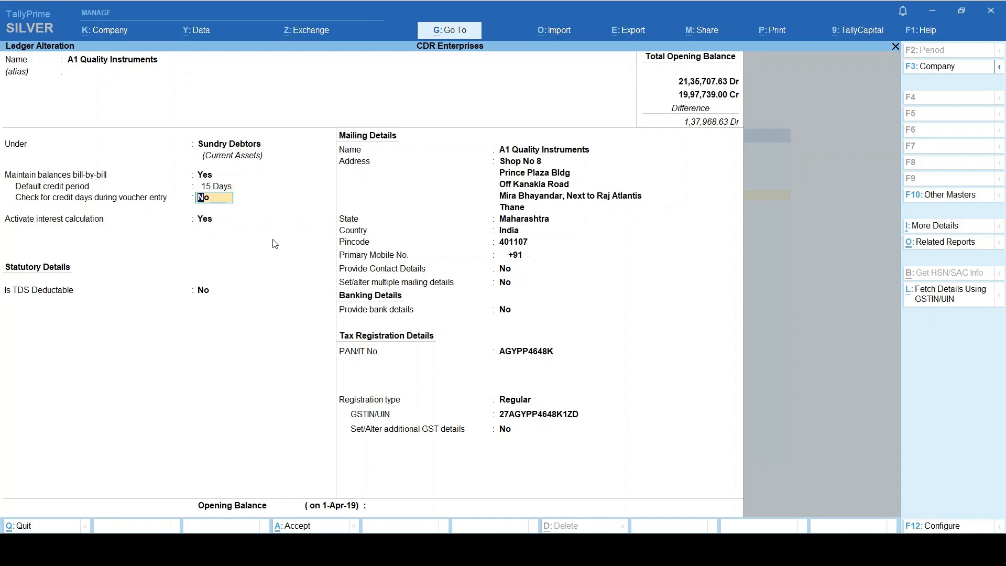
{"action": "key", "text": "Return"}
{"action": "key", "text": "Return"}
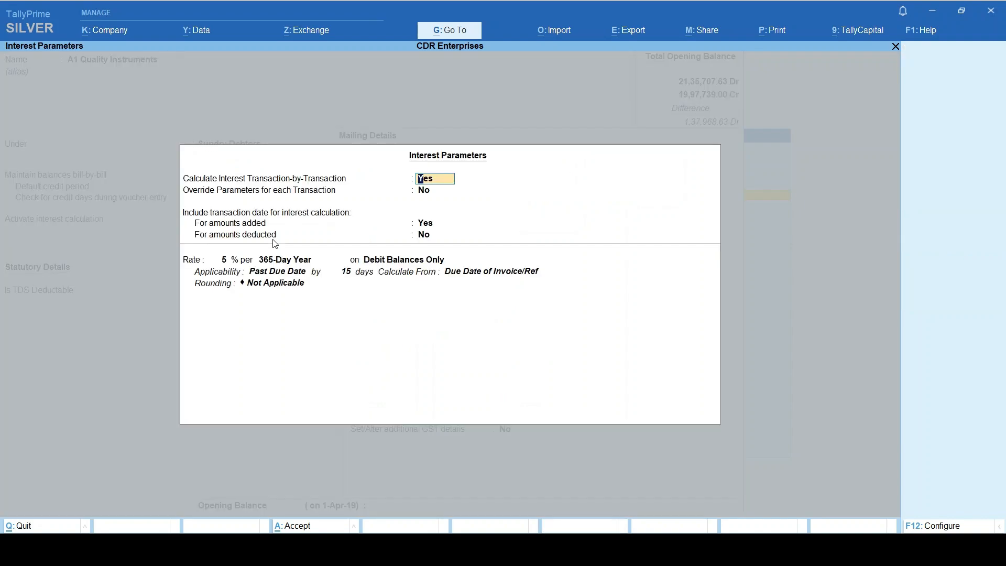
Exclude the transaction date from interest calculation for amounts added and include it for amounts deducted
{"action": "key", "text": "Return"}
{"action": "key", "text": "Return"}
{"action": "key", "text": "Return"}
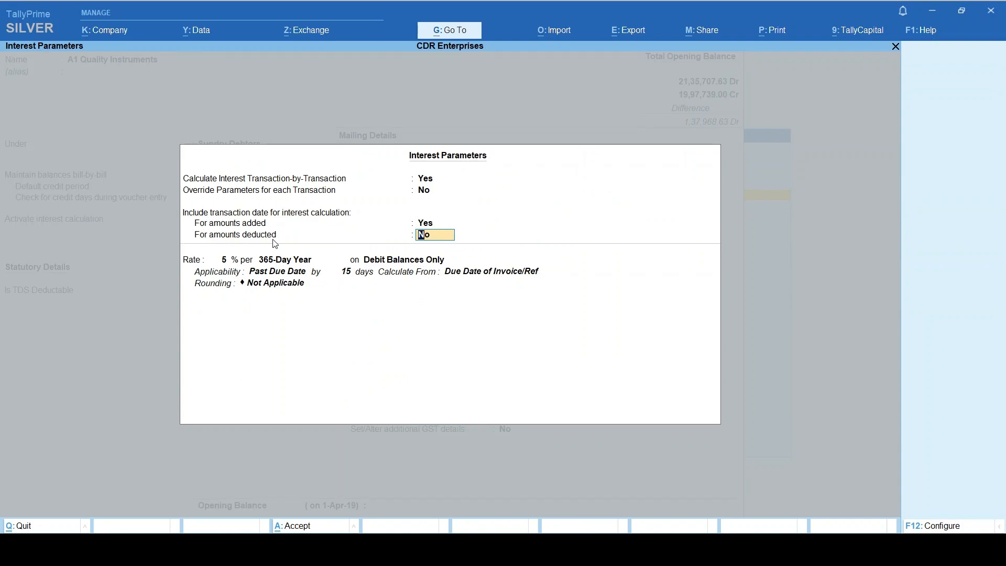
{"action": "key", "text": "Up"}
{"action": "type", "text": "n"}
{"action": "key", "text": "Return"}
{"action": "type", "text": "y"}
{"action": "key", "text": "Return"}
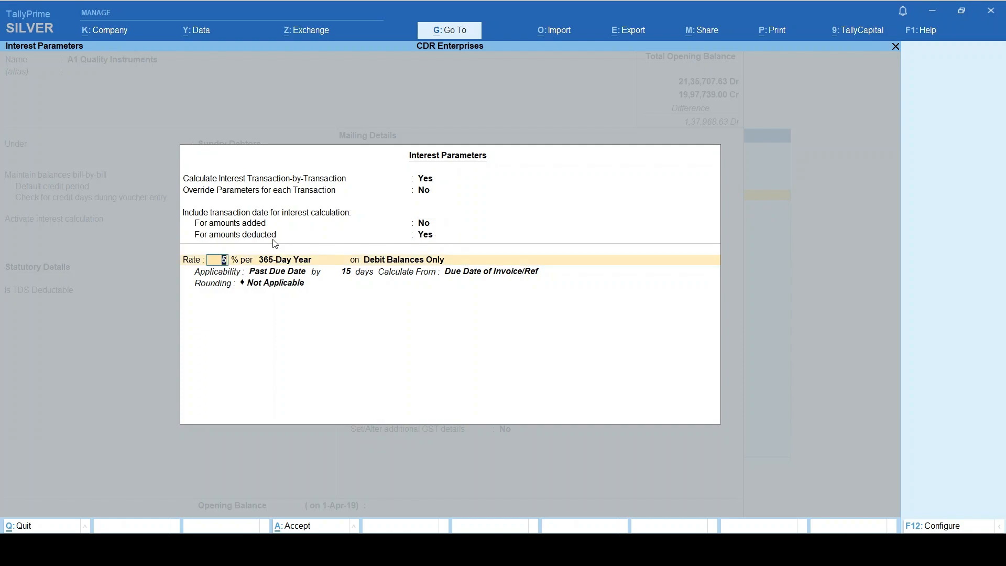
{"action": "key", "text": "Up"}
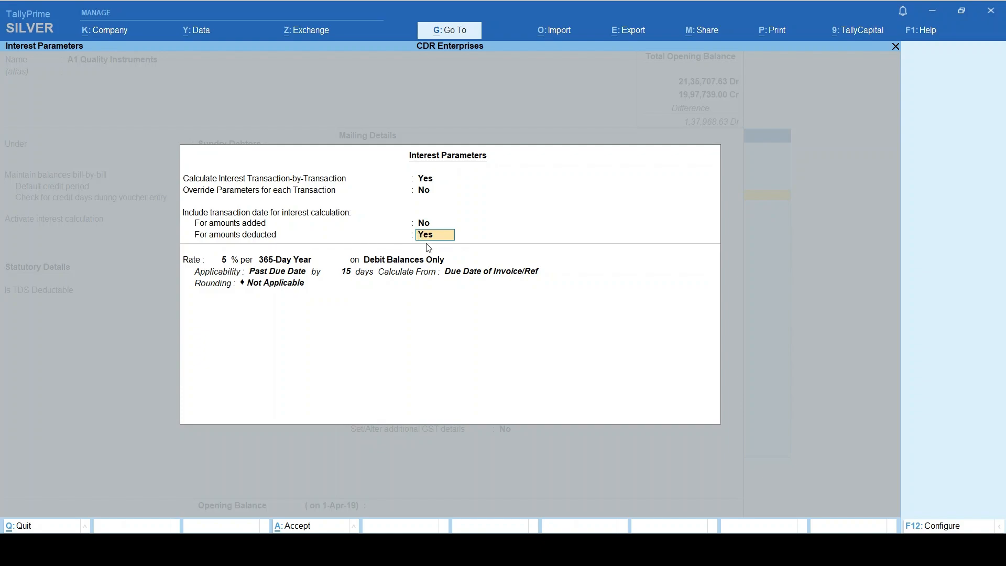
Apply the ledger's interest rate to credit balances only
{"action": "key", "text": "Return"}
{"action": "key", "text": "Return"}
{"action": "key", "text": "Return"}
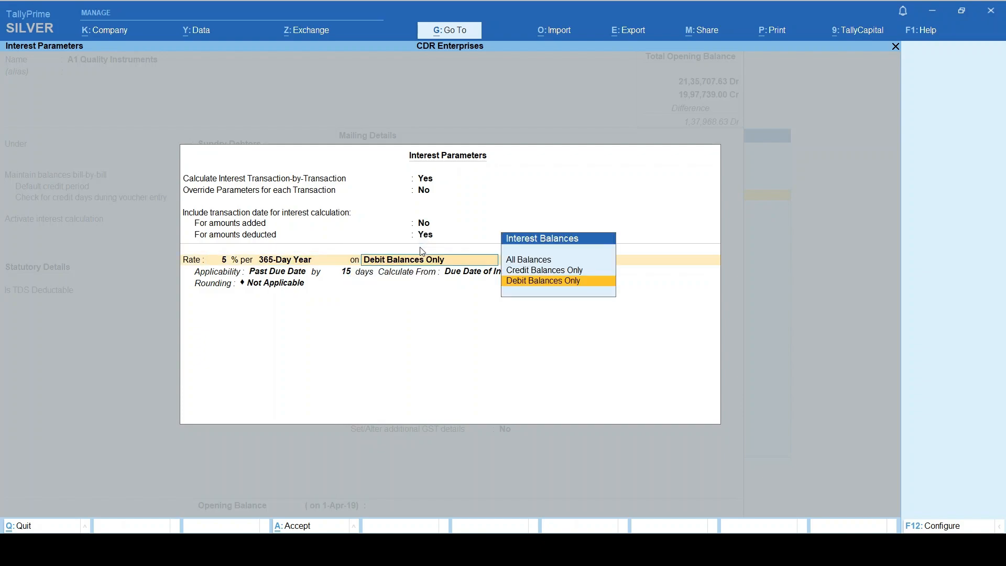
{"action": "key", "text": "Up"}
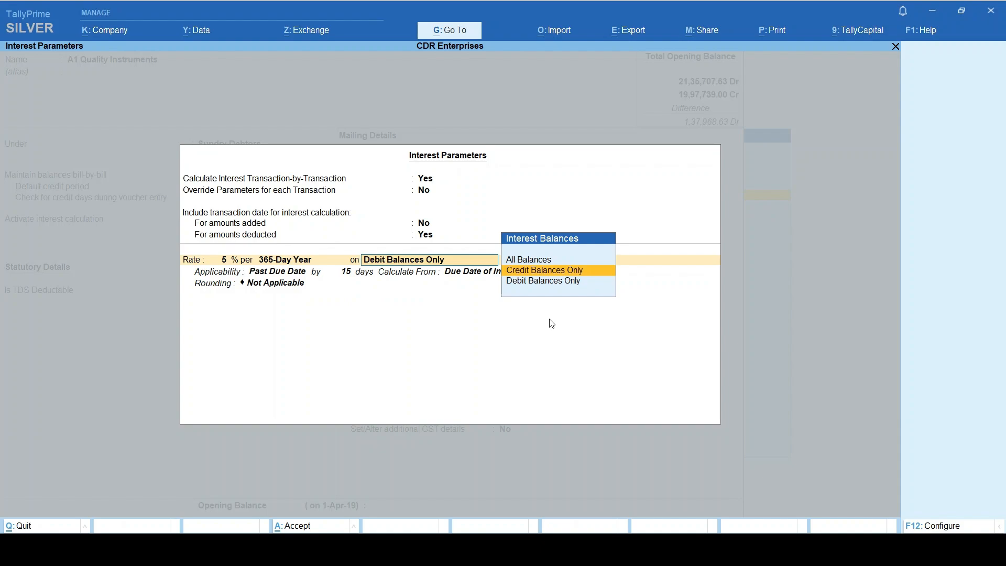
{"action": "key", "text": "Return"}
{"action": "key", "text": "BackSpace"}
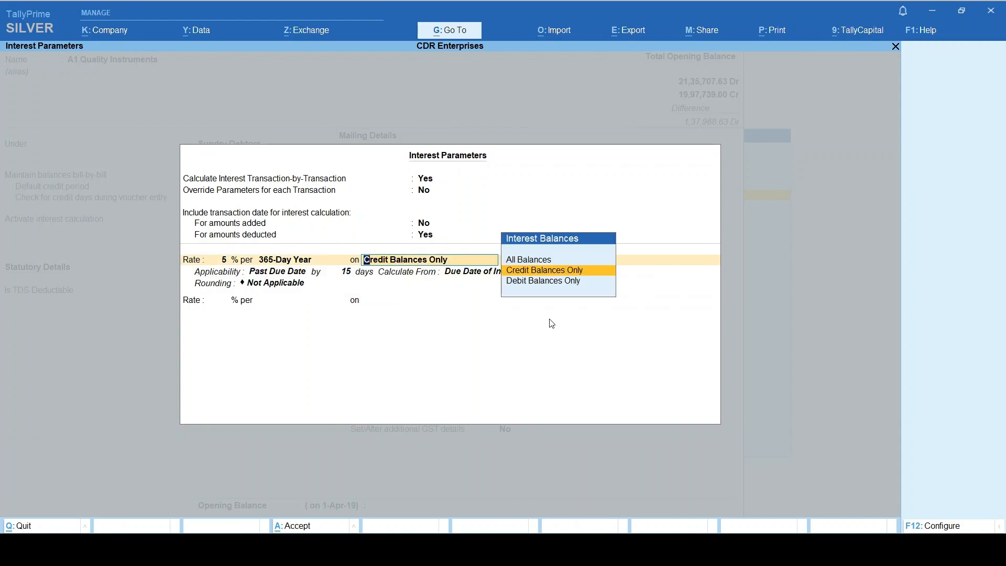
{"action": "key", "text": "Return"}
{"action": "key", "text": "Return"}
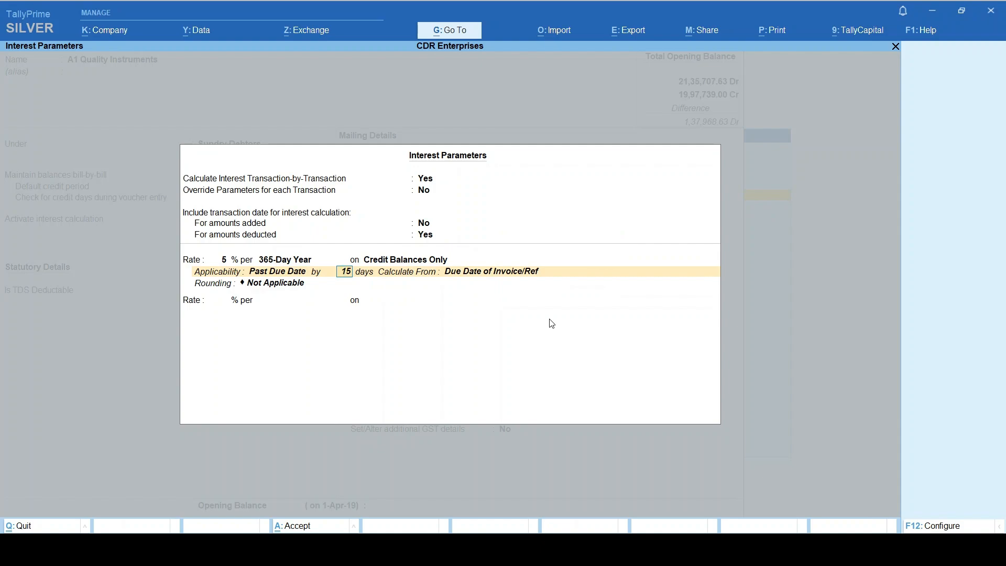
Clear the past-due days, discard the ledger alterations and return to the Gateway of Tally
{"action": "key", "text": "BackSpace"}
{"action": "key", "text": "BackSpace"}
{"action": "key", "text": "Escape"}
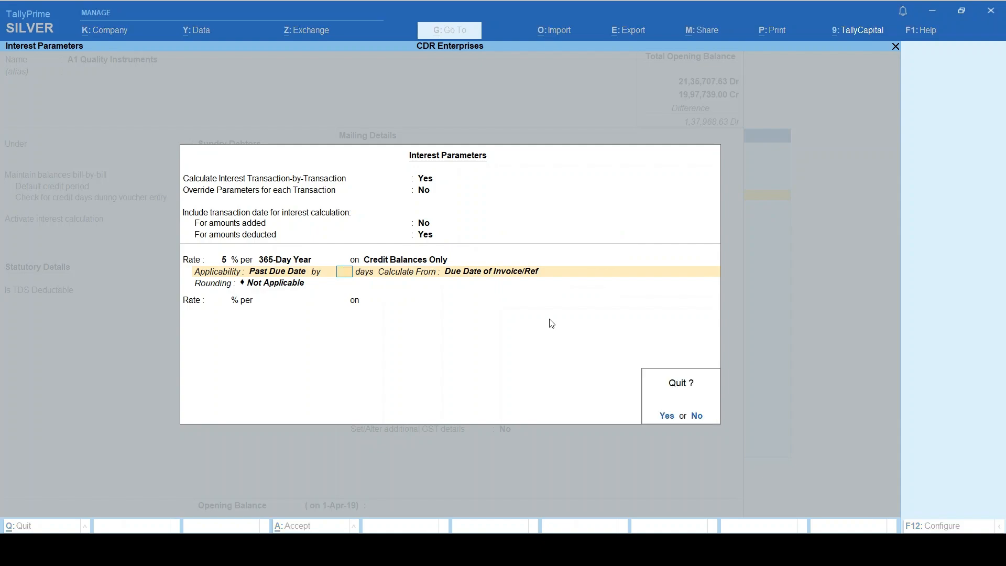
{"action": "key", "text": "y"}
{"action": "key", "text": "Escape"}
{"action": "key", "text": "y"}
{"action": "key", "text": "Escape"}
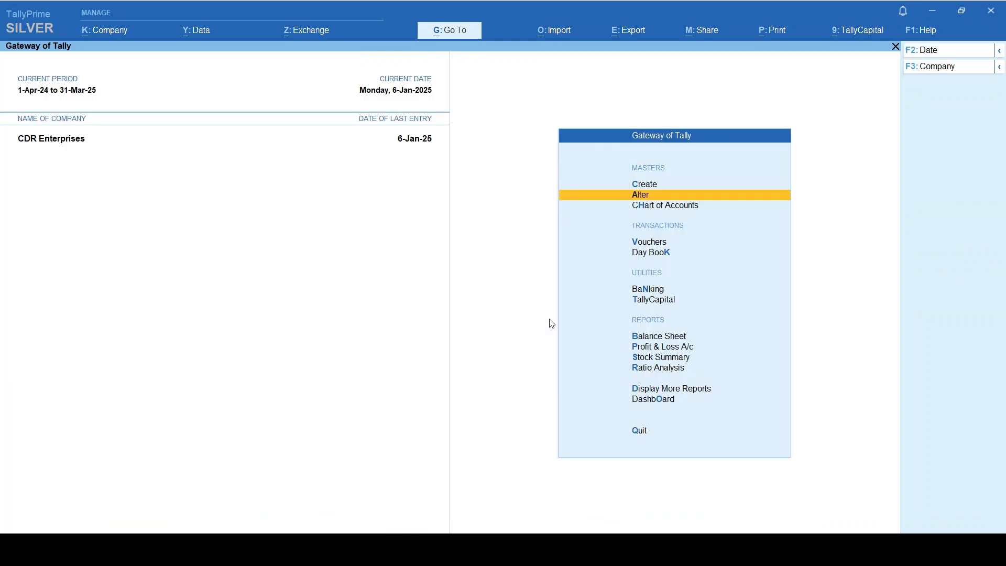
Open the Credit Note voucher type for alteration
{"action": "key", "text": "Return"}
{"action": "key", "text": "Down"}
{"action": "key", "text": "Down"}
{"action": "key", "text": "Down"}
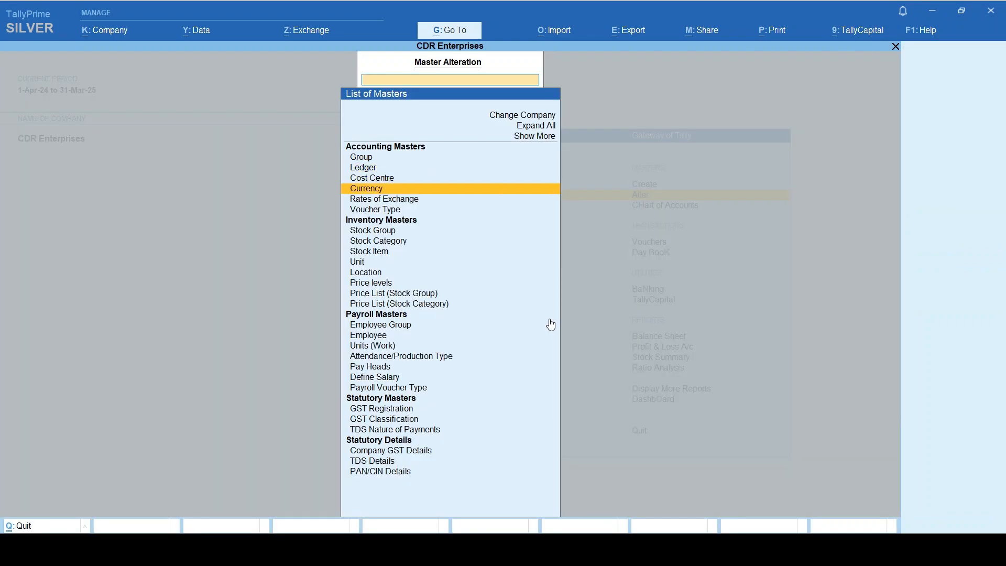
{"action": "key", "text": "Down"}
{"action": "key", "text": "Down"}
{"action": "key", "text": "Return"}
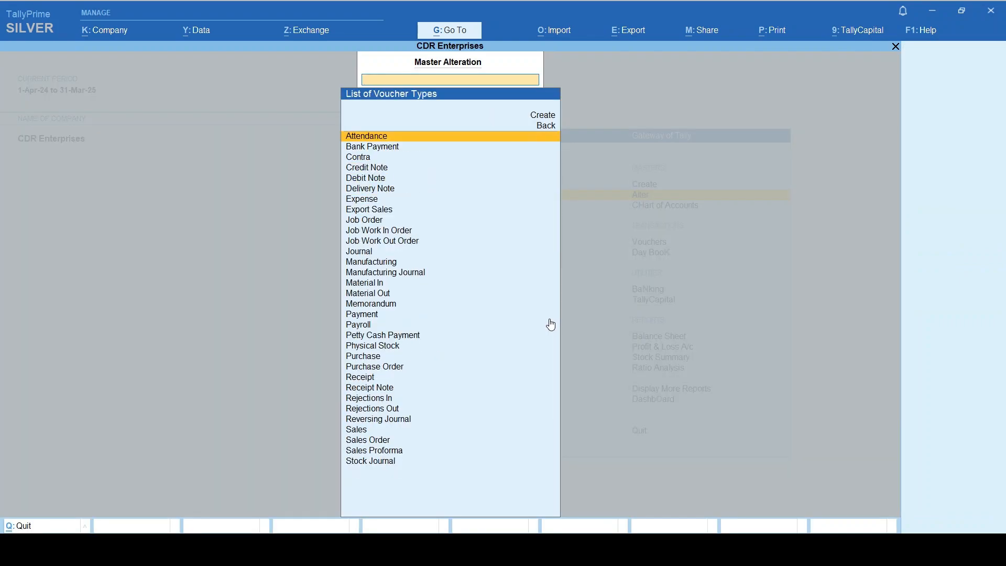
{"action": "key", "text": "Down"}
{"action": "key", "text": "Down"}
{"action": "key", "text": "Down"}
{"action": "key", "text": "Return"}
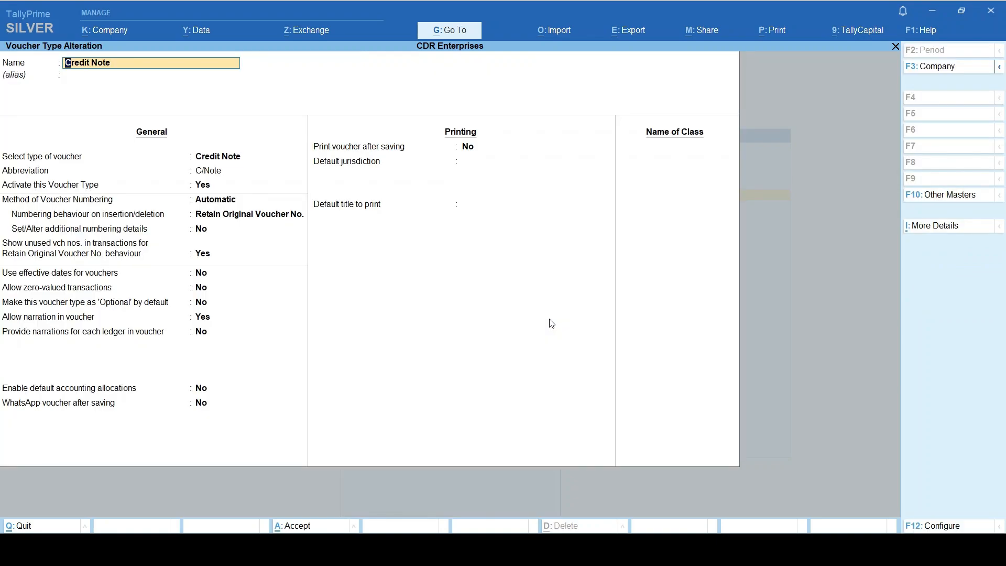
Add a voucher class named Simple Interest to the Credit Note voucher type
{"action": "key", "text": "Return"}
{"action": "key", "text": "Return"}
{"action": "key", "text": "Return"}
{"action": "key", "text": "Return"}
{"action": "key", "text": "Return"}
{"action": "key", "text": "Return"}
{"action": "key", "text": "Return"}
{"action": "key", "text": "Return"}
{"action": "key", "text": "Return"}
{"action": "key", "text": "Return"}
{"action": "key", "text": "Return"}
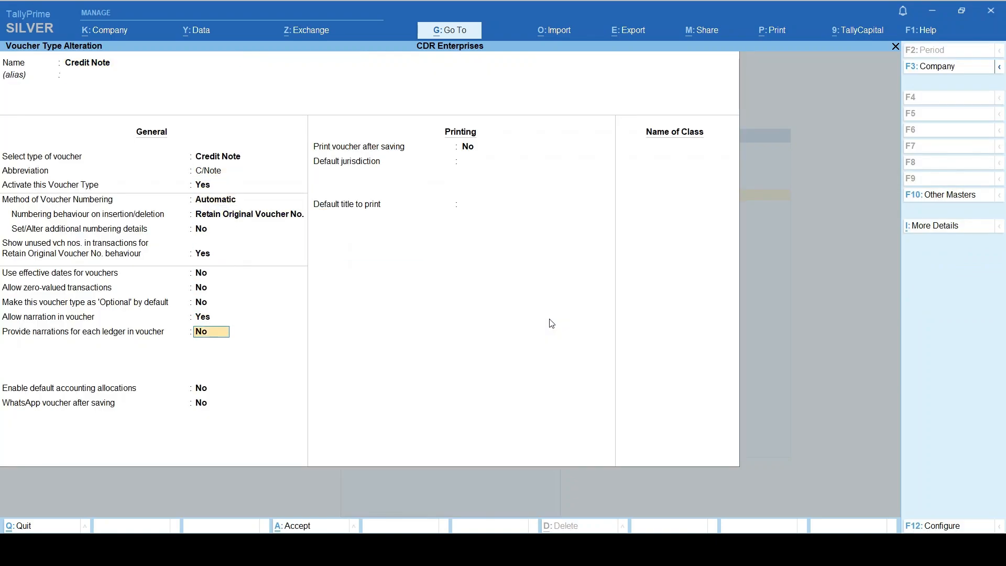
{"action": "key", "text": "Return"}
{"action": "key", "text": "Return"}
{"action": "key", "text": "Return"}
{"action": "key", "text": "Return"}
{"action": "key", "text": "Return"}
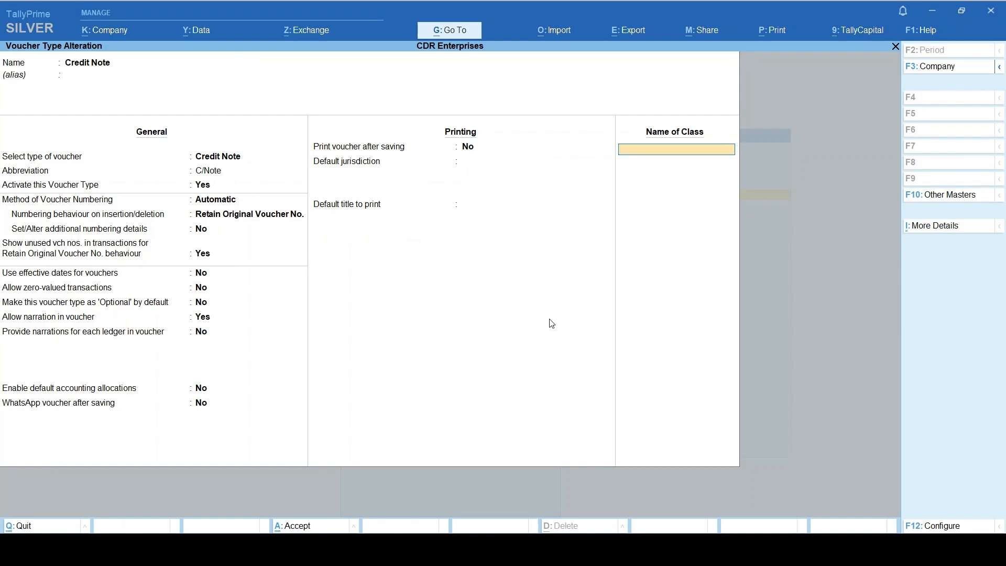
{"action": "type", "text": "Simple interest"}
{"action": "key", "text": "Return"}
{"action": "key", "text": "Return"}
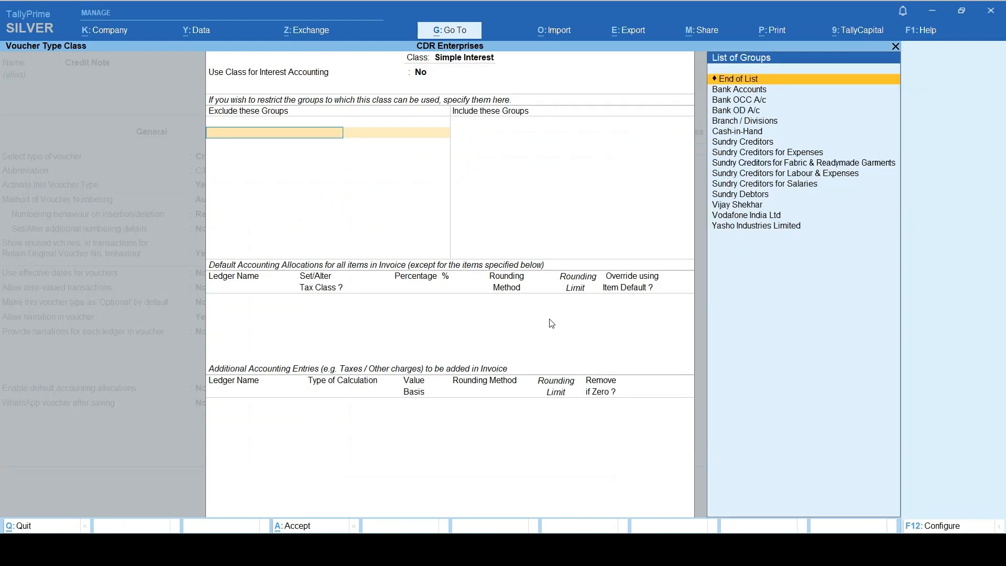
Enable interest accounting for the Simple Interest class and save the Credit Note voucher type
{"action": "key", "text": "BackSpace"}
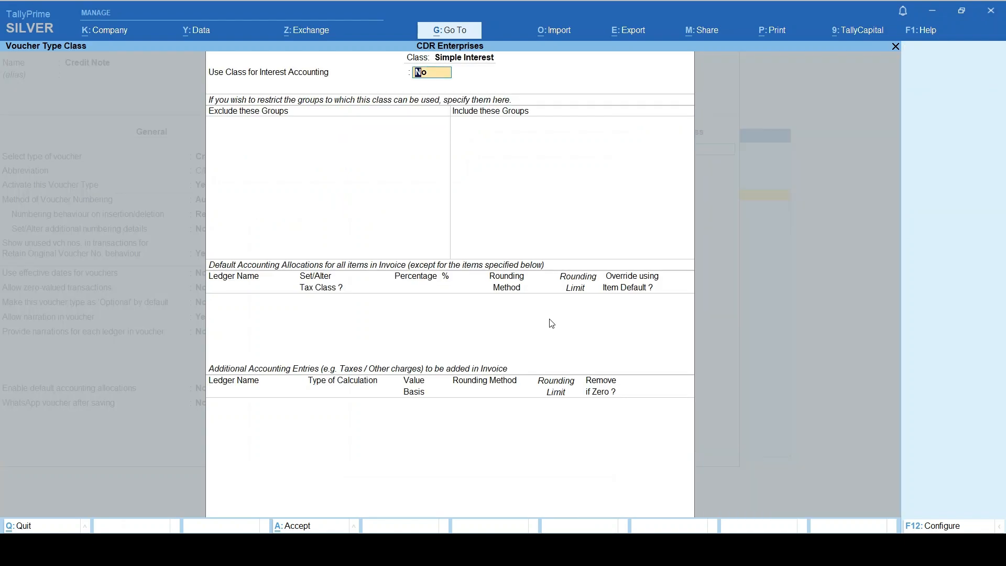
{"action": "key", "text": "y"}
{"action": "key", "text": "ctrl+a"}
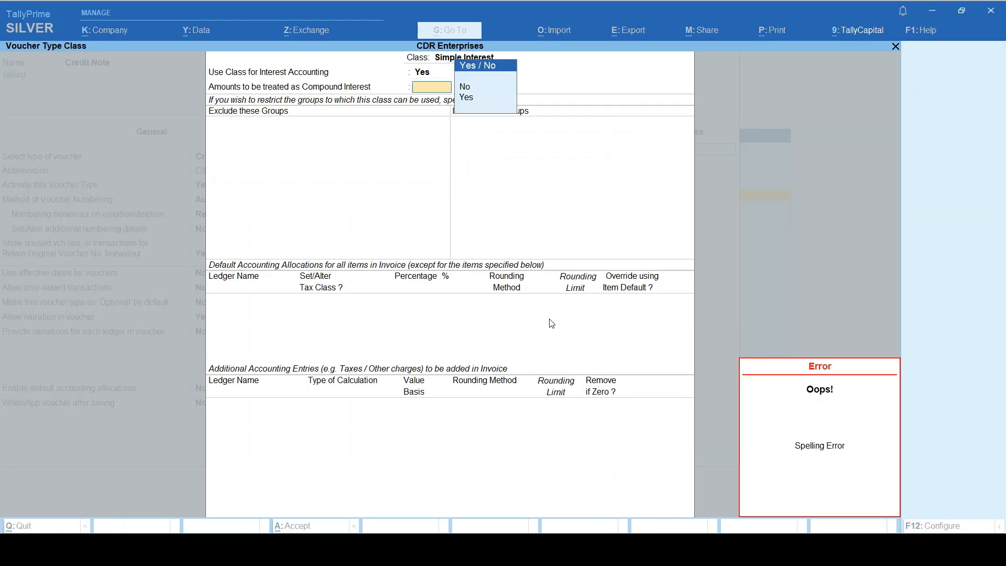
{"action": "key", "text": "Down"}
{"action": "key", "text": "ctrl+a"}
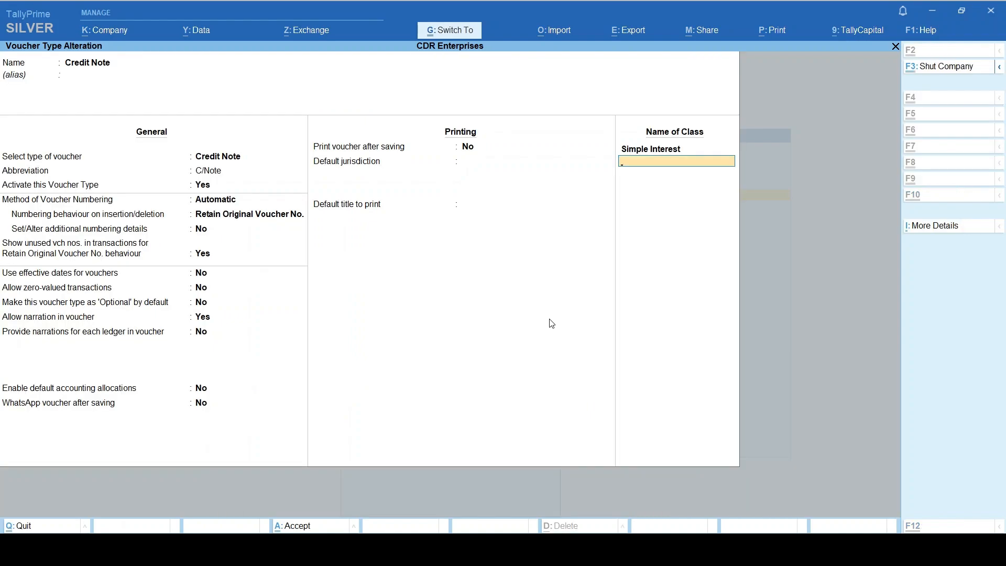
{"action": "key", "text": "ctrl+a"}
{"action": "key", "text": "Escape"}
{"action": "key", "text": "Escape"}
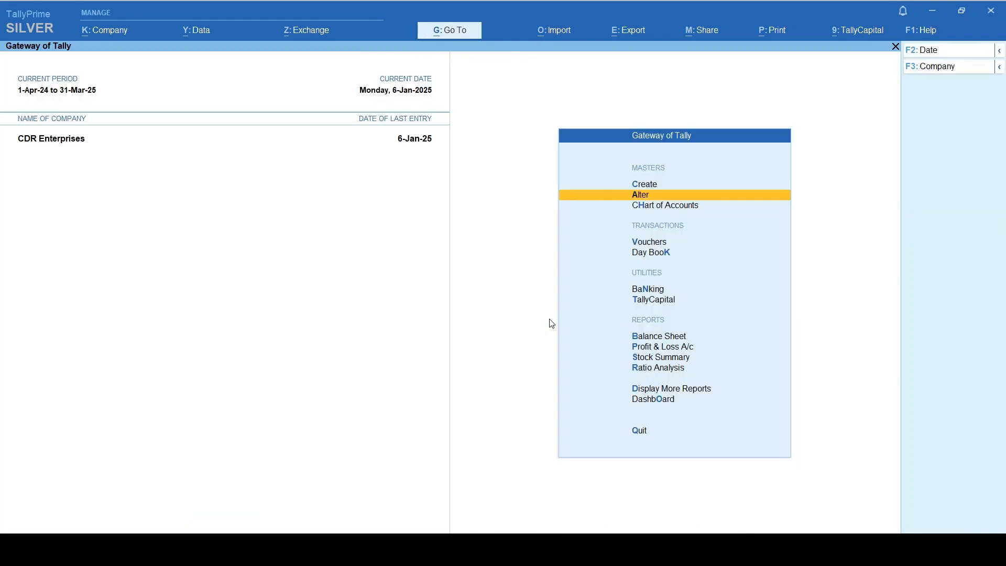
Call up the Credit Note voucher with the Simple Interest class, and quit voucher entry without recording anything
{"action": "key", "text": "v"}
{"action": "key", "text": "ctrl+F8"}
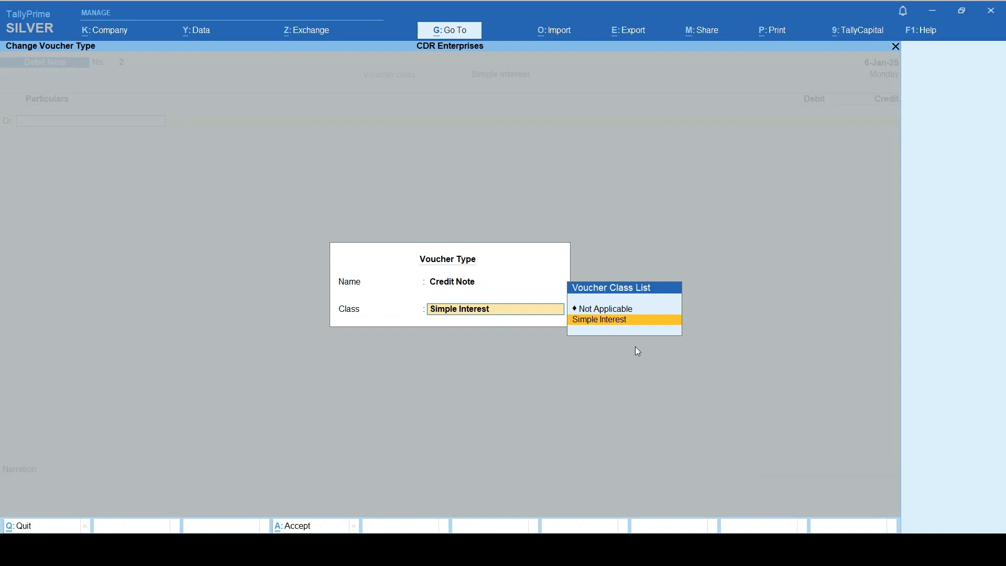
{"action": "key", "text": "Return"}
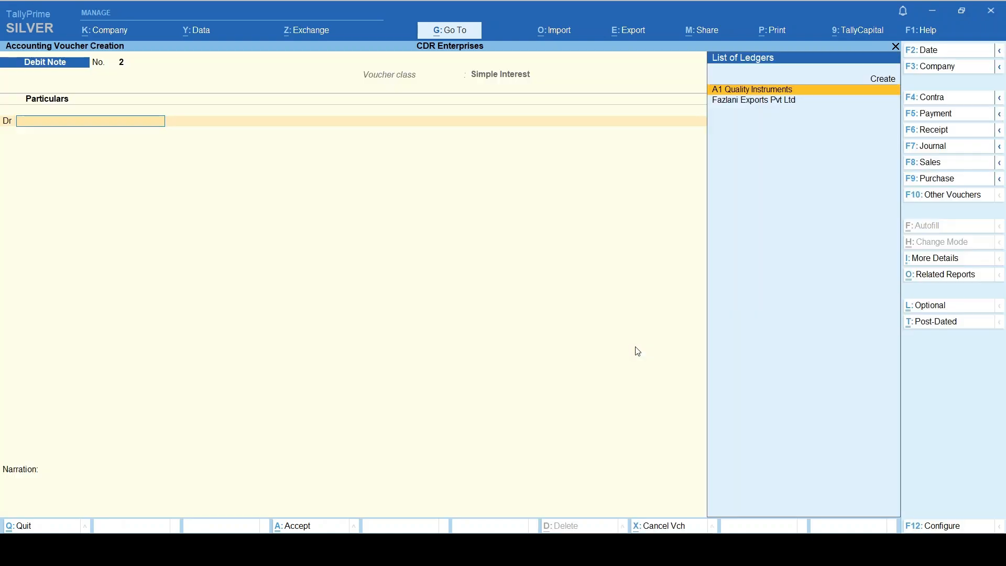
{"action": "key", "text": "Escape"}
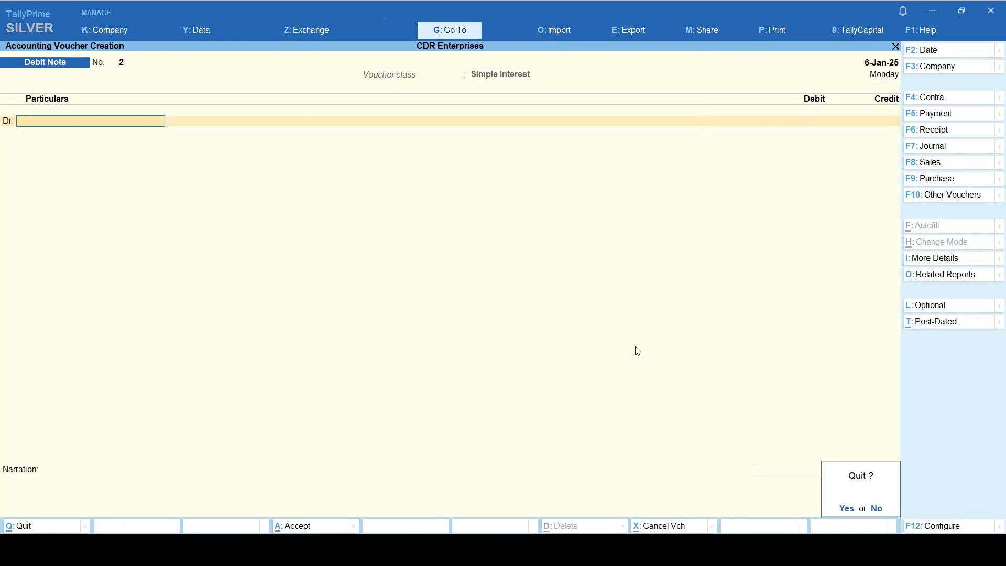
{"action": "key", "text": "Return"}
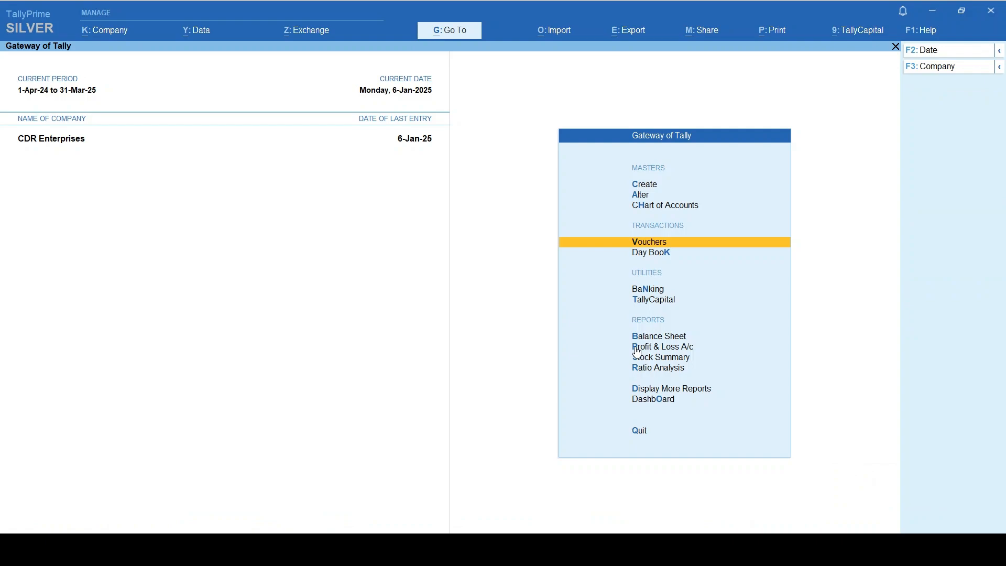